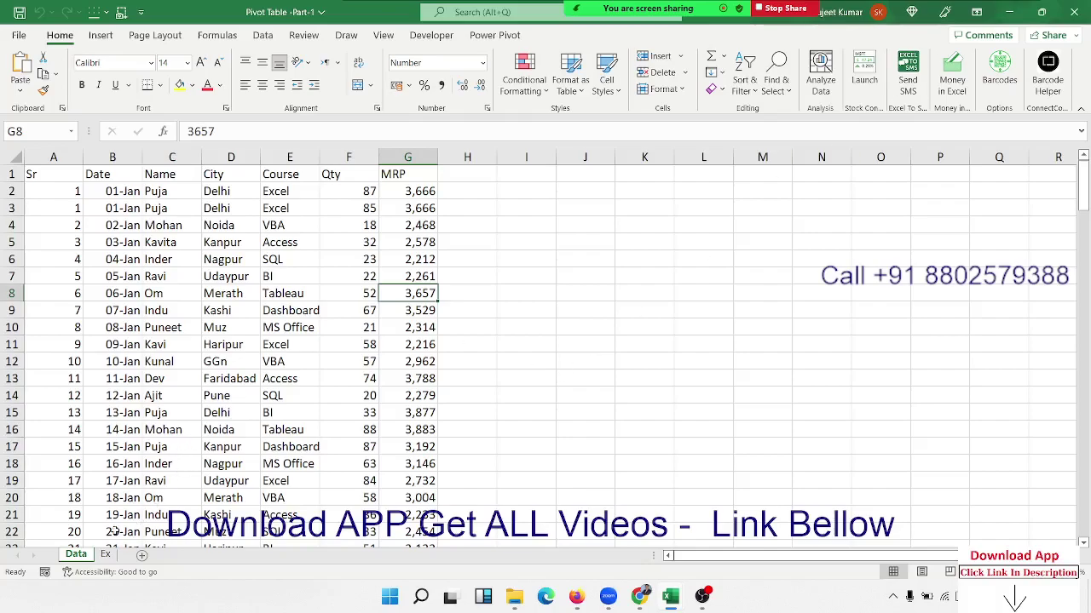
Review the dates in column B, then return to the top of the Data sheet.
{"action": "left_click", "coordinate": [138, 225]}
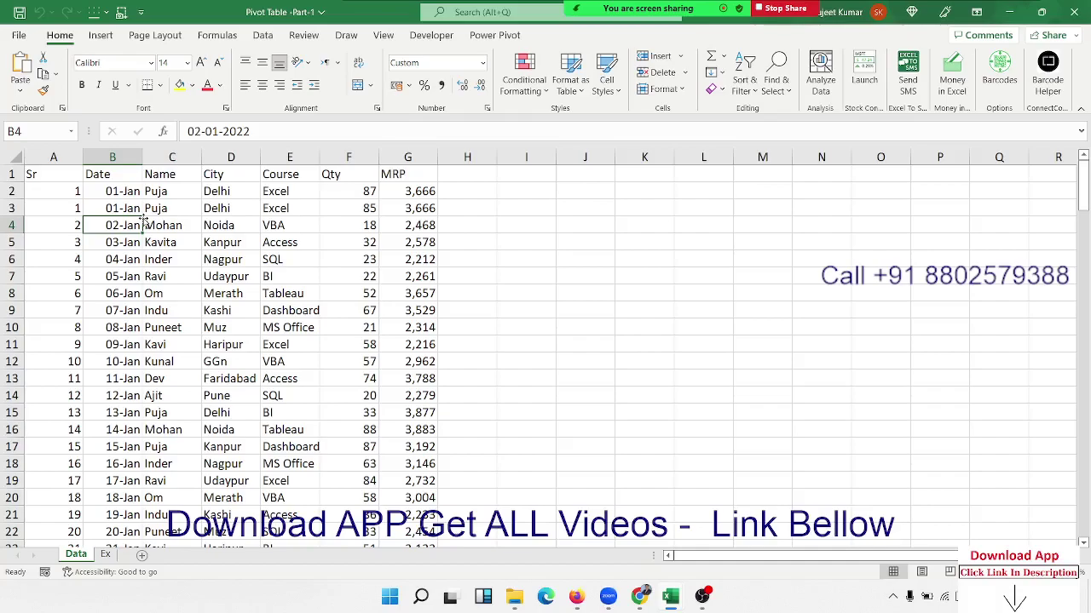
{"action": "key", "text": "Up"}
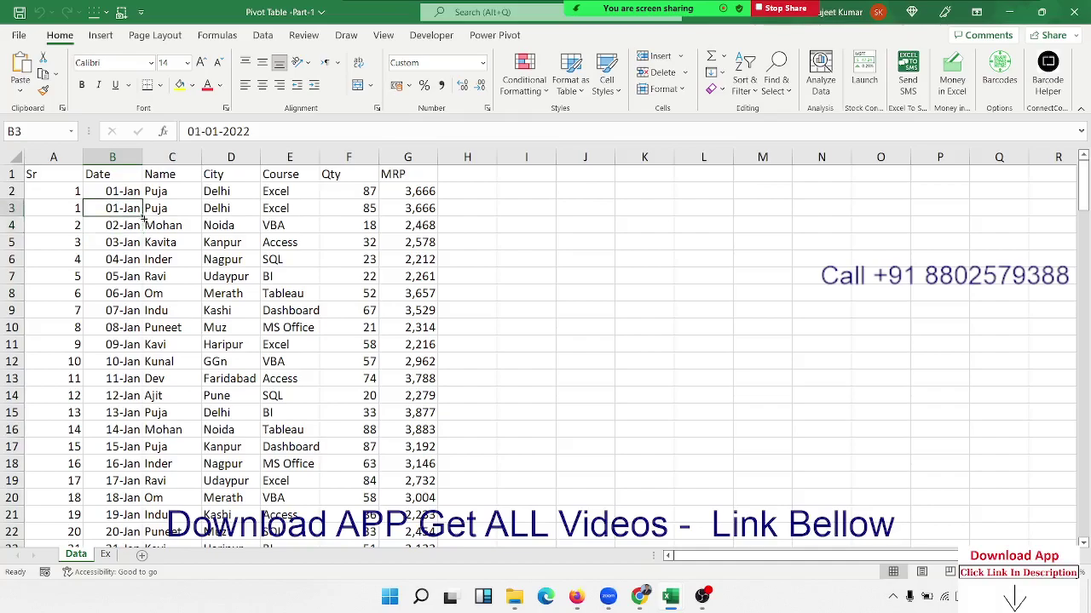
{"action": "key", "text": "Up"}
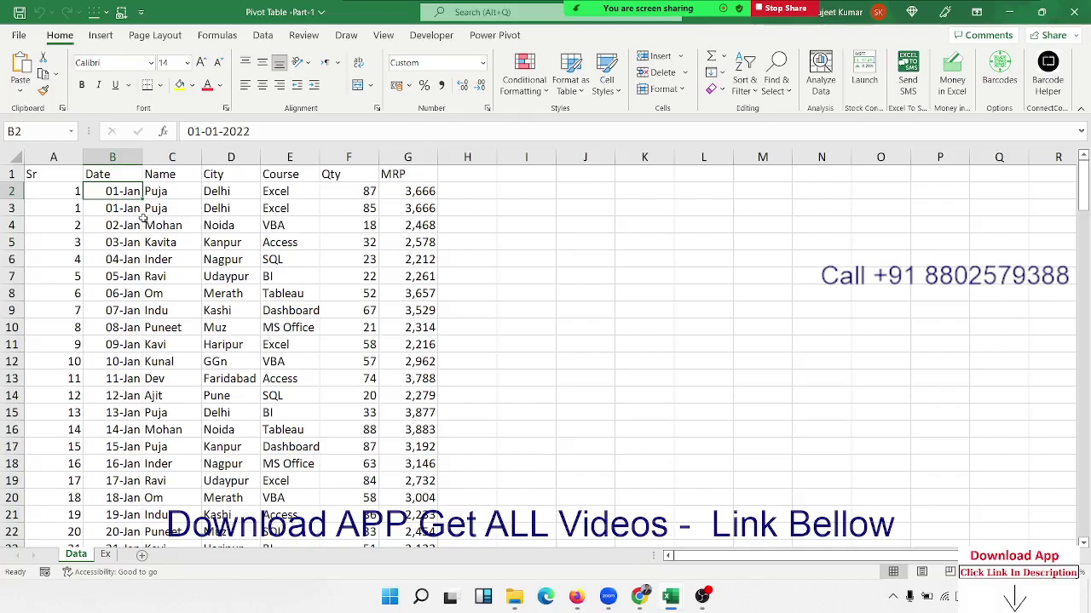
{"action": "key", "text": "ctrl+Home"}
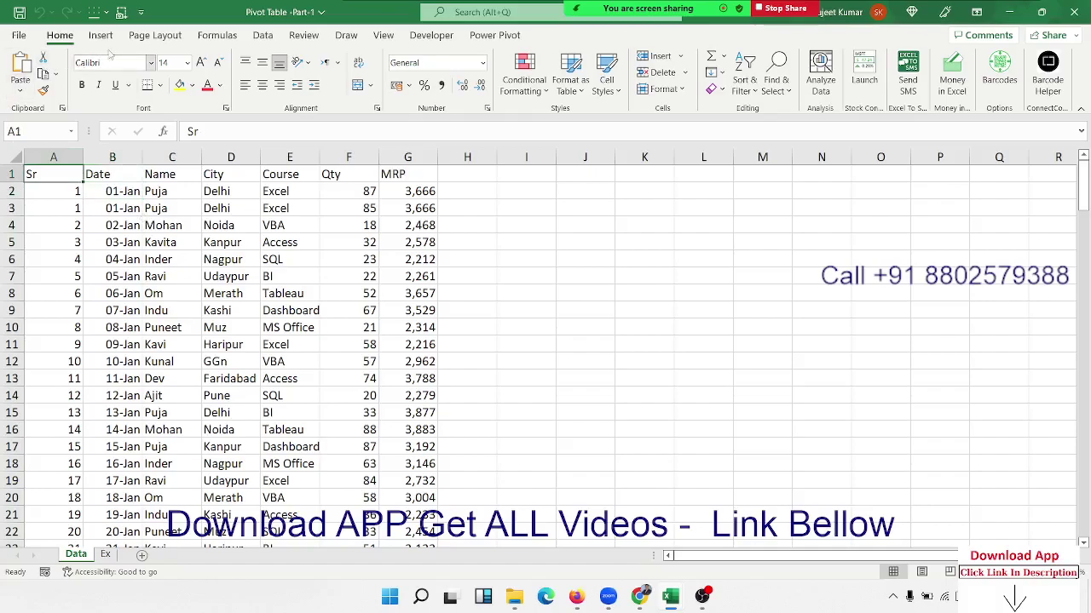
Preview the PivotTable-from-range dialog for the Data sheet and cancel without creating a pivot.
{"action": "left_click", "coordinate": [100, 35]}
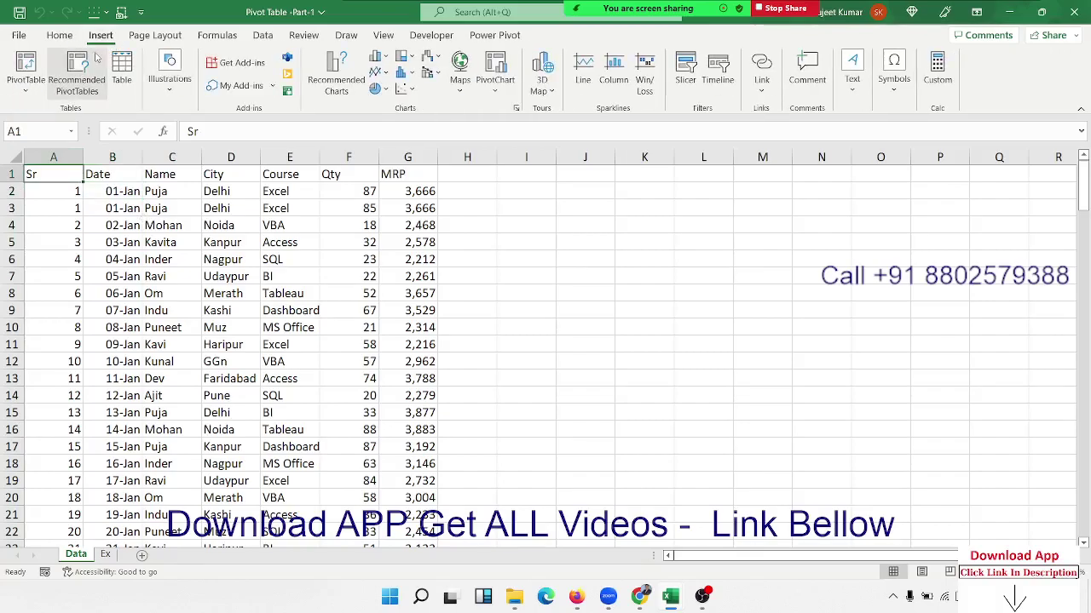
{"action": "left_click", "coordinate": [29, 65]}
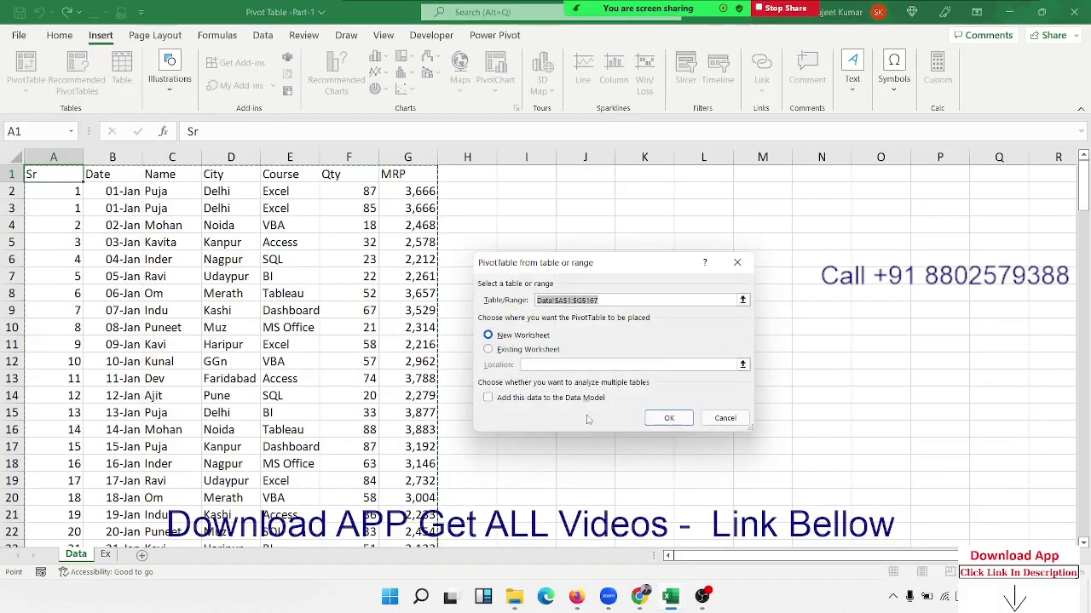
{"action": "key", "text": "Escape"}
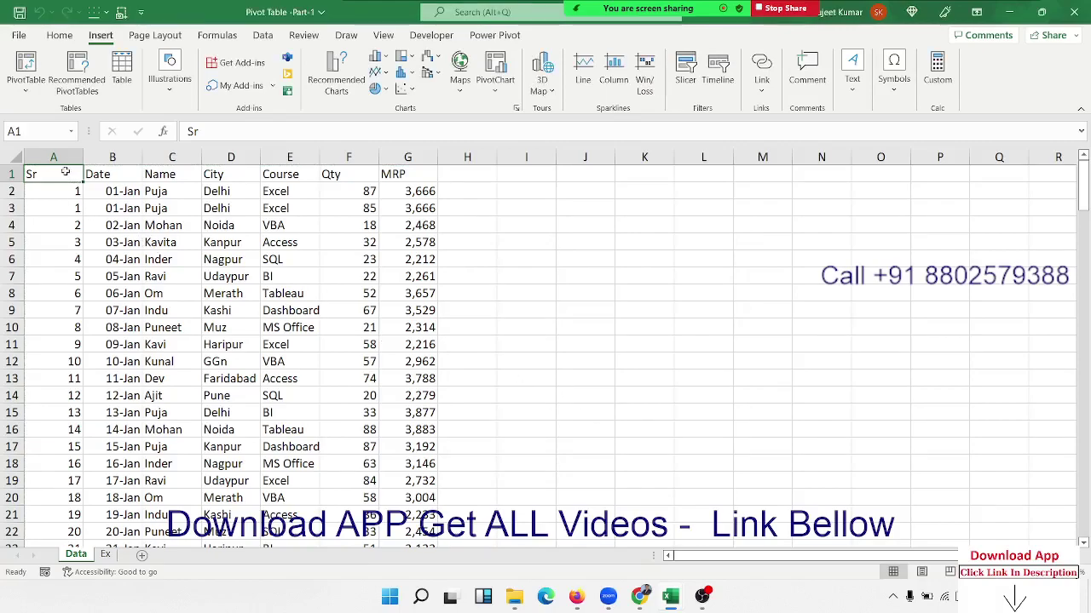
Insert a blank row at row 10, then undo it so the records stay unchanged.
{"action": "left_click_drag", "start_coordinate": [64, 173], "coordinate": [385, 163]}
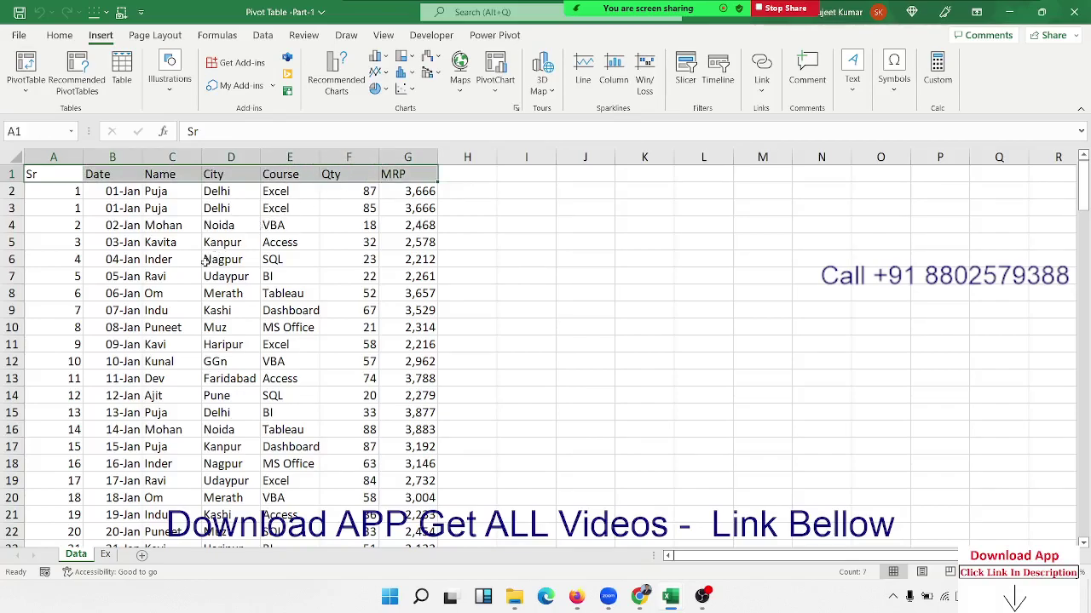
{"action": "left_click", "coordinate": [13, 329]}
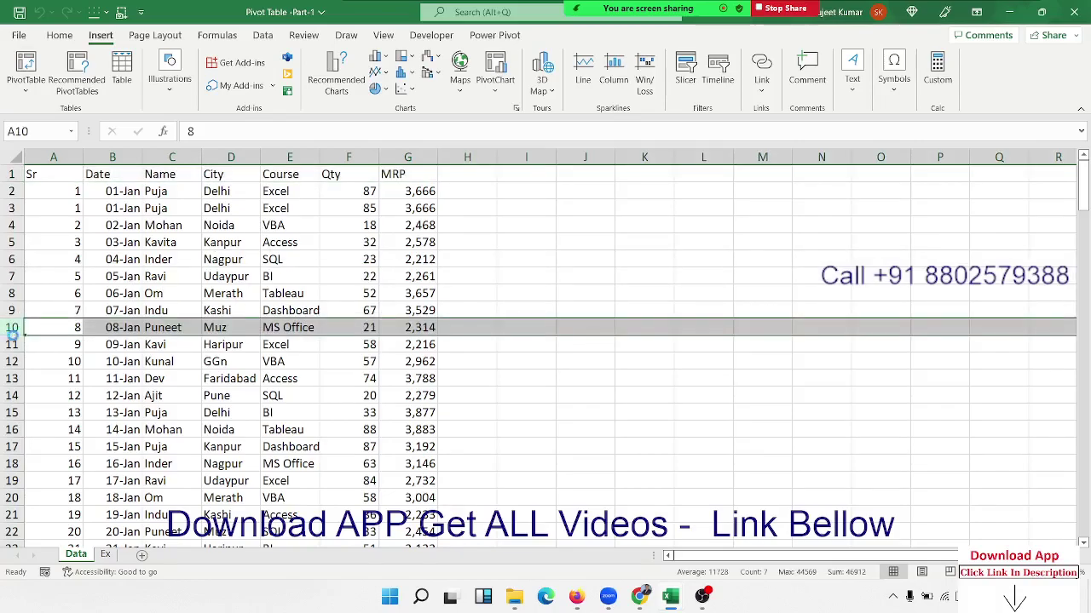
{"action": "key", "text": "ctrl+shift+plus"}
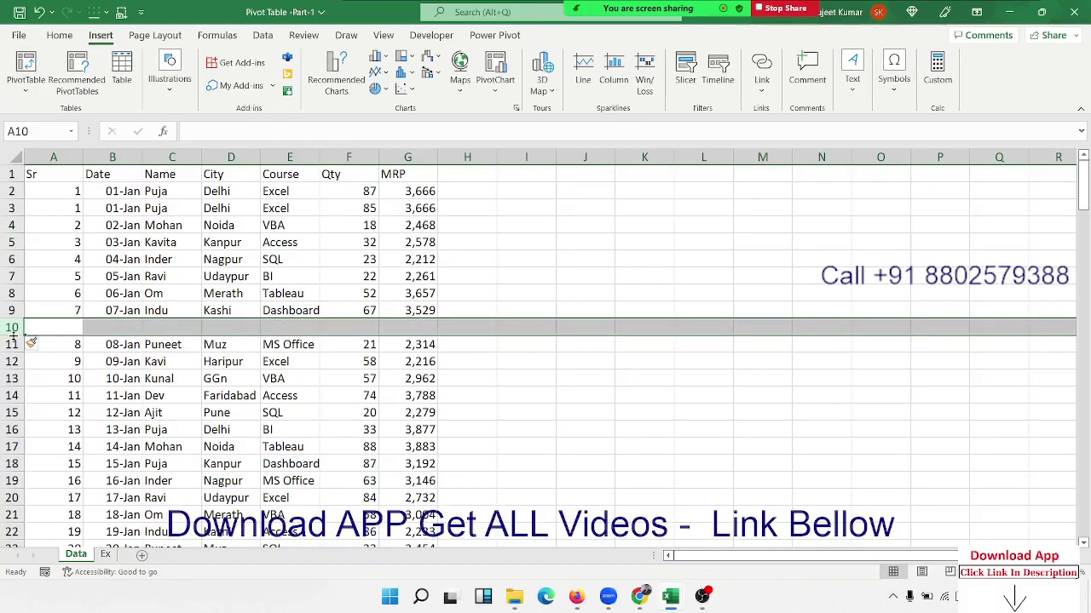
{"action": "key", "text": "ctrl+z"}
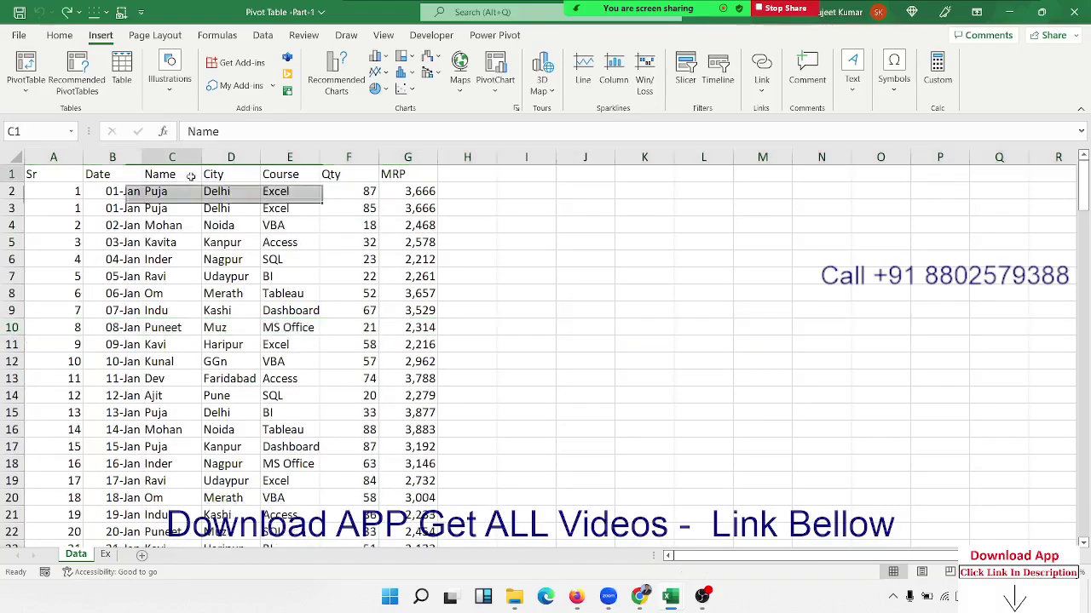
Select a few ranges in the data and place the active cell at A2.
{"action": "left_click_drag", "start_coordinate": [192, 174], "coordinate": [291, 173]}
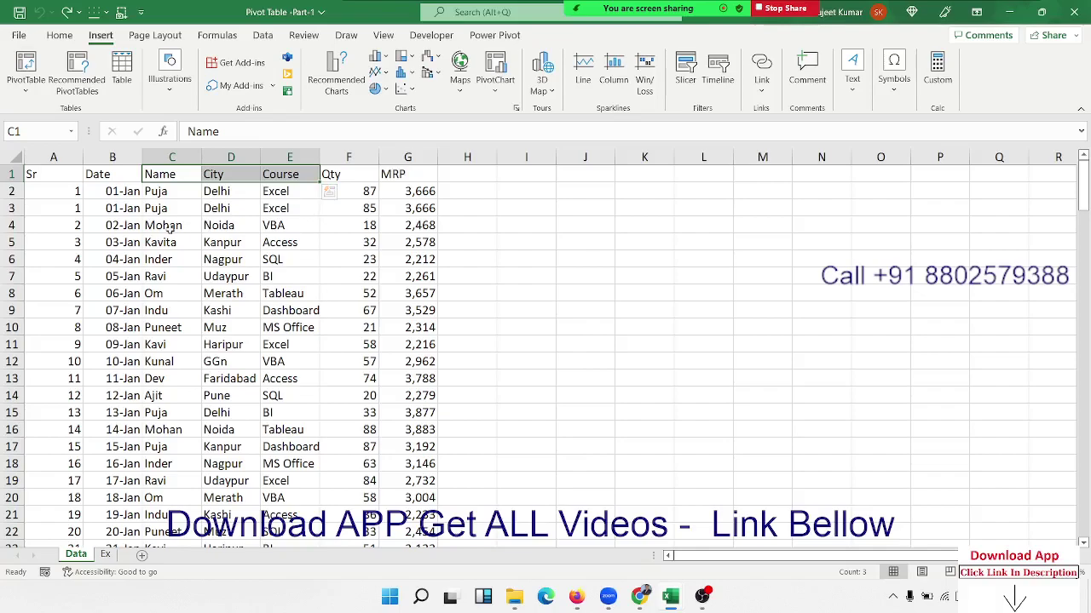
{"action": "left_click", "coordinate": [149, 223]}
{"action": "left_click_drag", "start_coordinate": [72, 175], "coordinate": [99, 223]}
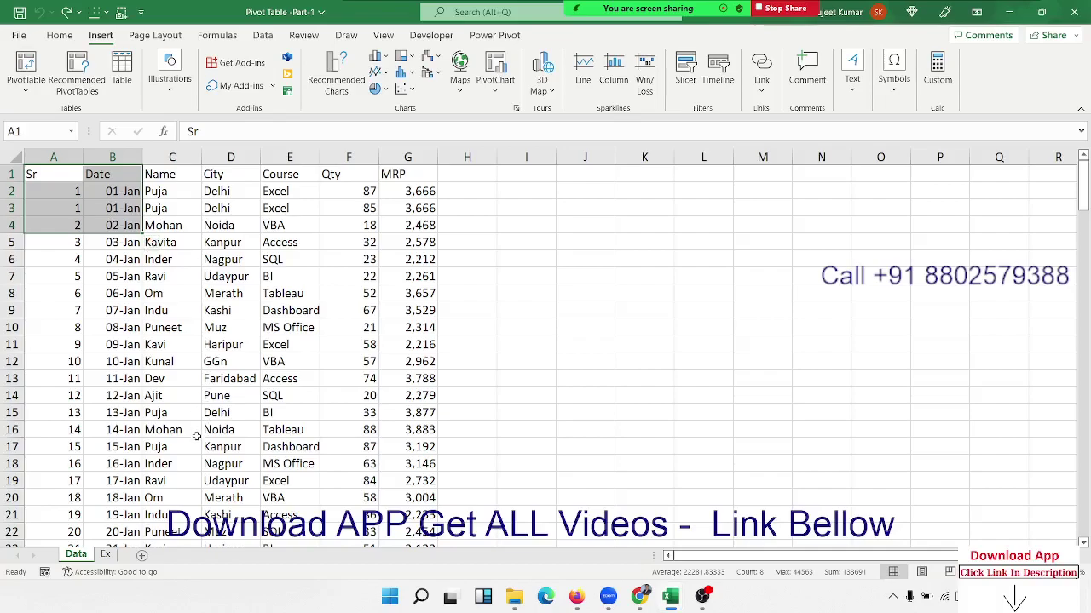
{"action": "left_click", "coordinate": [217, 410]}
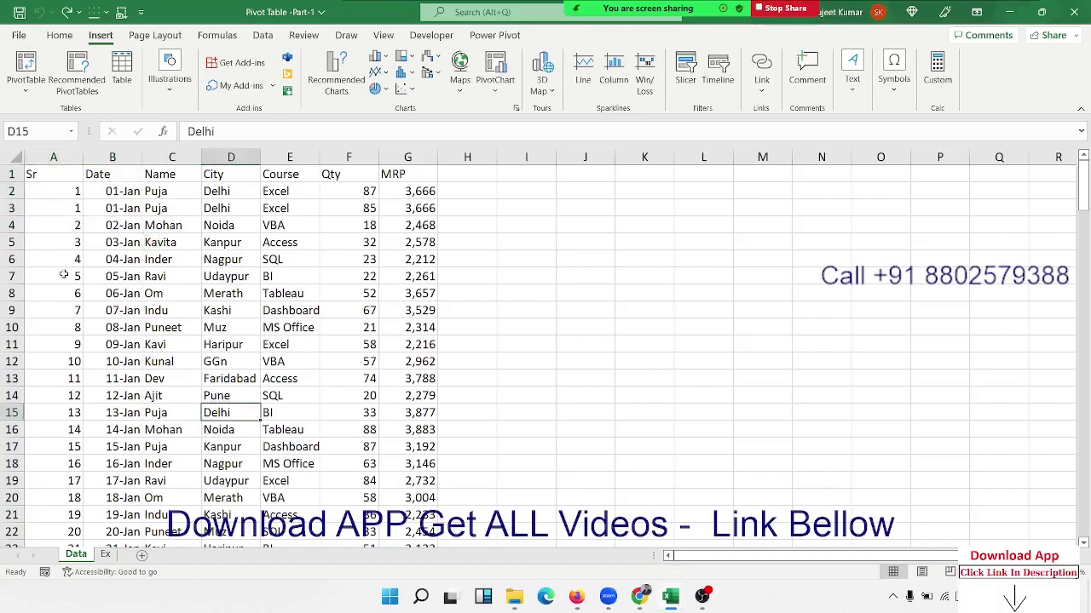
{"action": "left_click", "coordinate": [46, 189]}
Create an empty PivotTable from the Data range A1:G167 on a new worksheet.
{"action": "left_click", "coordinate": [25, 84]}
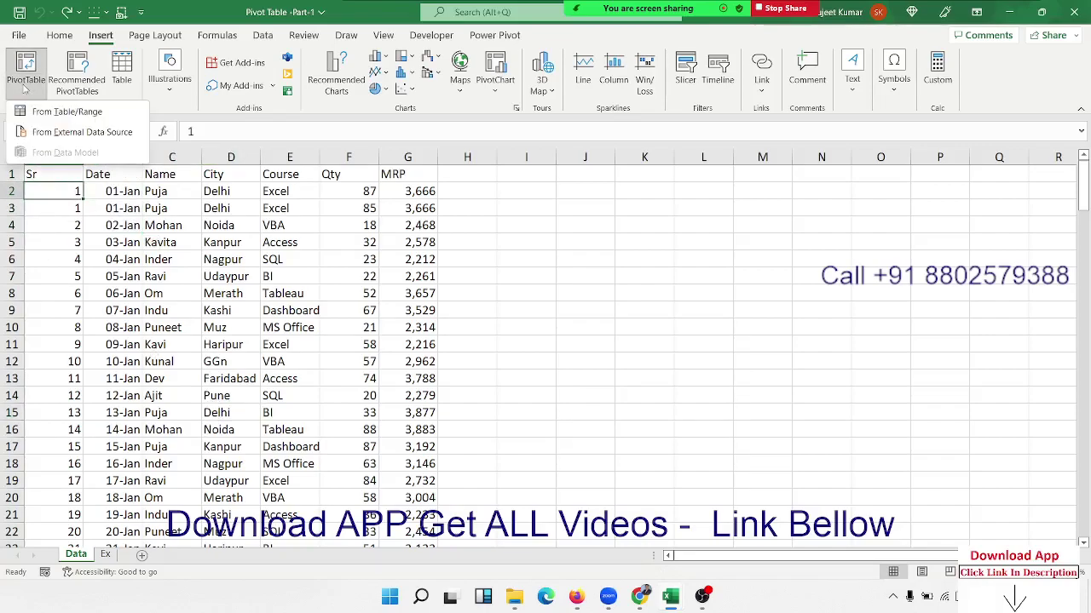
{"action": "left_click", "coordinate": [66, 112]}
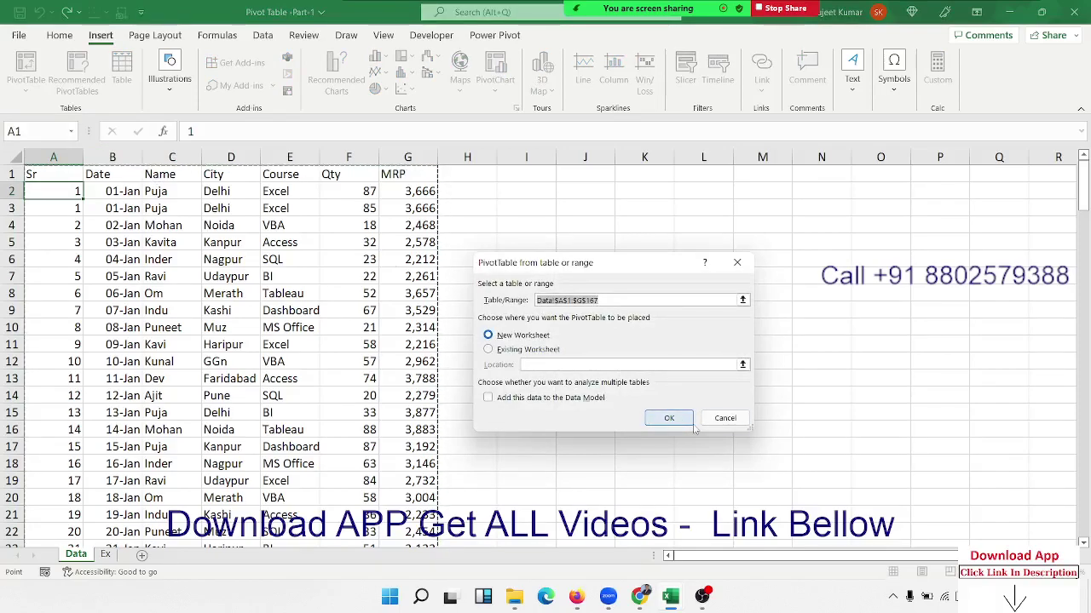
{"action": "key", "text": "Return"}
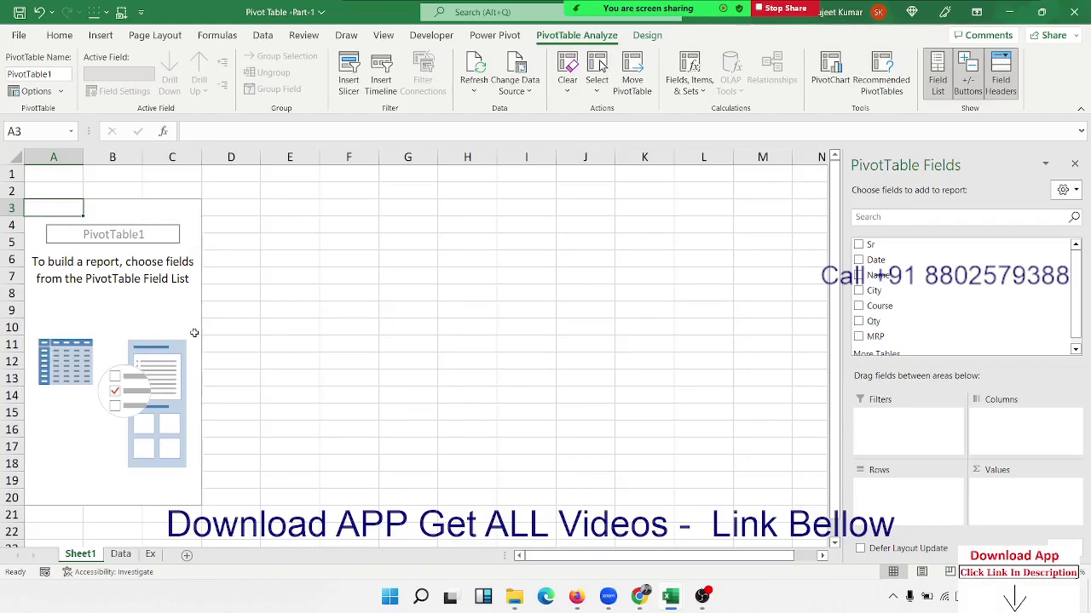
Scroll the new Sheet1, then go back to the Data sheet.
{"action": "key", "text": "ctrl"}
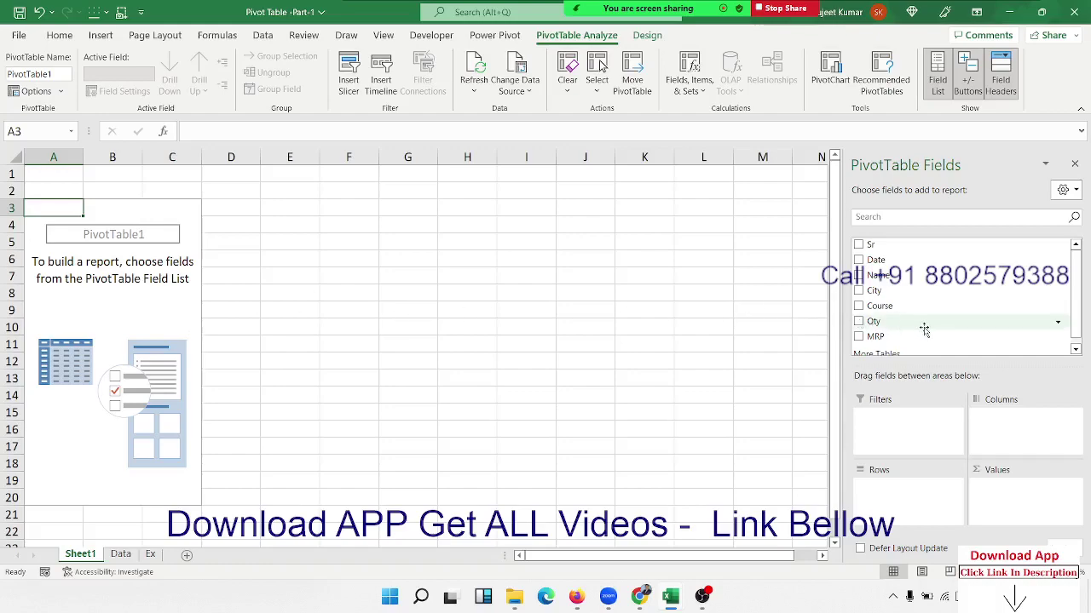
{"action": "scroll", "coordinate": [929, 290], "scroll_direction": "down", "scroll_amount": 1}
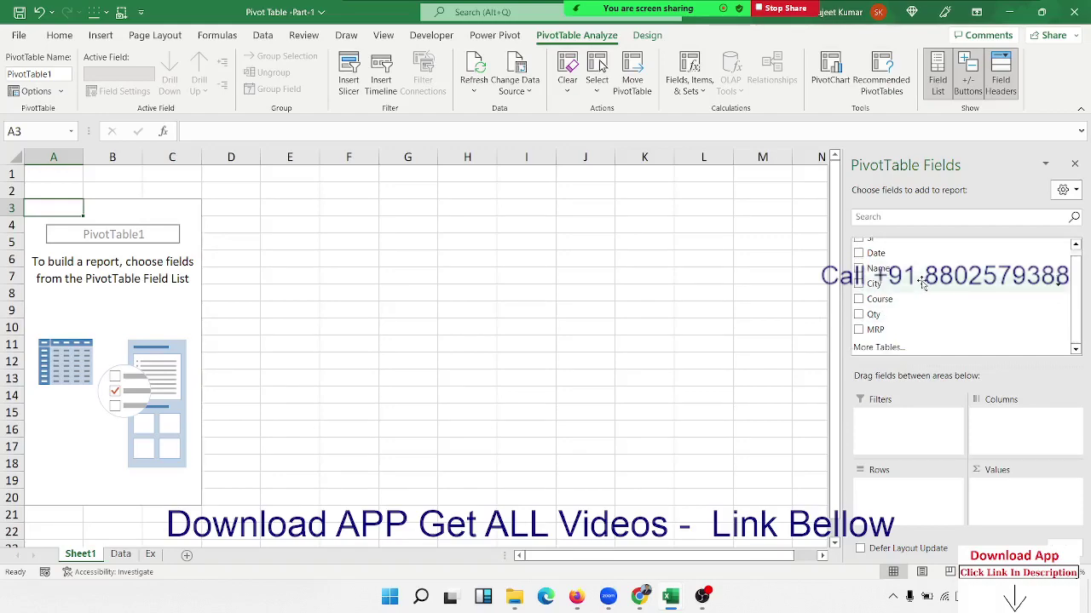
{"action": "scroll", "coordinate": [923, 283], "scroll_direction": "up", "scroll_amount": 1}
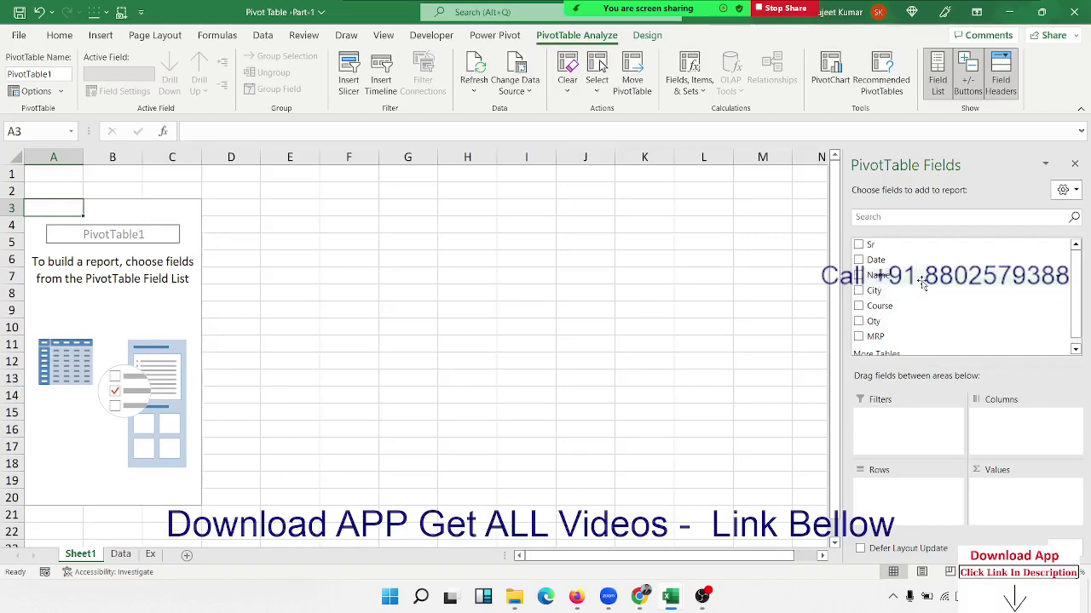
{"action": "left_click", "coordinate": [128, 556]}
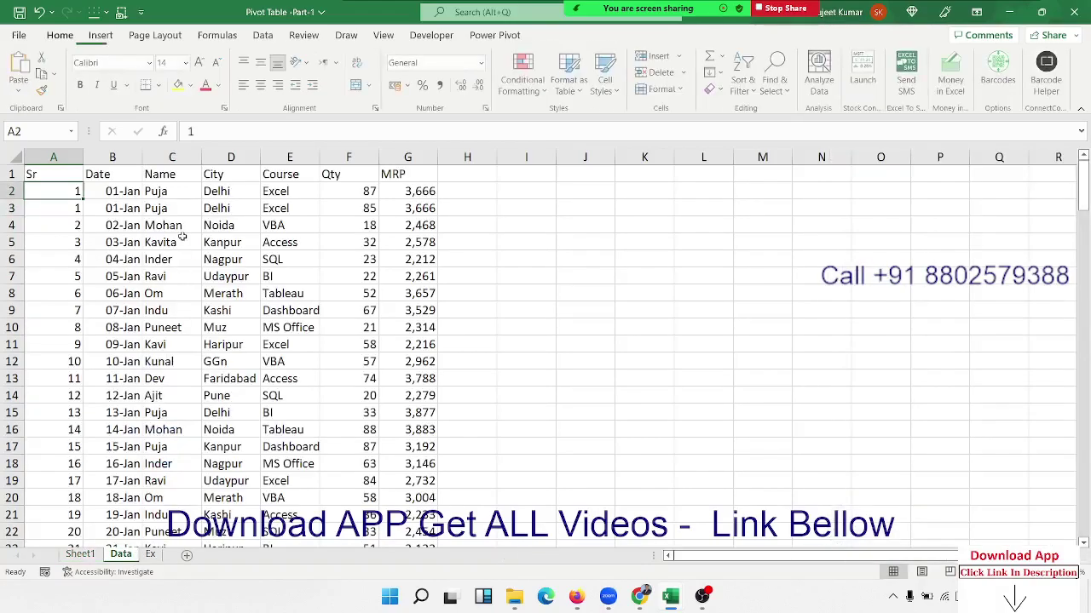
Glance at the new PivotTable sheet, then select the first records A1:G13 on Data.
{"action": "left_click", "coordinate": [83, 555]}
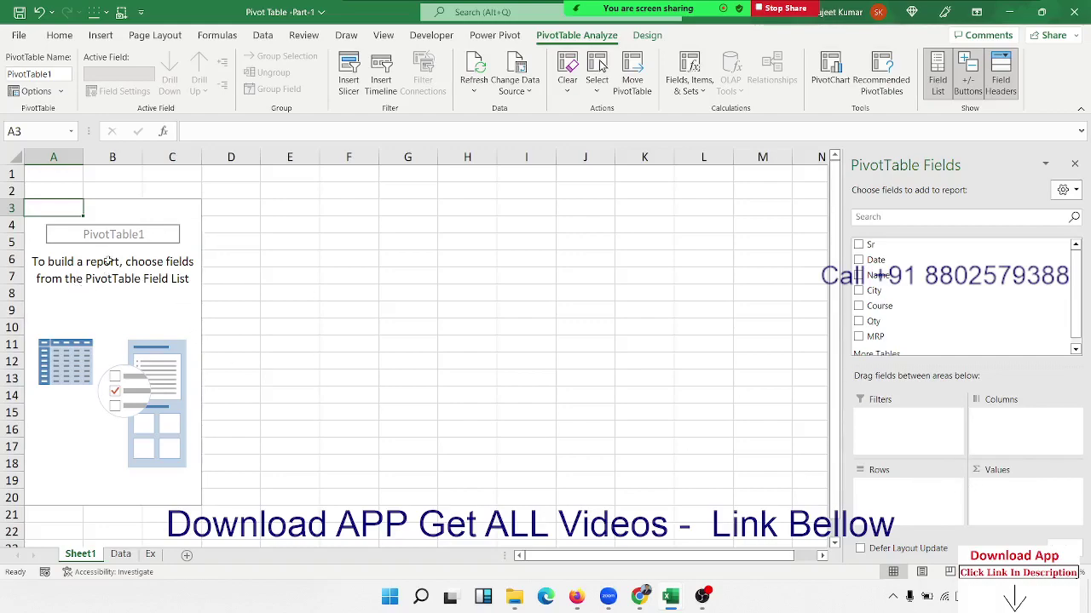
{"action": "left_click", "coordinate": [124, 554]}
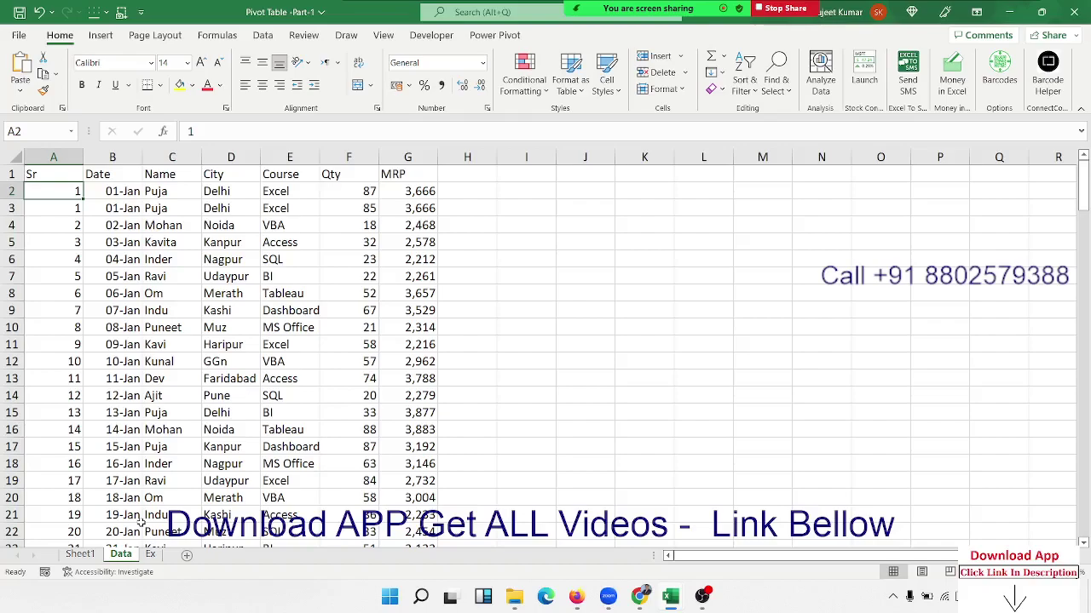
{"action": "left_click_drag", "start_coordinate": [68, 174], "coordinate": [407, 368]}
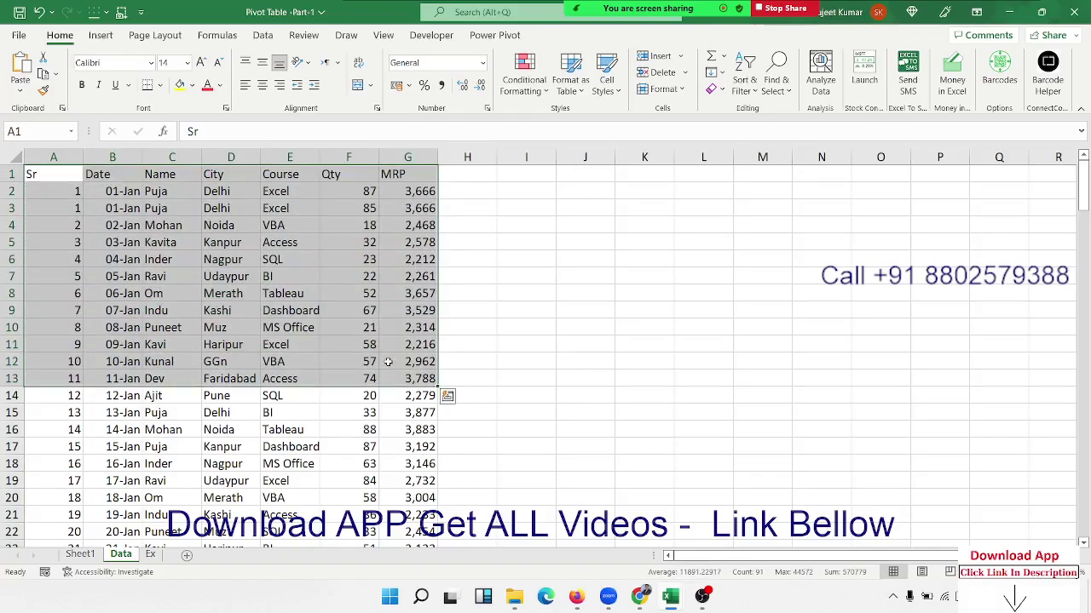
{"action": "left_click", "coordinate": [407, 366]}
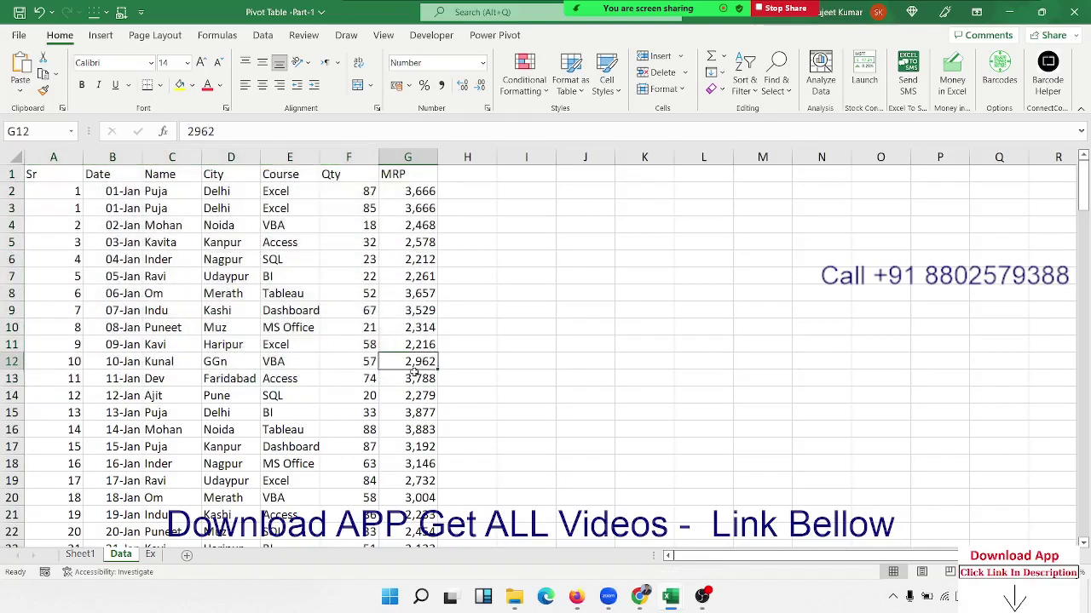
Select the Name, City, Course, Qty and MRP headings in C1:G1 in turn.
{"action": "left_click", "coordinate": [183, 178]}
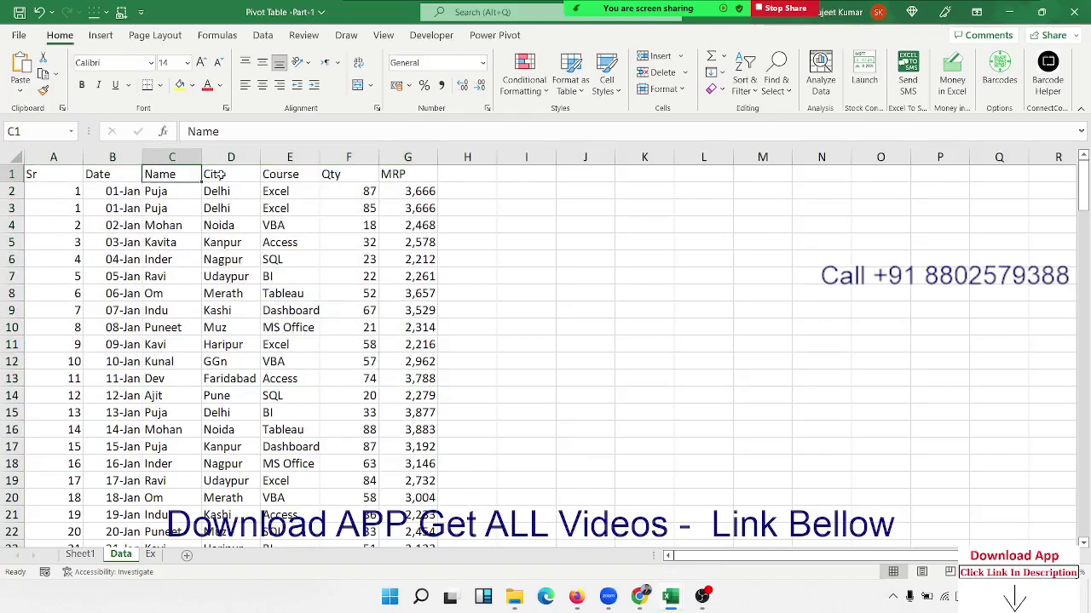
{"action": "left_click", "coordinate": [220, 175]}
{"action": "left_click", "coordinate": [271, 172]}
{"action": "left_click", "coordinate": [328, 179]}
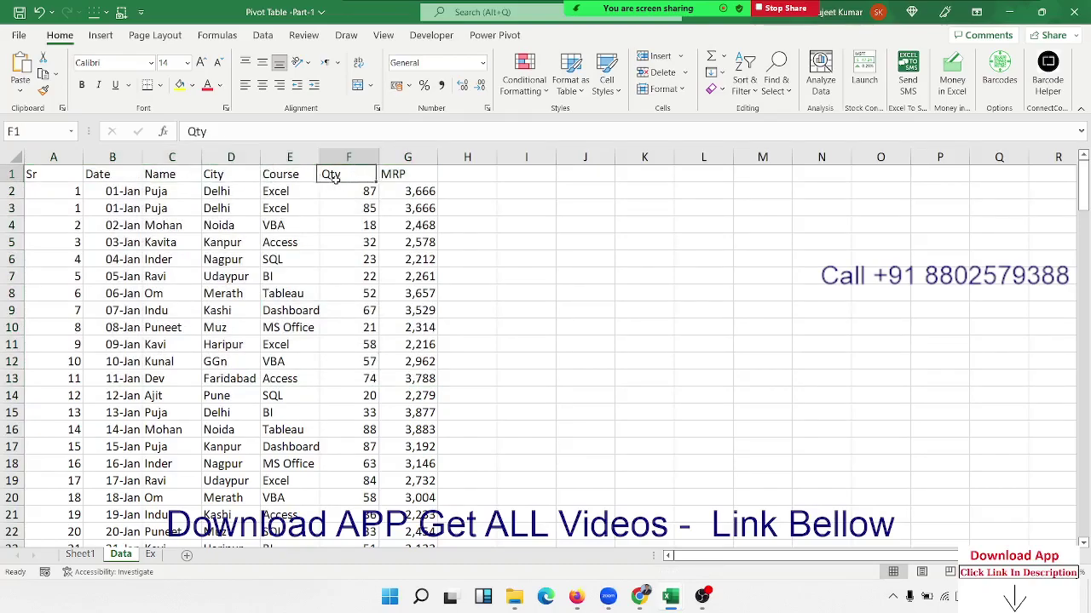
{"action": "left_click", "coordinate": [392, 174]}
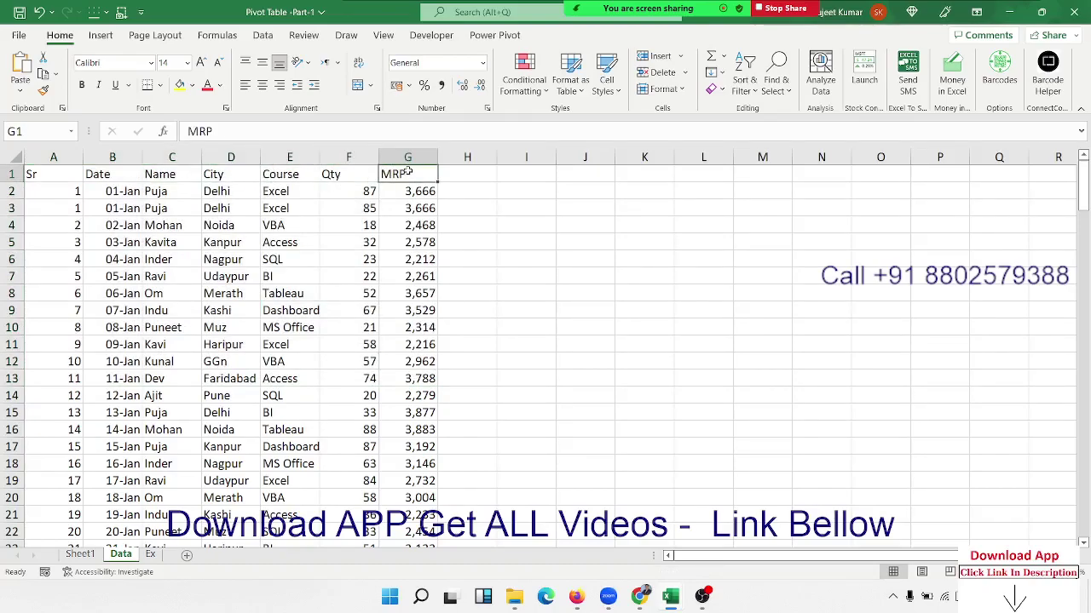
Mark the top of the Name column and some Qty values, then return to Sheet1's empty PivotTable1.
{"action": "left_click", "coordinate": [213, 223]}
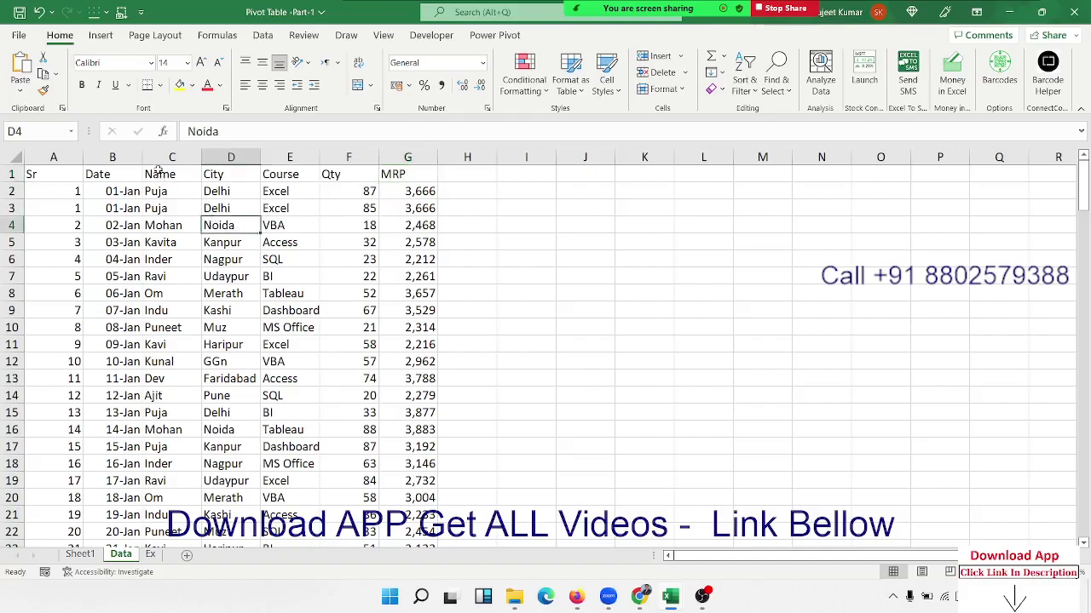
{"action": "left_click_drag", "start_coordinate": [158, 174], "coordinate": [158, 293]}
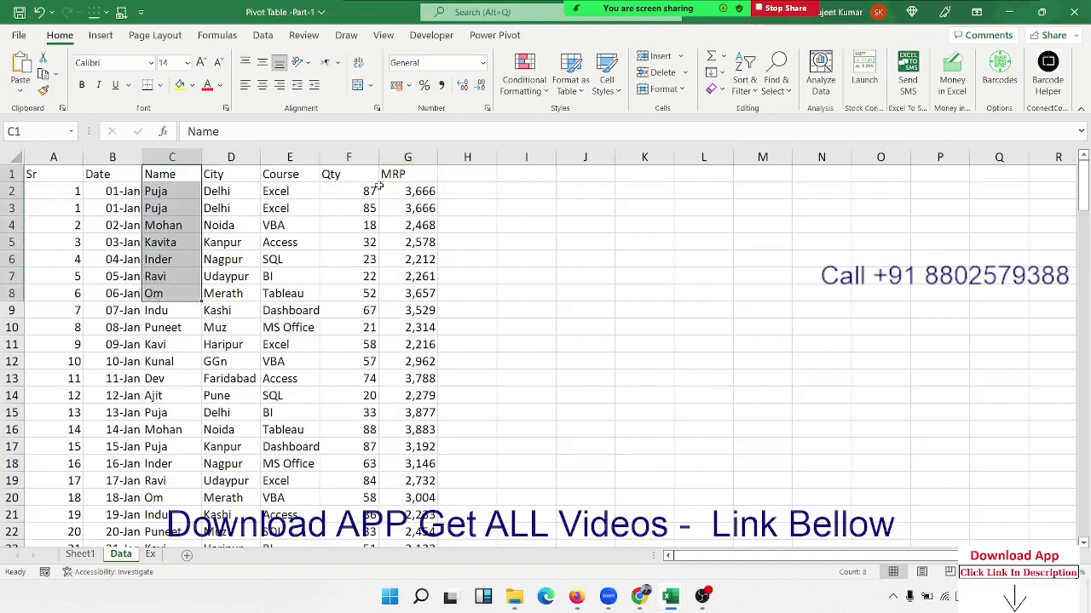
{"action": "left_click_drag", "start_coordinate": [369, 189], "coordinate": [364, 242]}
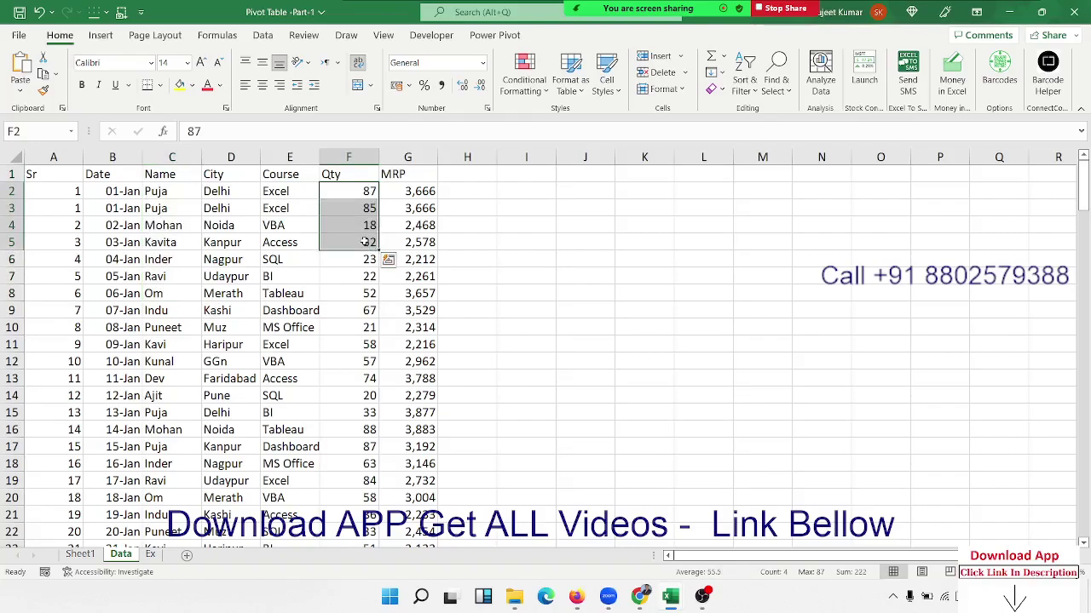
{"action": "left_click", "coordinate": [80, 555]}
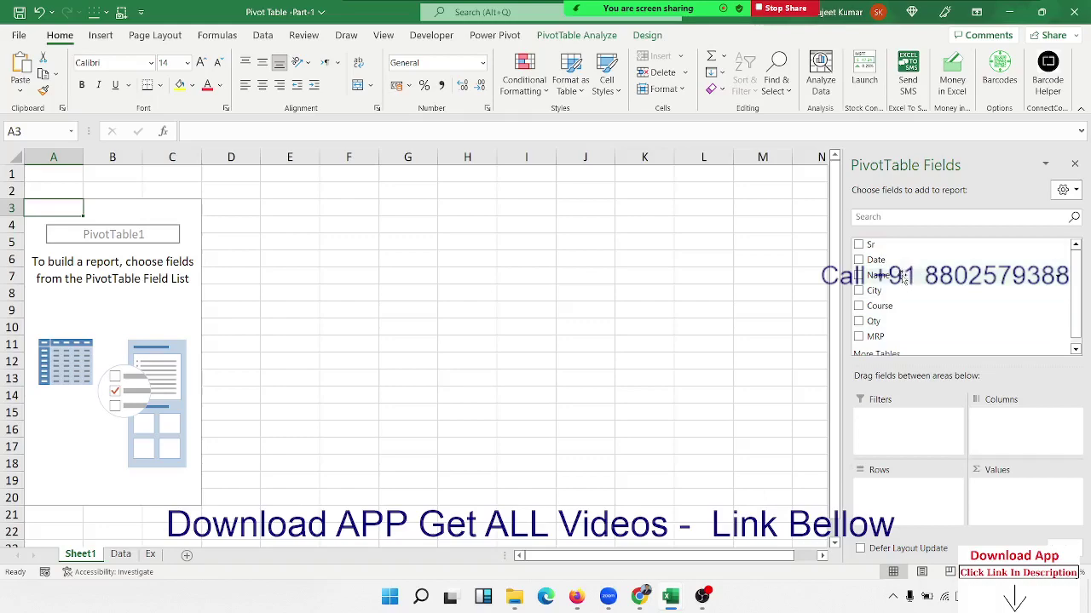
Put Name in Rows and Qty in Values, giving Sum of Qty per name totalling 8403.
{"action": "left_click_drag", "start_coordinate": [903, 278], "coordinate": [904, 503]}
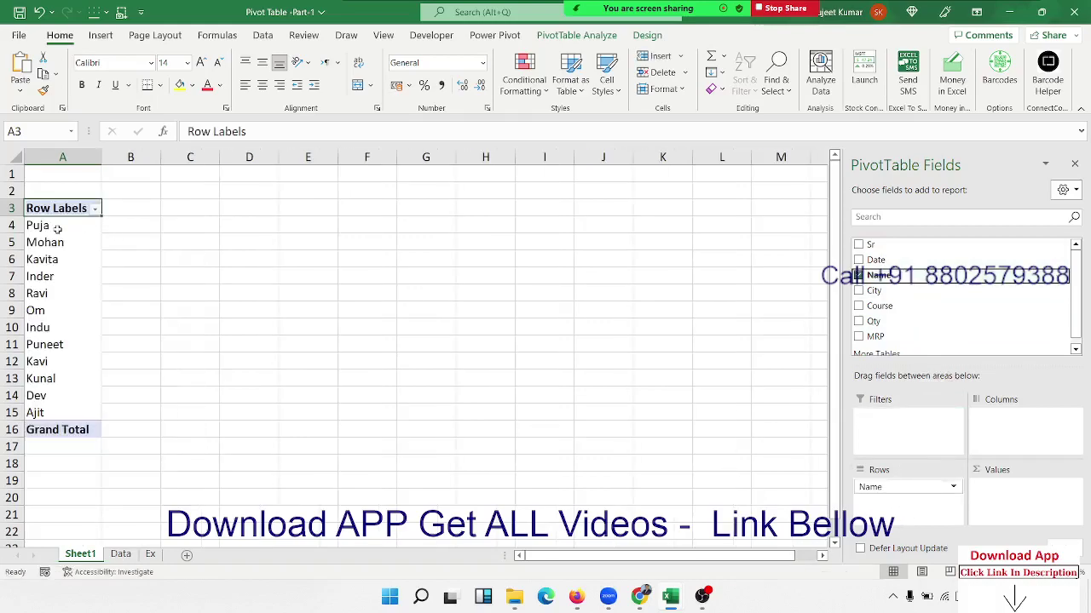
{"action": "left_click_drag", "start_coordinate": [57, 227], "coordinate": [43, 412]}
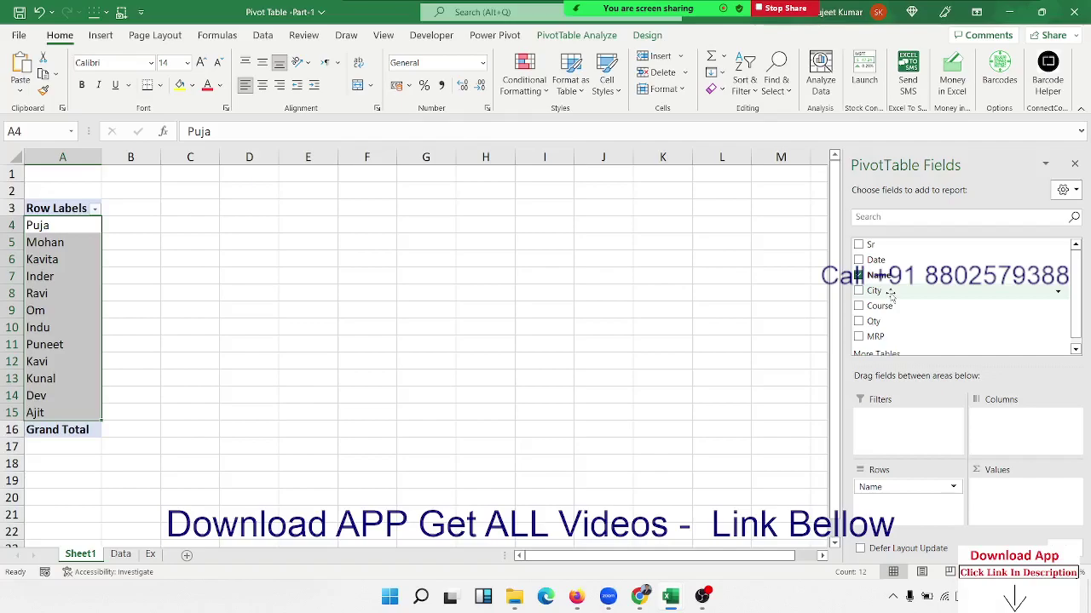
{"action": "left_click_drag", "start_coordinate": [877, 320], "coordinate": [1007, 502]}
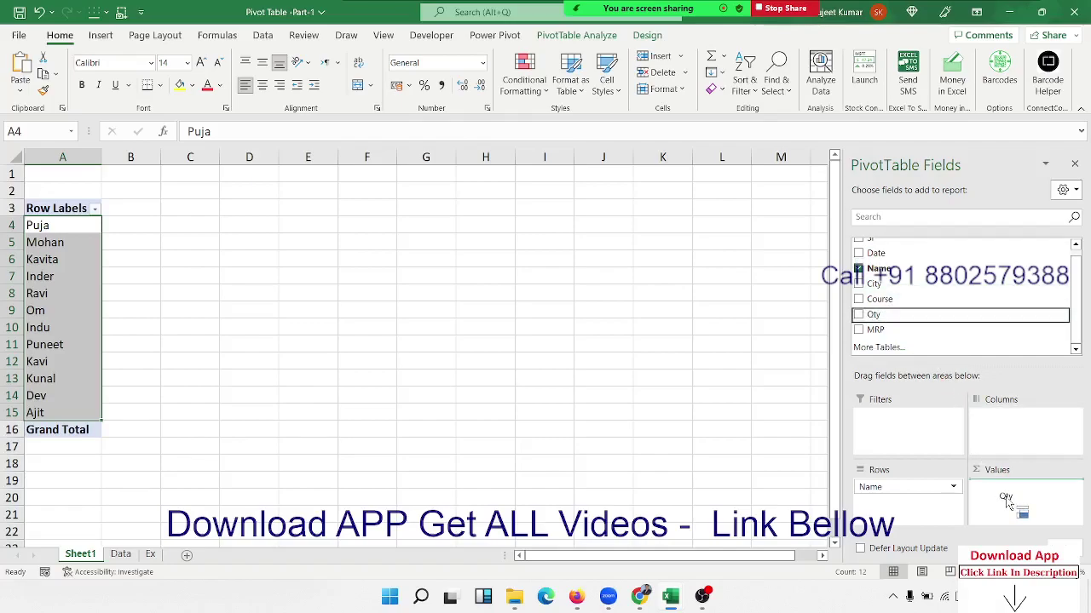
{"action": "left_click_drag", "start_coordinate": [1006, 503], "coordinate": [1007, 503]}
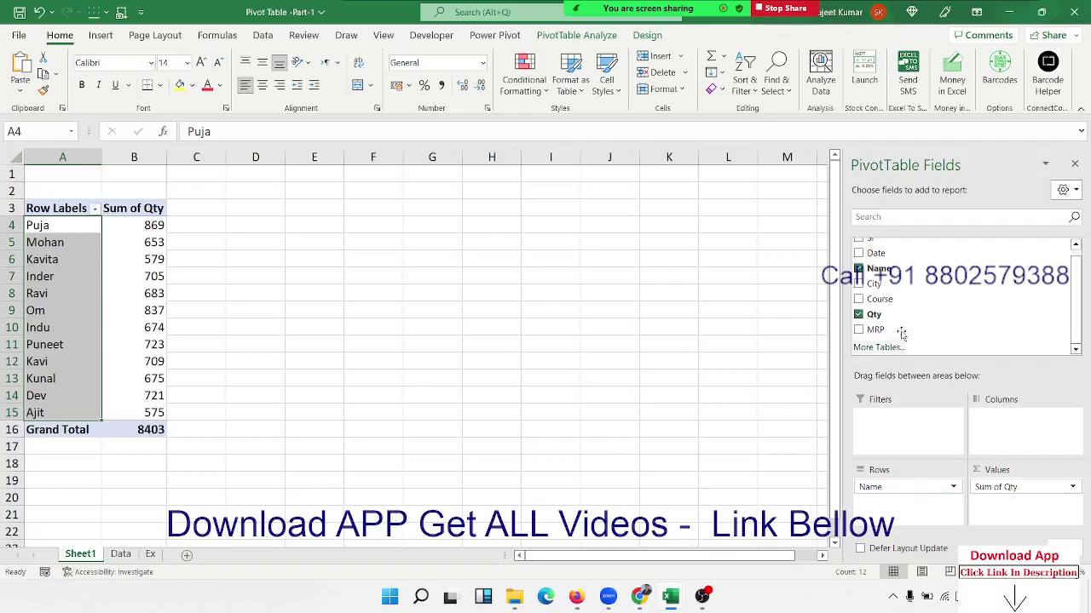
{"action": "left_click", "coordinate": [70, 247]}
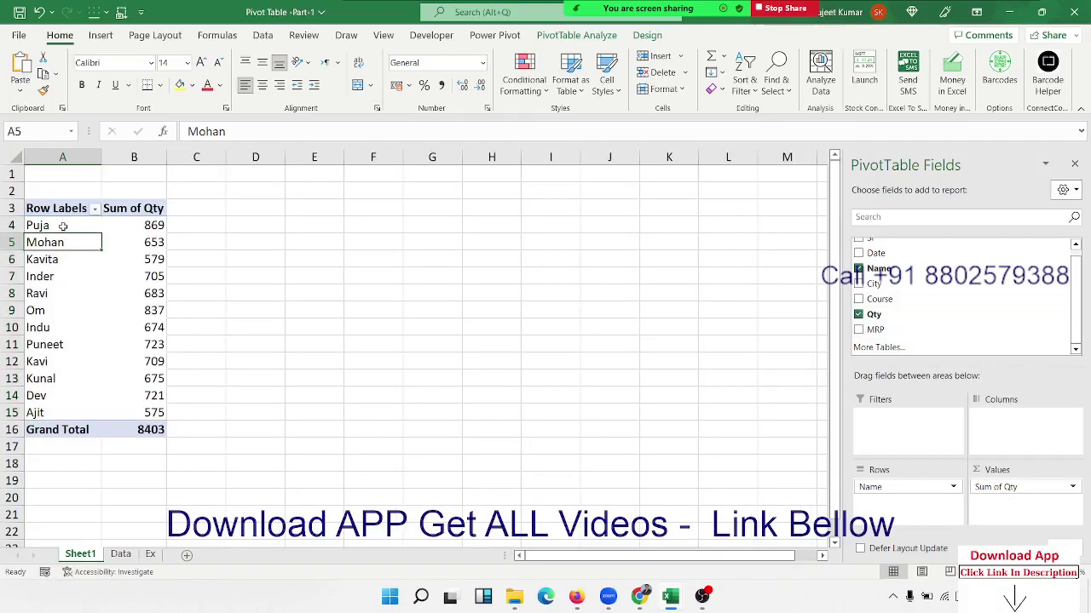
{"action": "left_click_drag", "start_coordinate": [63, 226], "coordinate": [63, 276]}
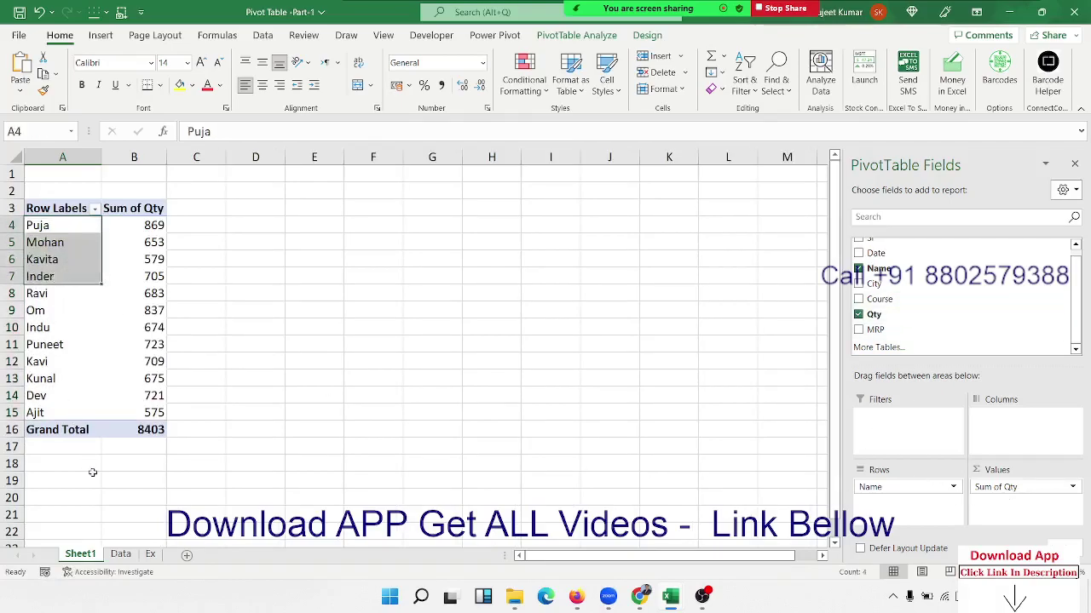
{"action": "left_click", "coordinate": [122, 555]}
{"action": "left_click", "coordinate": [222, 208]}
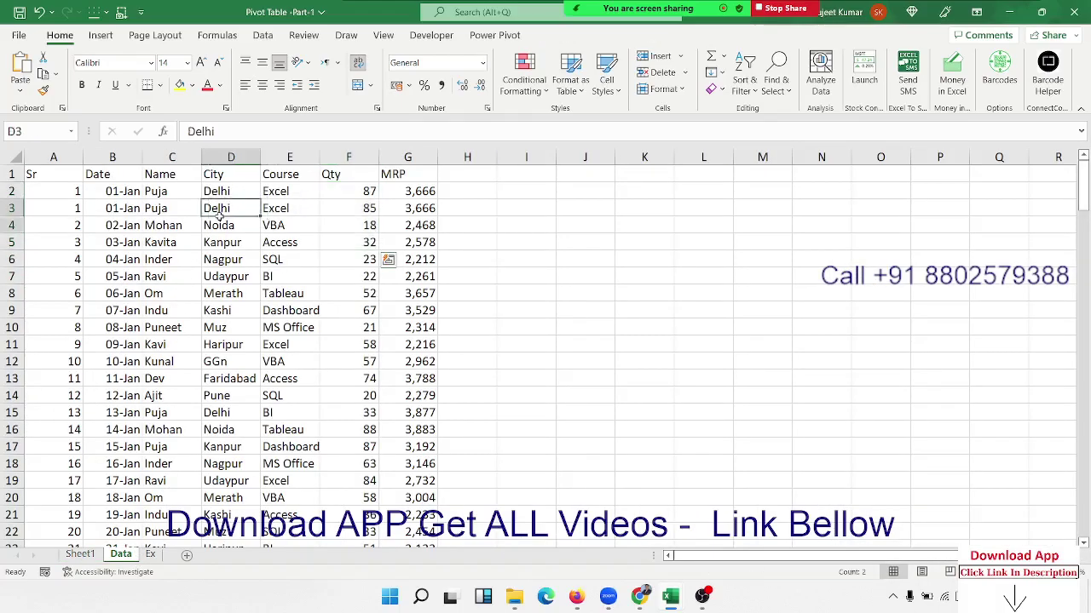
{"action": "left_click_drag", "start_coordinate": [170, 191], "coordinate": [171, 396]}
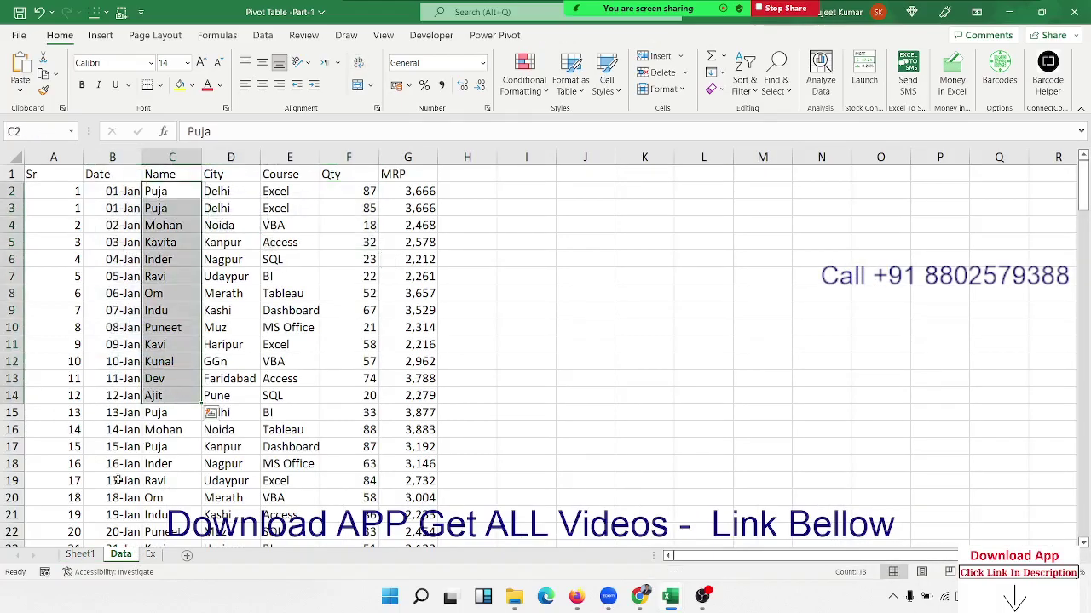
{"action": "left_click", "coordinate": [80, 554]}
{"action": "left_click", "coordinate": [72, 245]}
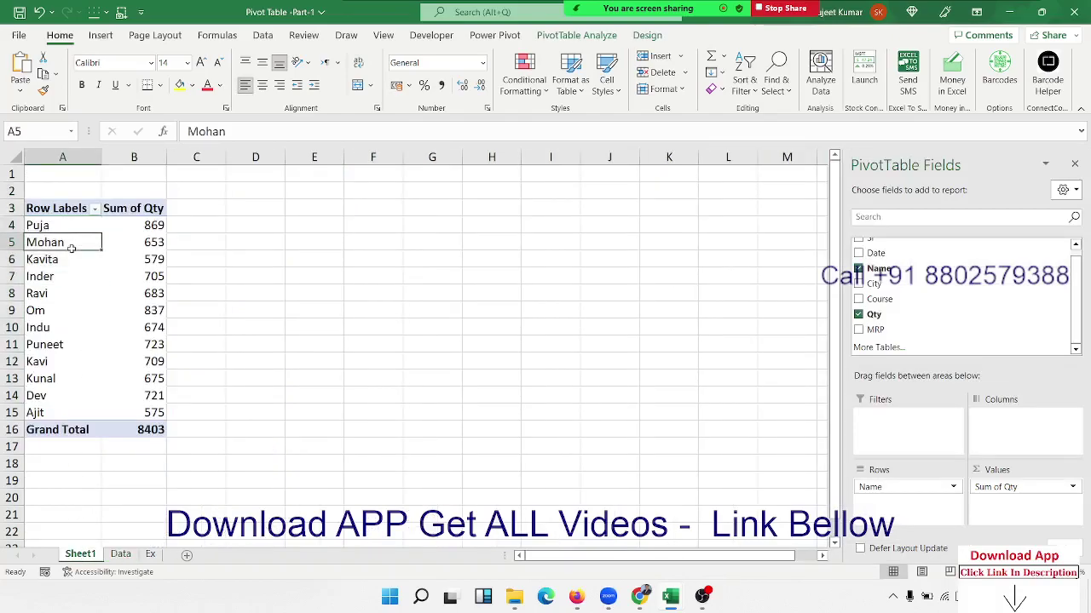
{"action": "left_click_drag", "start_coordinate": [72, 247], "coordinate": [68, 328]}
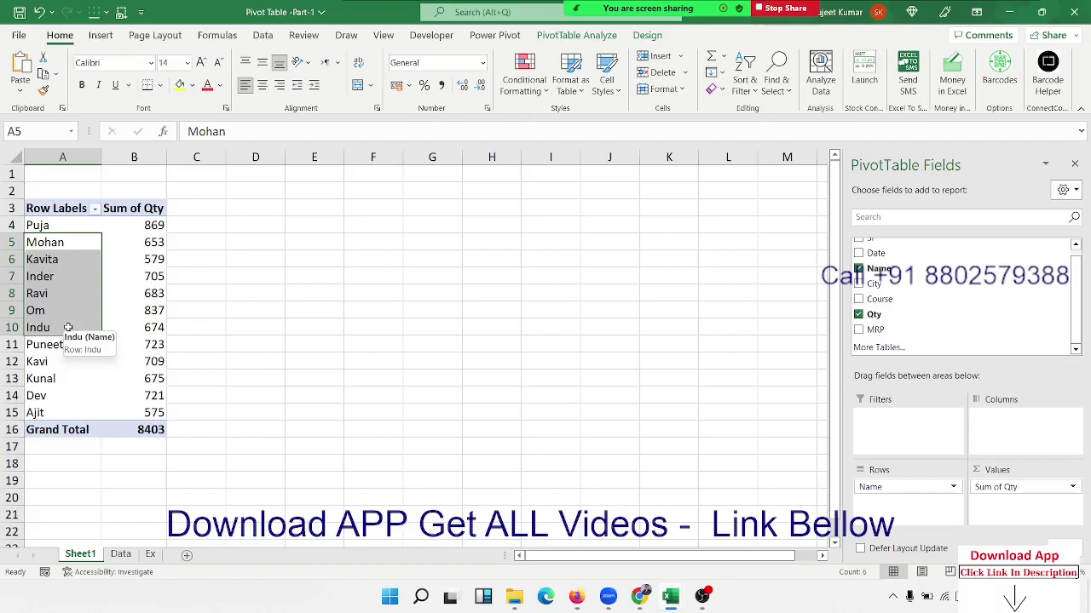
{"action": "left_click_drag", "start_coordinate": [29, 226], "coordinate": [125, 236]}
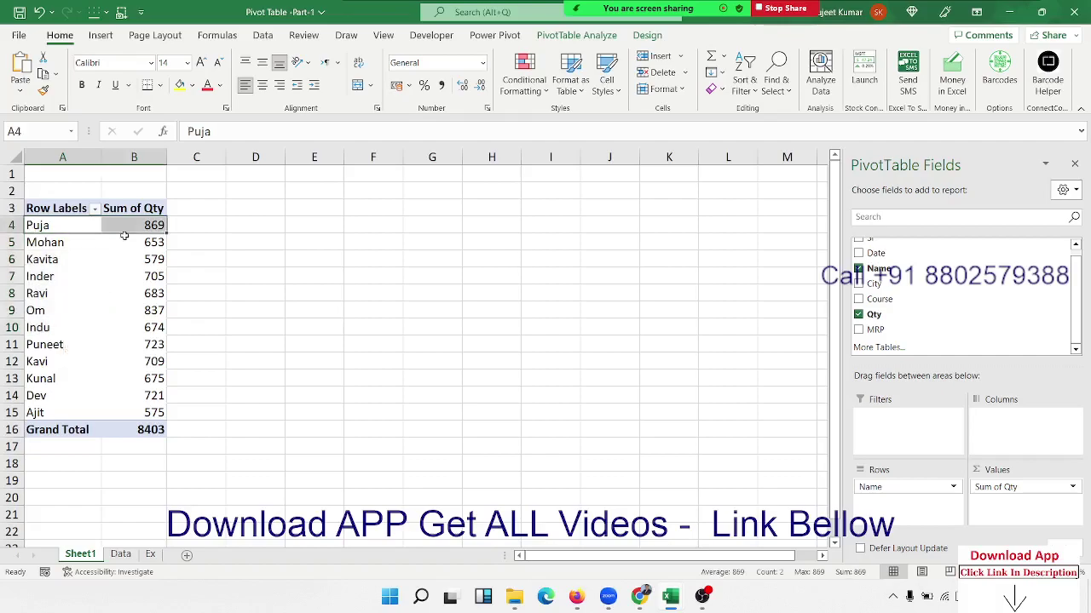
{"action": "left_click", "coordinate": [143, 226]}
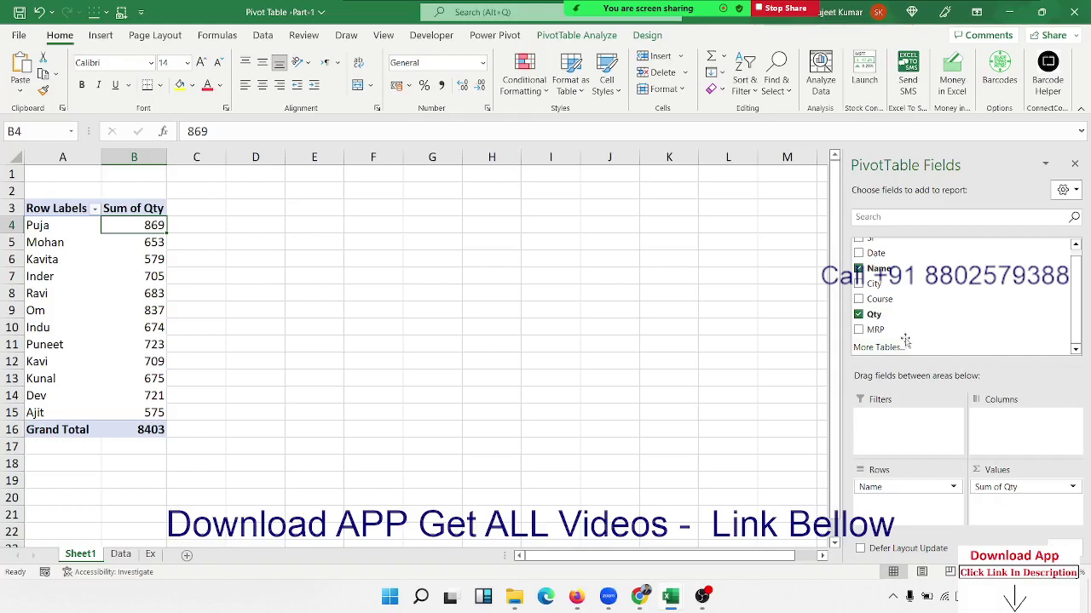
Add MRP to Values as a Sum of MRP column totalling 497901.
{"action": "left_click_drag", "start_coordinate": [901, 335], "coordinate": [1007, 516]}
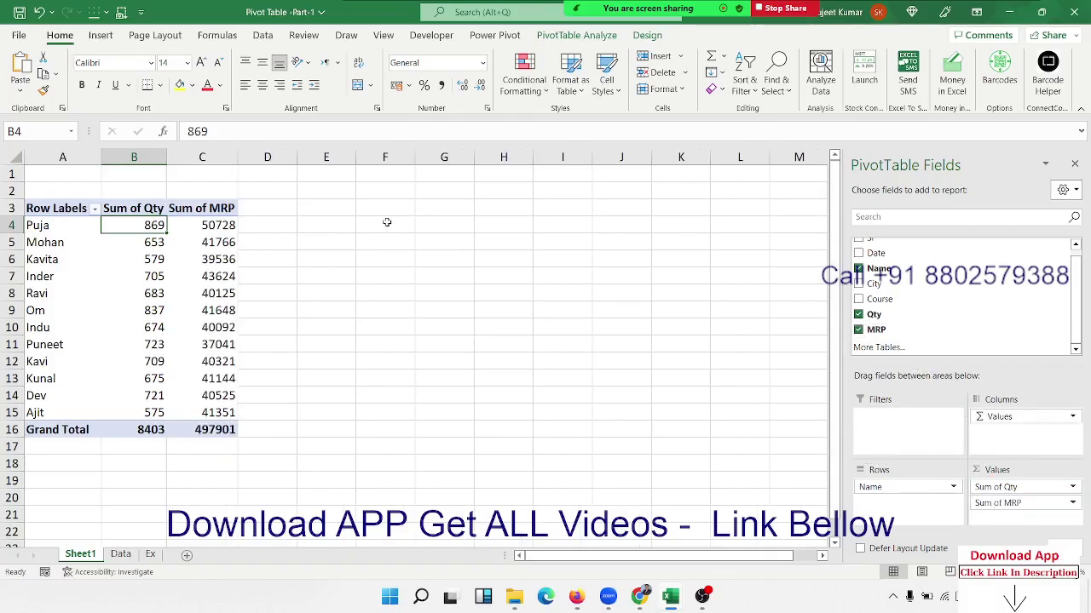
{"action": "left_click", "coordinate": [1001, 505]}
Summarize the MRP value field by Average, giving a Grand Total of 2999.403614.
{"action": "left_click", "coordinate": [229, 202]}
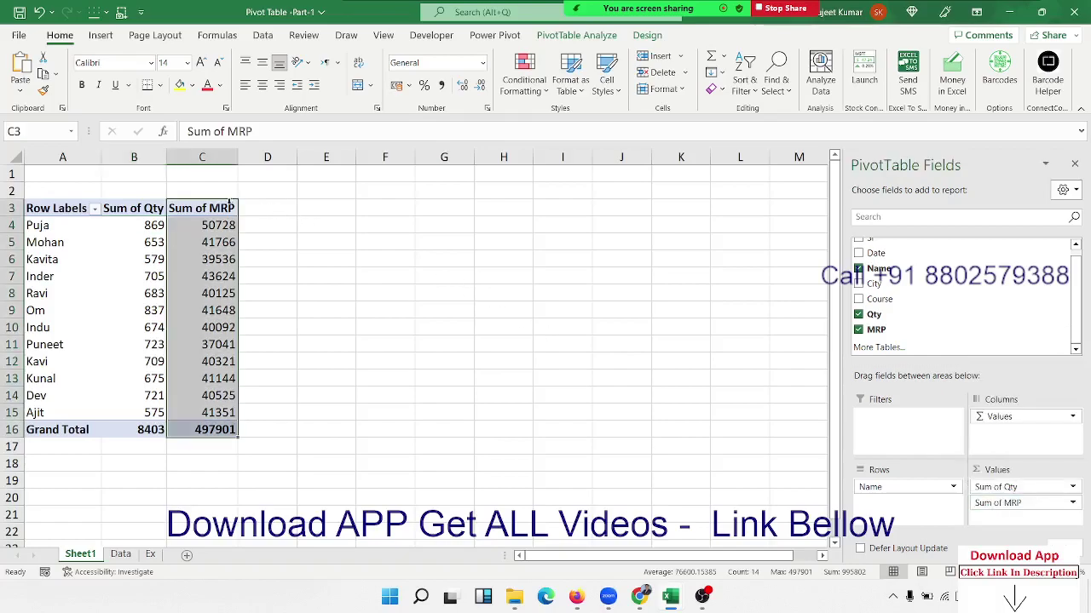
{"action": "double_click", "coordinate": [218, 208]}
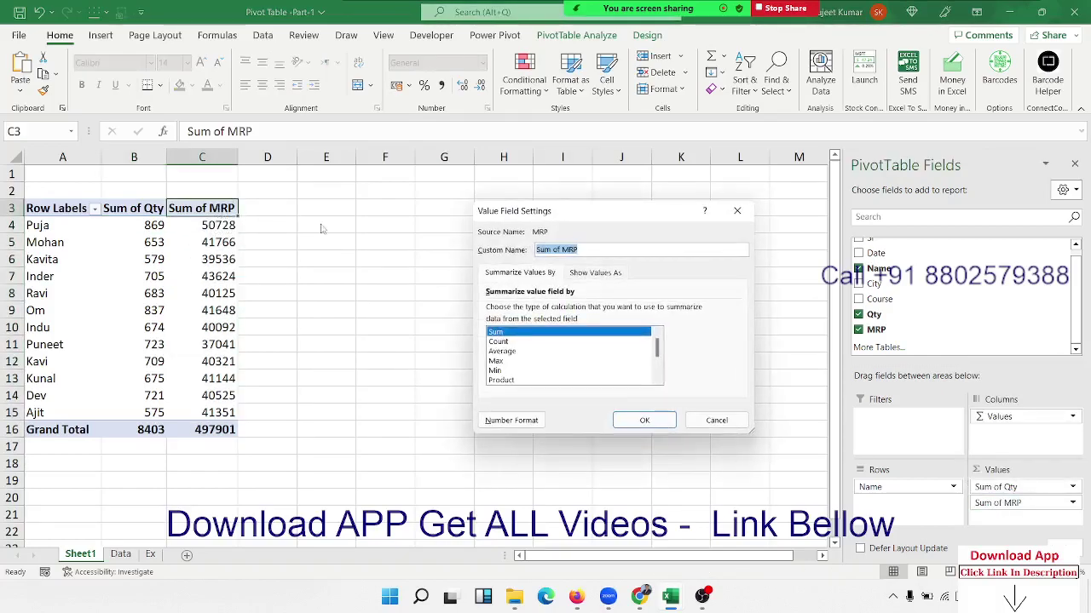
{"action": "left_click_drag", "start_coordinate": [562, 219], "coordinate": [416, 187]}
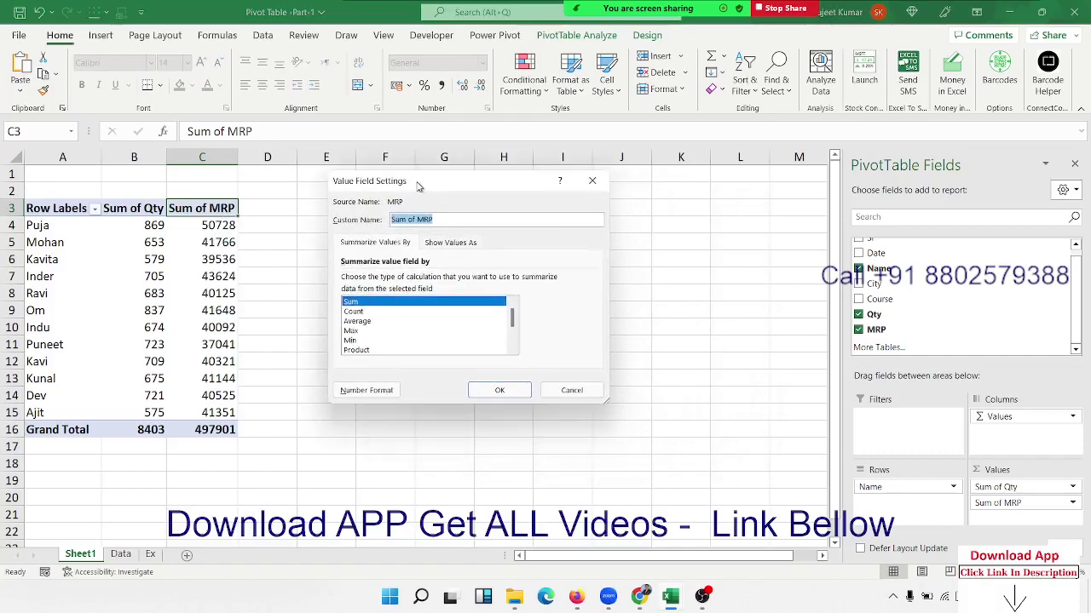
{"action": "left_click", "coordinate": [567, 389]}
{"action": "left_click", "coordinate": [982, 504]}
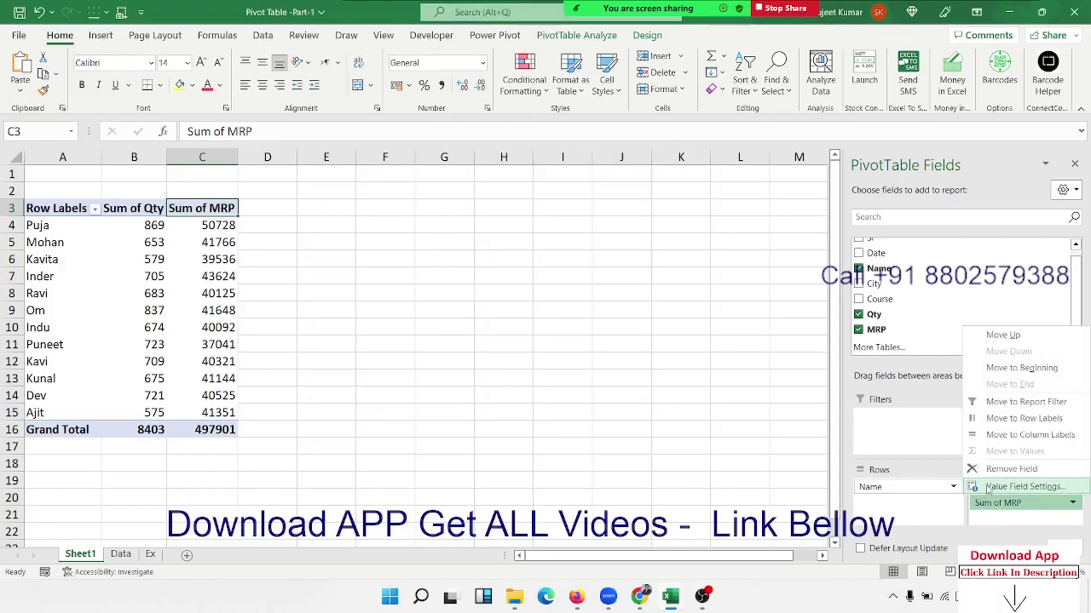
{"action": "left_click", "coordinate": [1022, 487]}
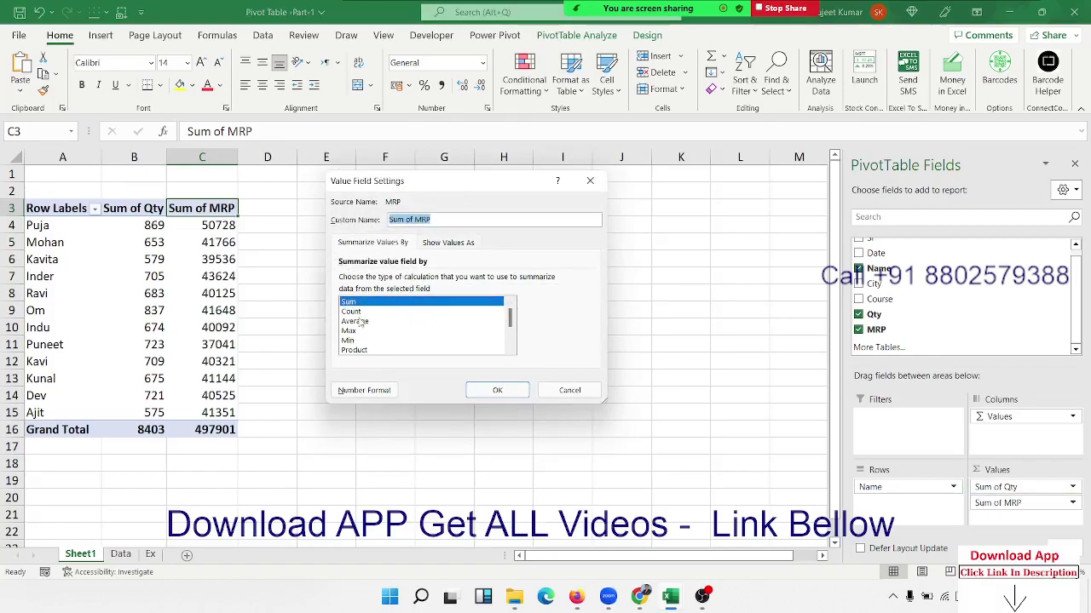
{"action": "scroll", "coordinate": [361, 331], "scroll_direction": "down", "scroll_amount": 2}
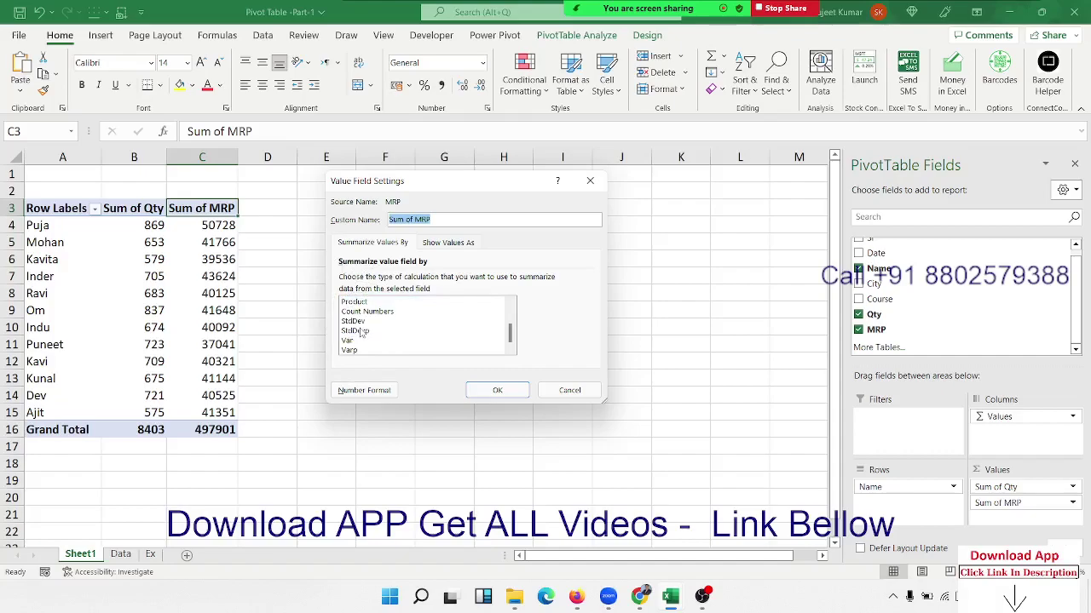
{"action": "scroll", "coordinate": [361, 332], "scroll_direction": "up", "scroll_amount": 2}
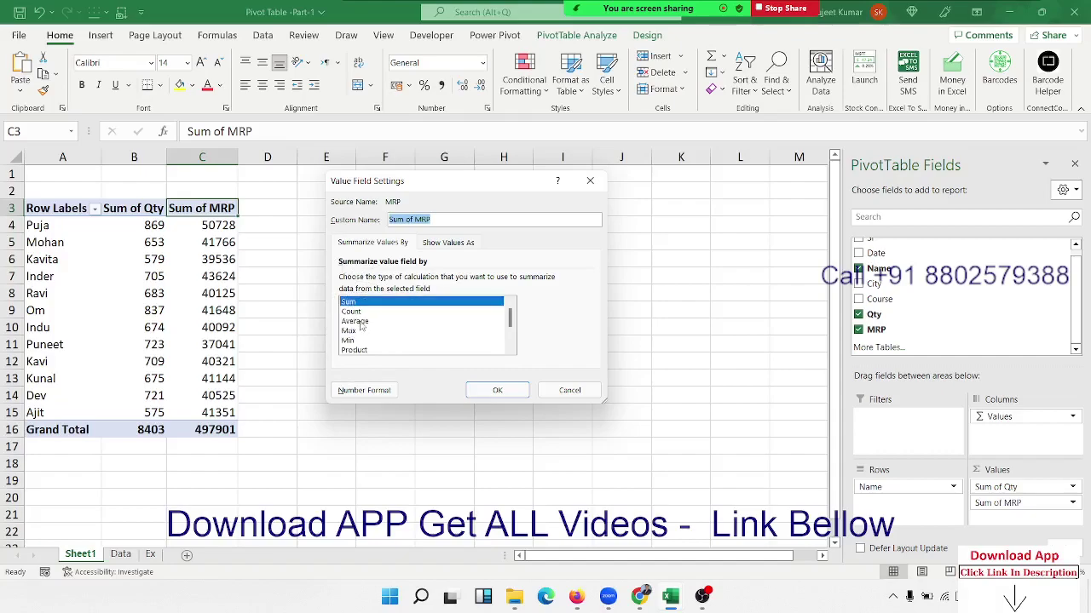
{"action": "left_click", "coordinate": [361, 322]}
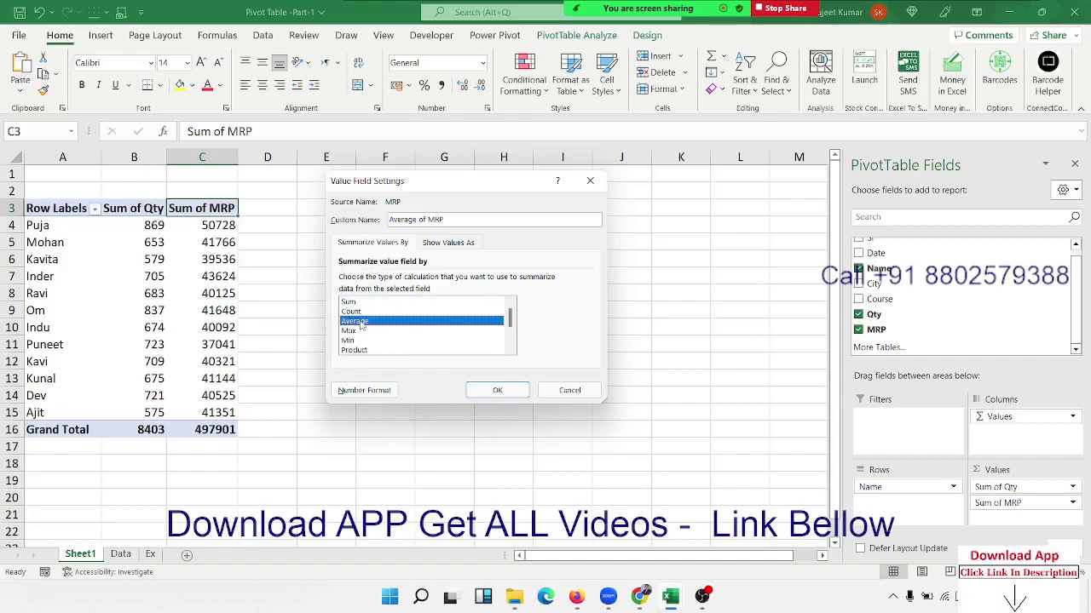
{"action": "left_click", "coordinate": [498, 391]}
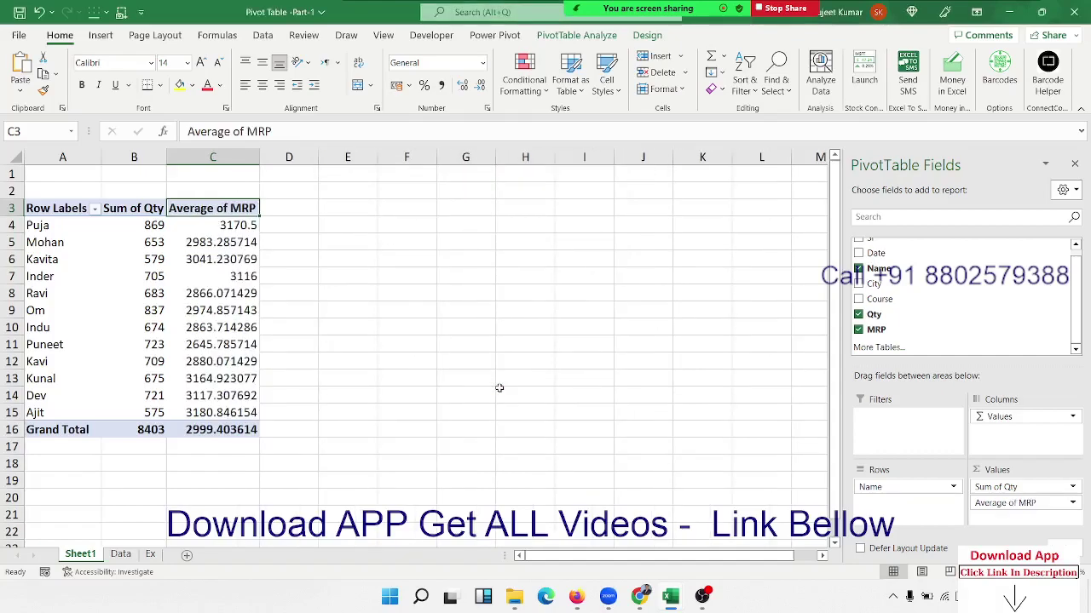
Format Average of MRP as Number with 0 decimal places, e.g. 3171 and total 2999.
{"action": "left_click_drag", "start_coordinate": [253, 227], "coordinate": [222, 412]}
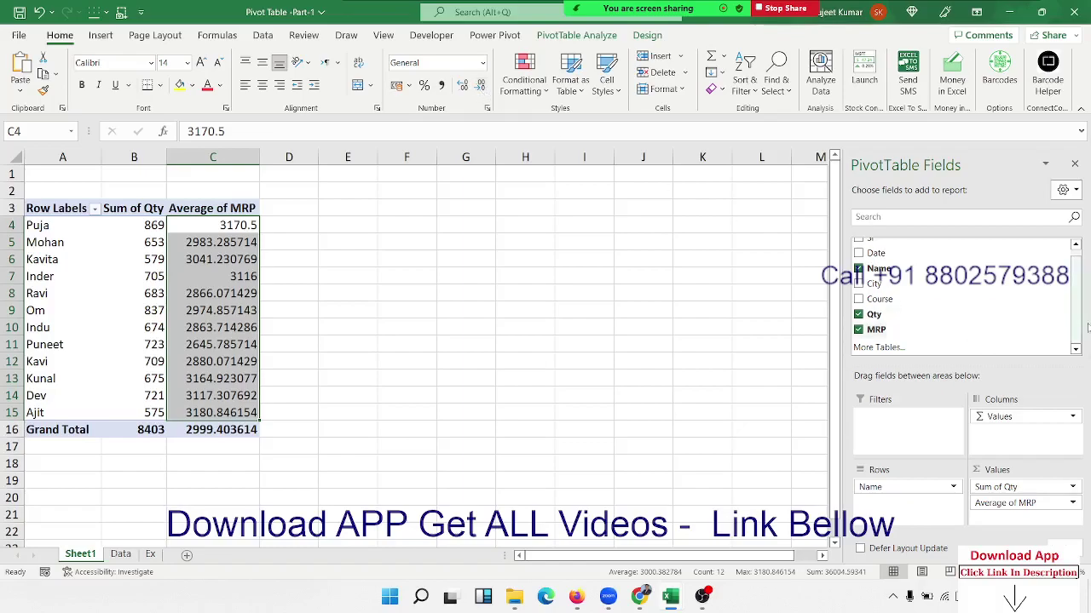
{"action": "left_click", "coordinate": [1026, 505]}
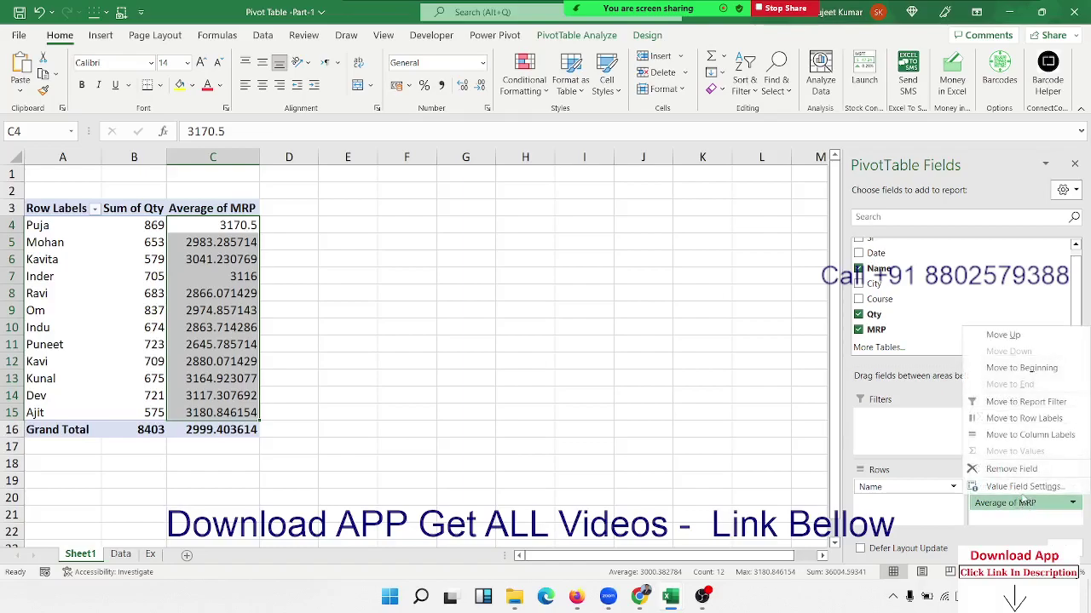
{"action": "left_click", "coordinate": [1023, 485]}
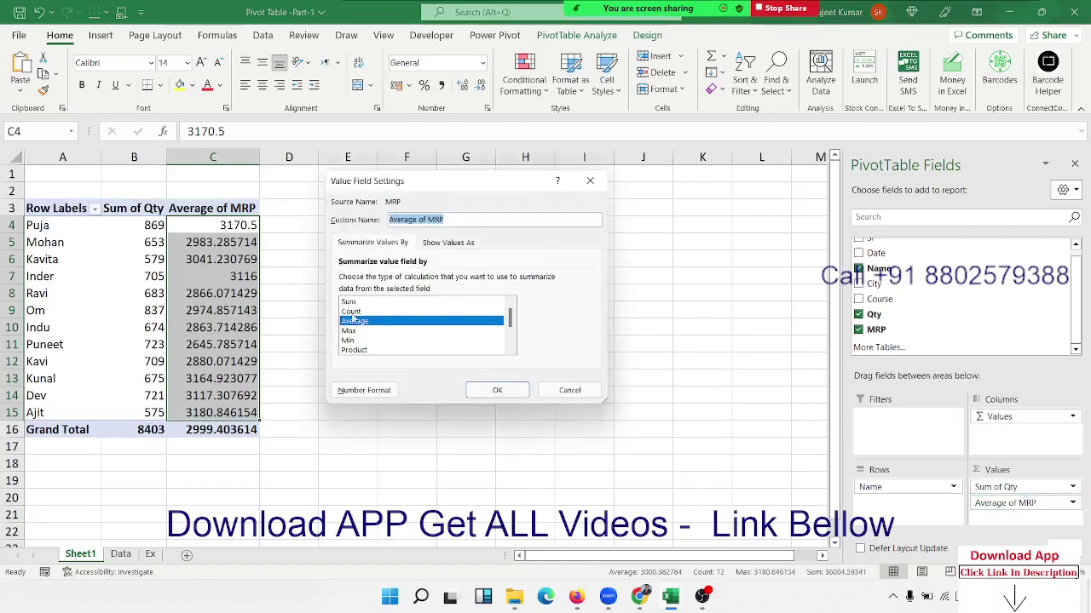
{"action": "left_click", "coordinate": [352, 321]}
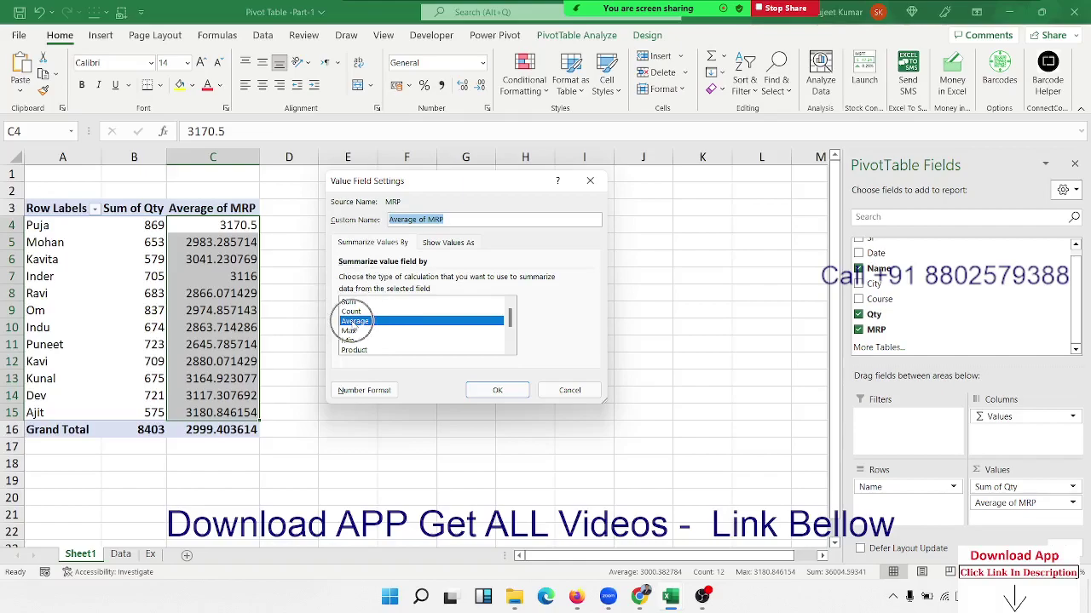
{"action": "left_click", "coordinate": [367, 392]}
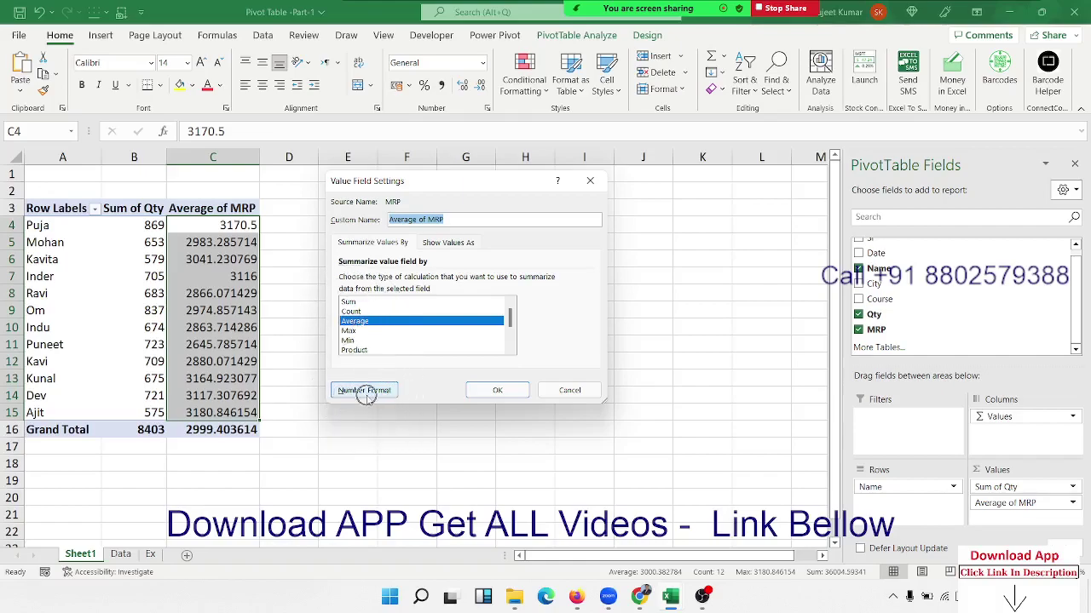
{"action": "left_click", "coordinate": [367, 395]}
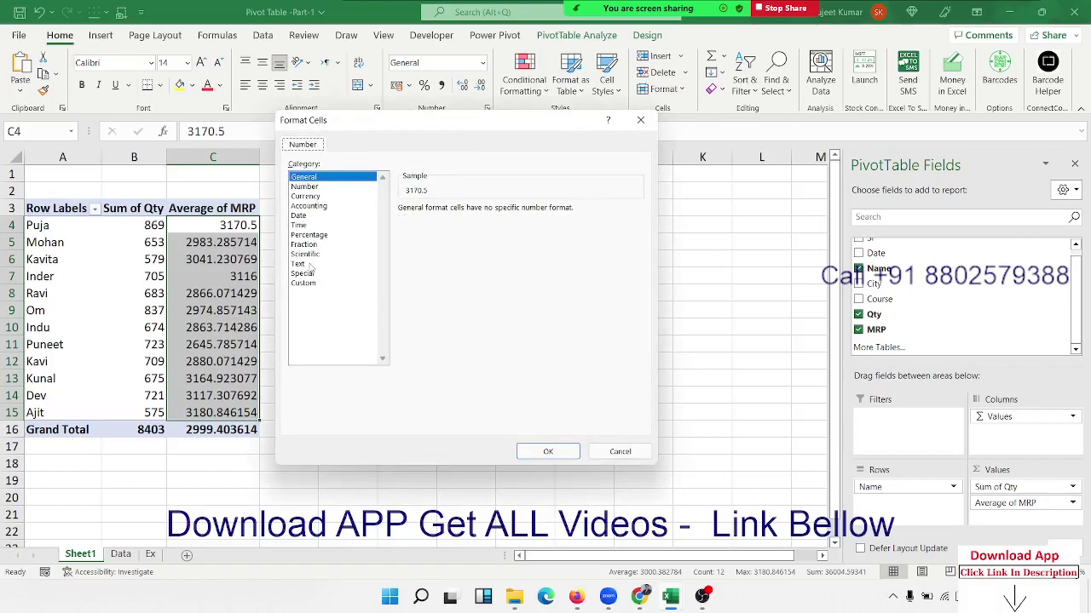
{"action": "left_click", "coordinate": [317, 187]}
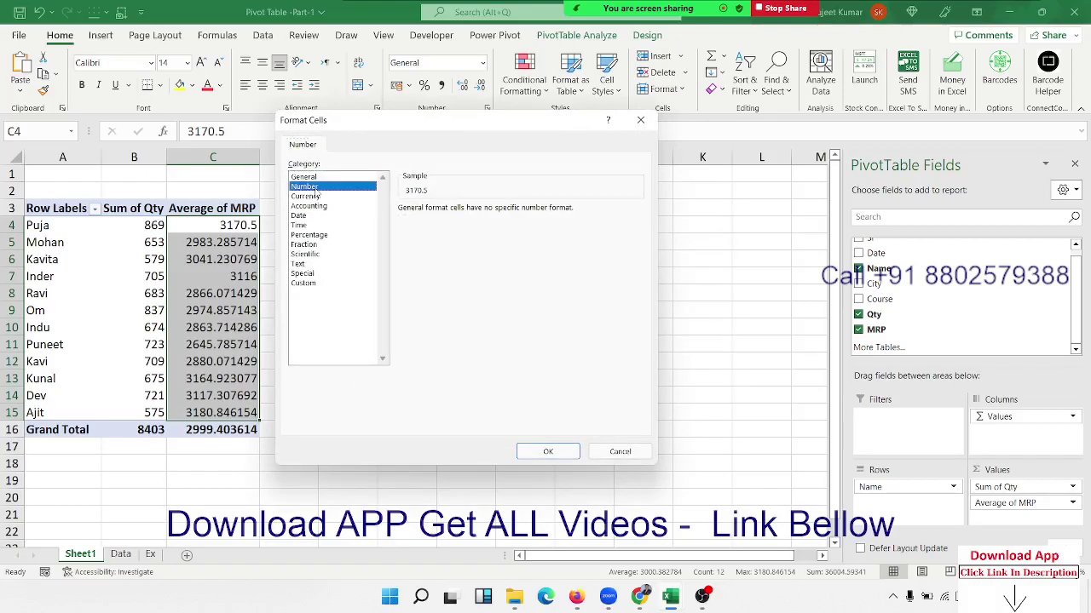
{"action": "key", "text": "Tab"}
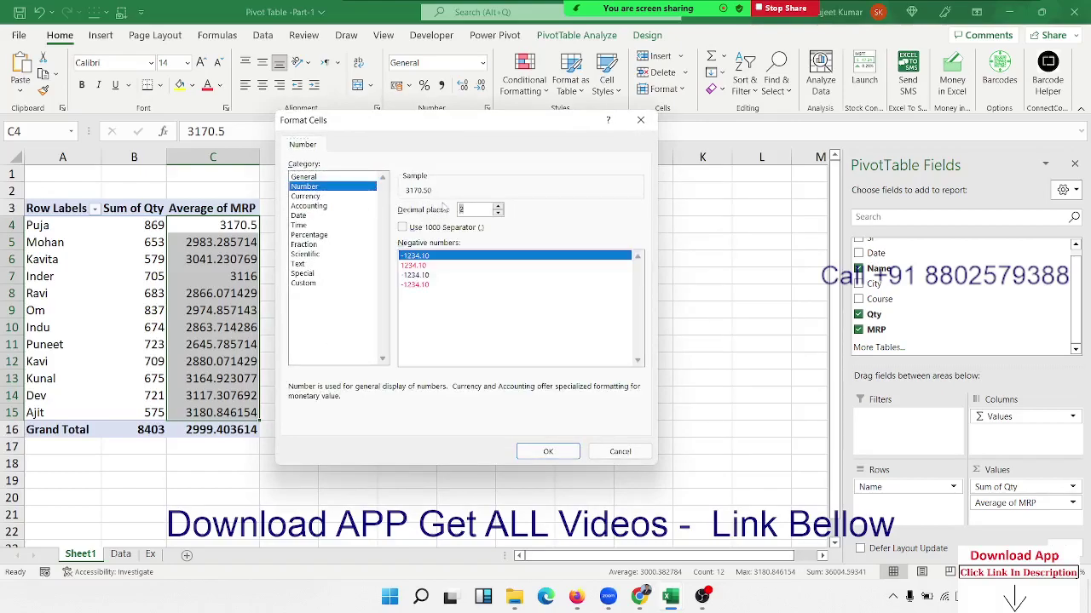
{"action": "type", "text": "0"}
{"action": "left_click", "coordinate": [548, 451]}
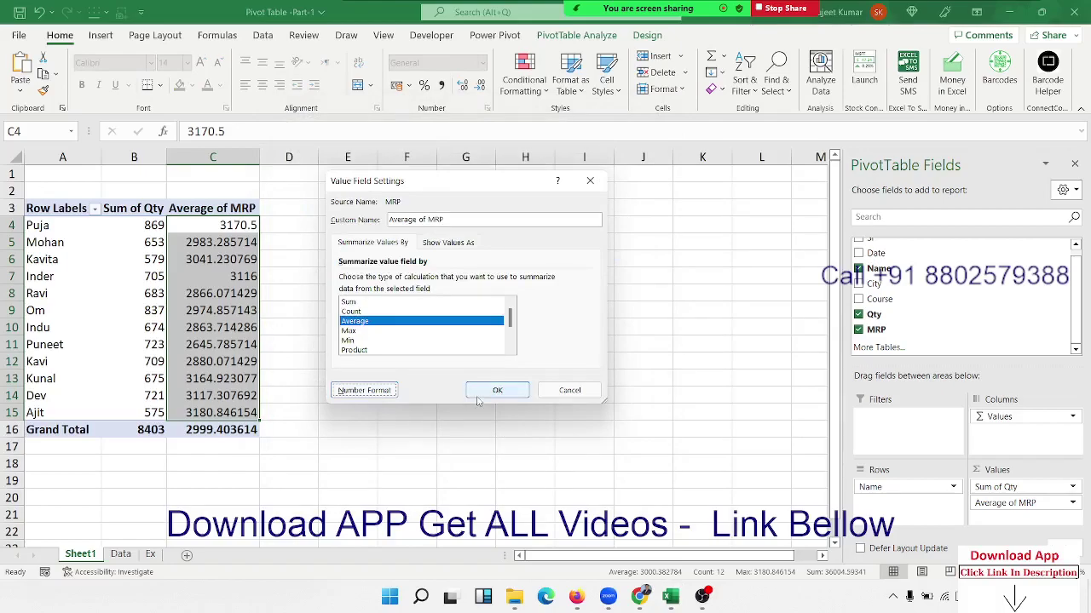
{"action": "left_click", "coordinate": [497, 390]}
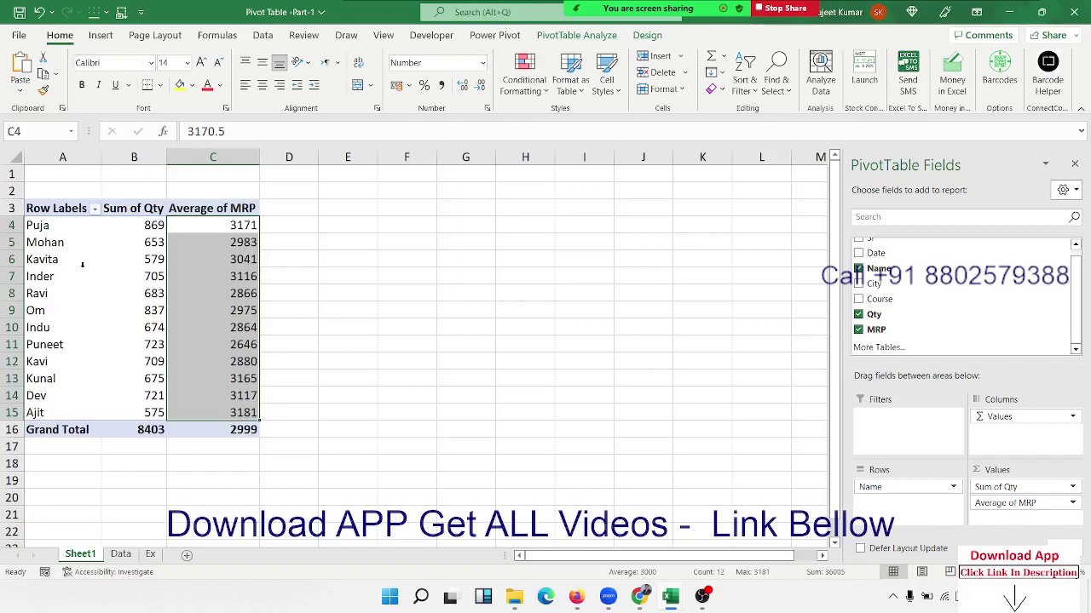
Insert two blank rows above the pivot table and select the header area.
{"action": "left_click", "coordinate": [15, 175]}
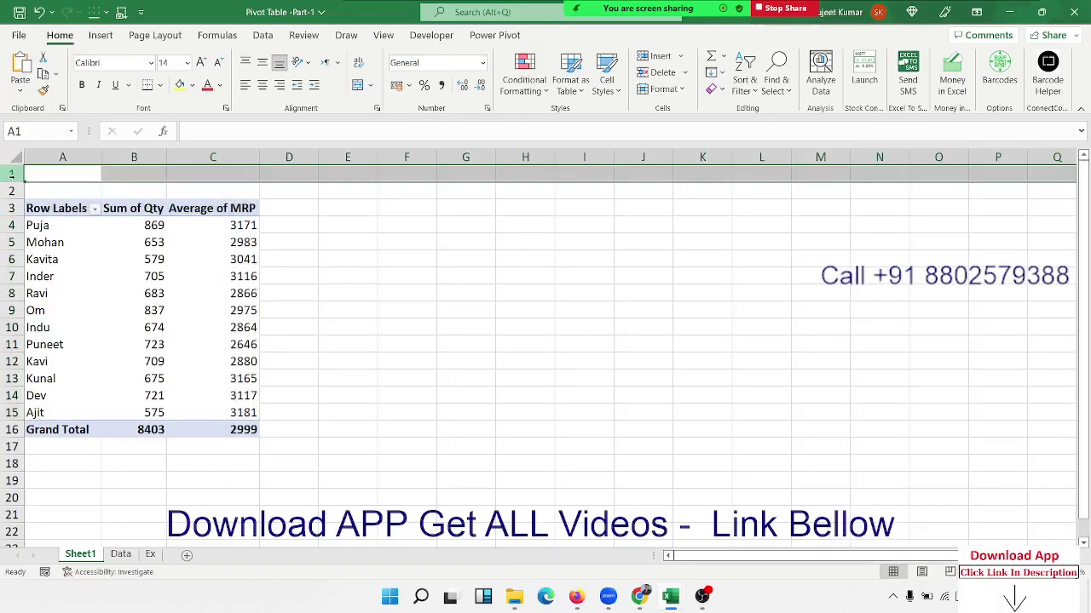
{"action": "key", "text": "ctrl+shift+equal"}
{"action": "key", "text": "ctrl+shift+equal"}
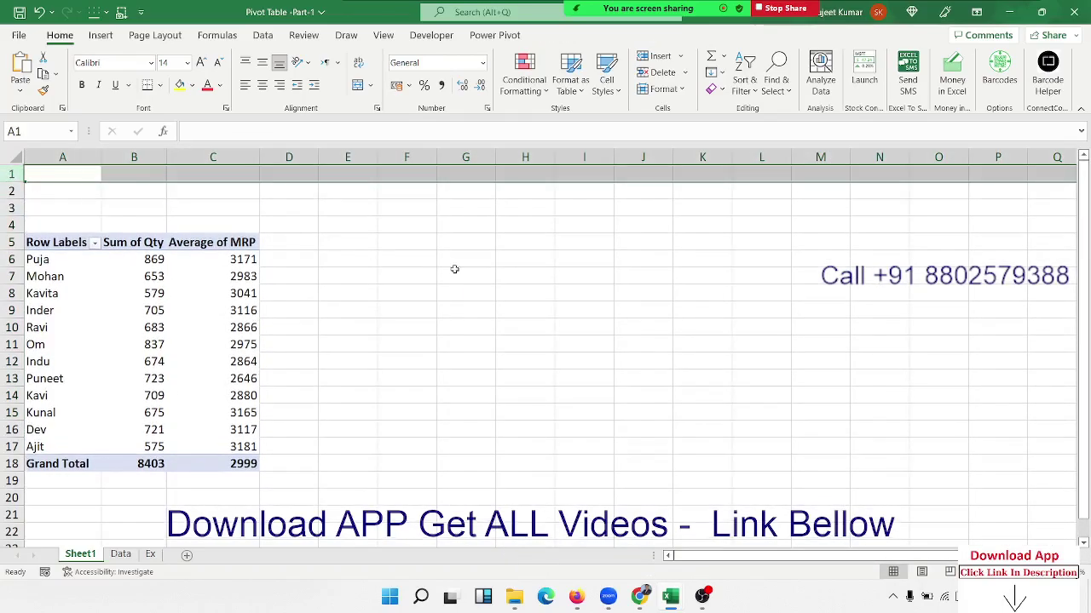
{"action": "left_click_drag", "start_coordinate": [256, 174], "coordinate": [597, 209]}
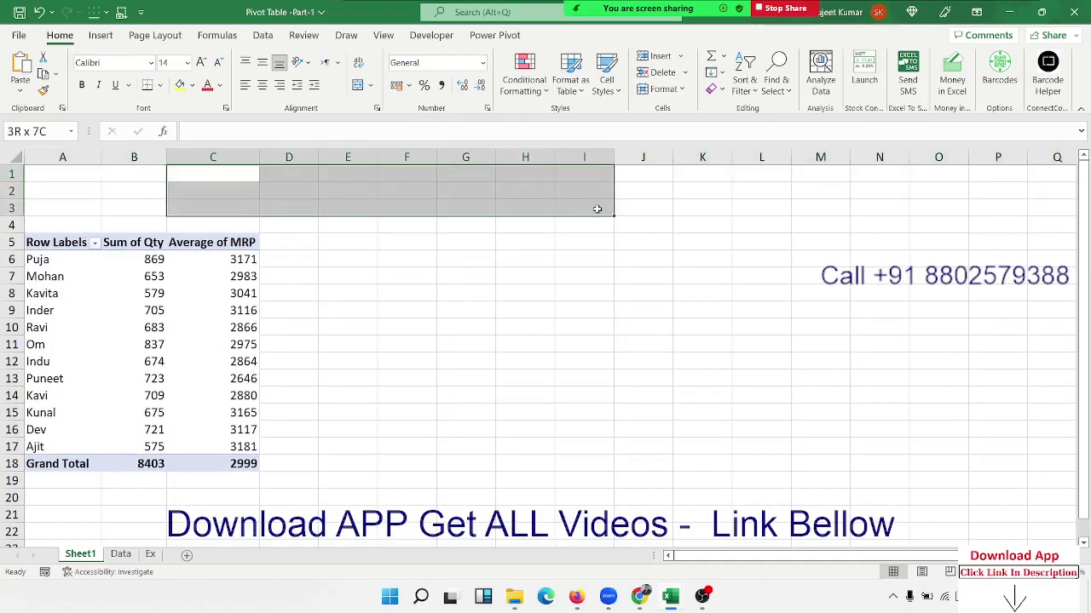
{"action": "mouse_move", "coordinate": [41, 175]}
{"action": "left_mouse_down"}
{"action": "mouse_move", "coordinate": [580, 187]}
{"action": "mouse_move", "coordinate": [704, 219]}
{"action": "left_mouse_up"}
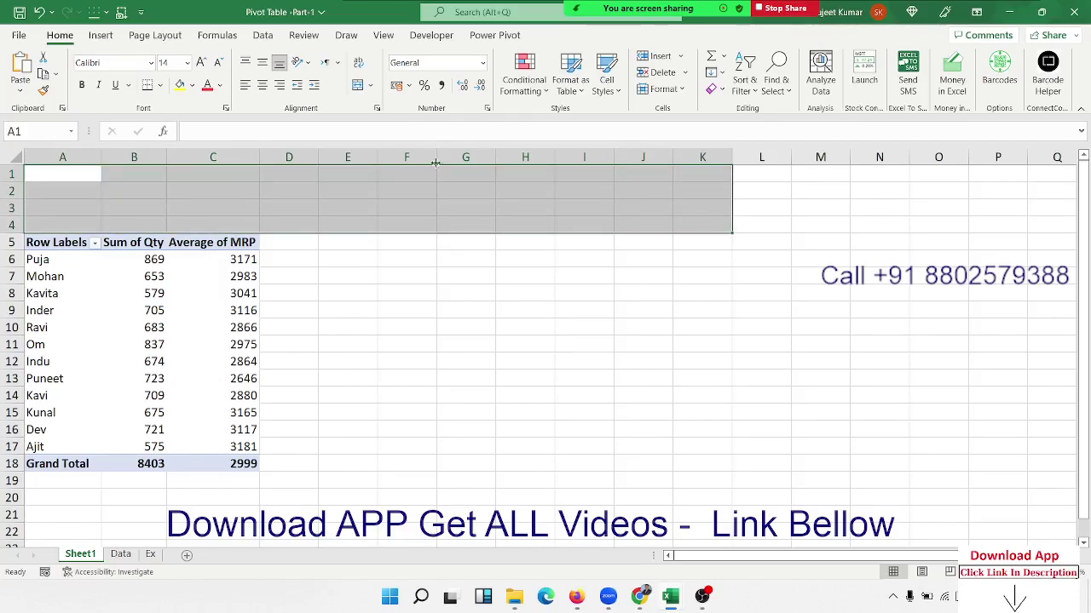
Fill rows 1–4 light blue and merge A1:I2 into one centred cell.
{"action": "left_click", "coordinate": [193, 85]}
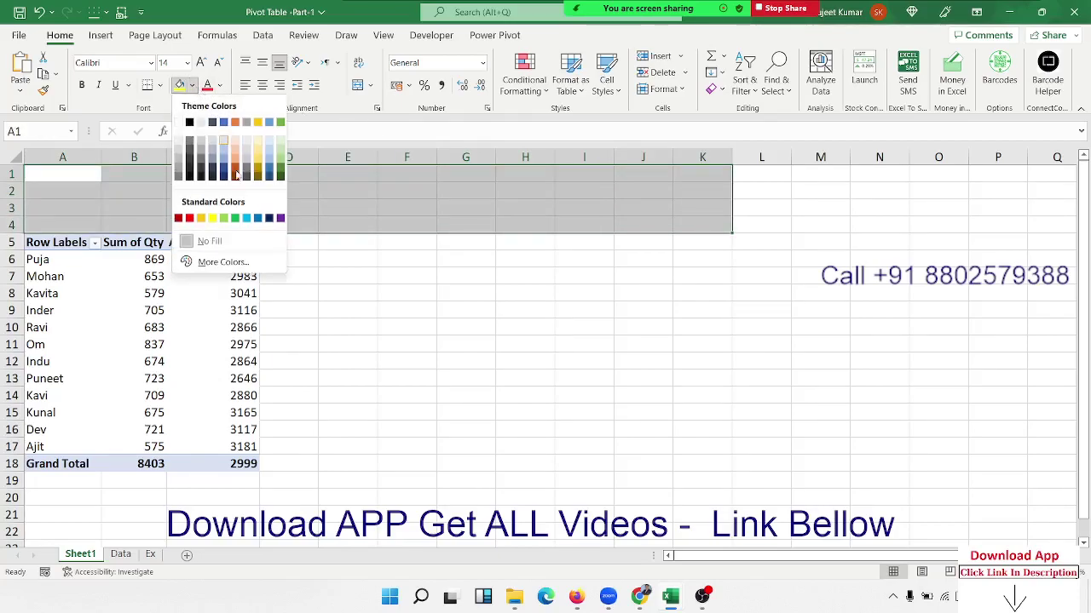
{"action": "left_click", "coordinate": [249, 219]}
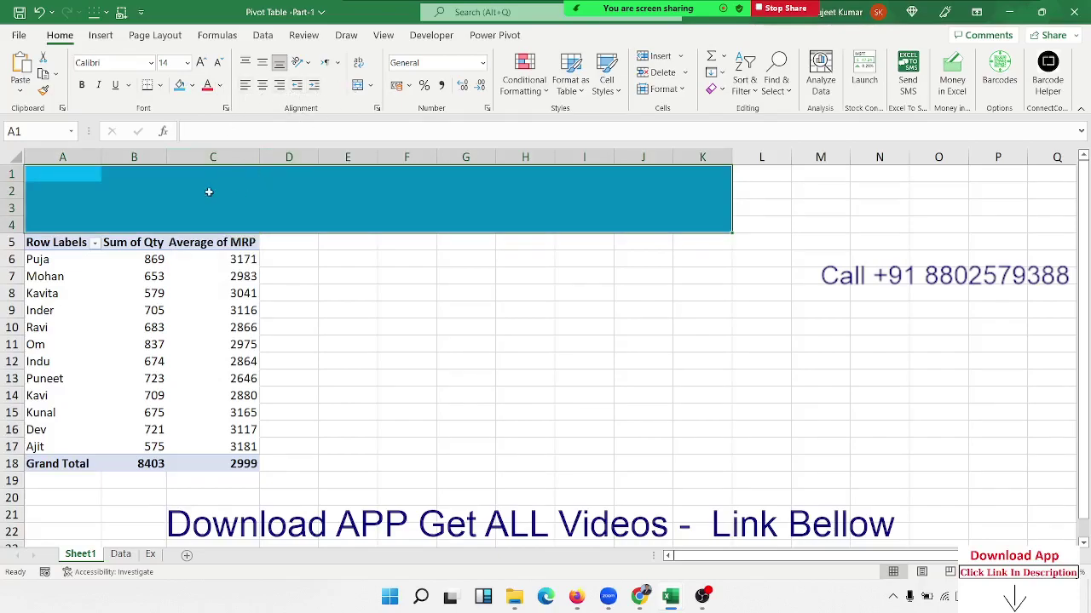
{"action": "left_click_drag", "start_coordinate": [95, 172], "coordinate": [576, 190]}
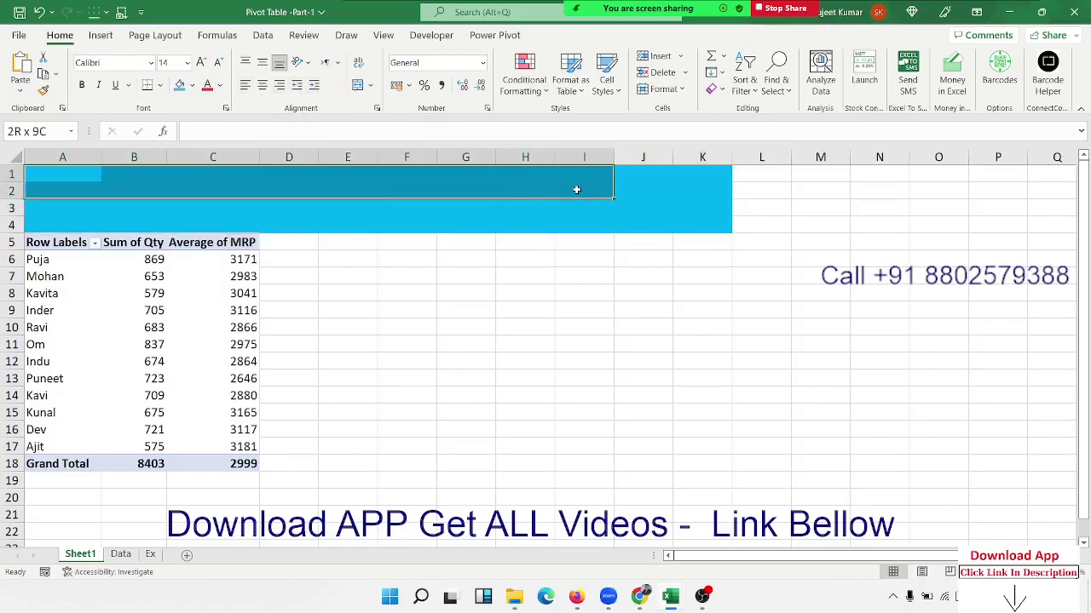
{"action": "left_click", "coordinate": [359, 86]}
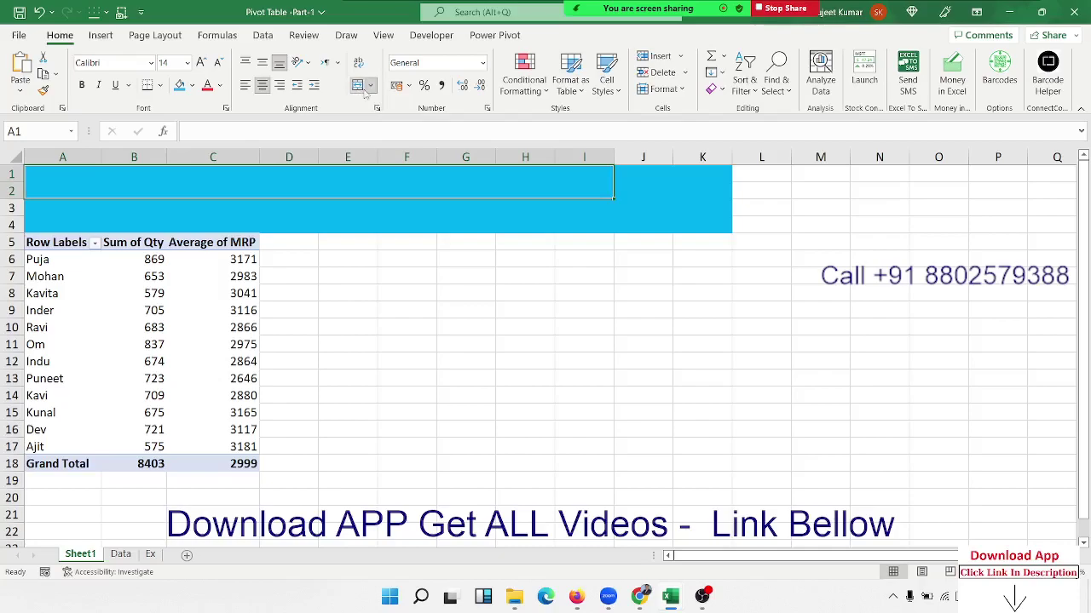
Enter the title 'Daily Sales Report' in A1 in bold white text.
{"action": "type", "text": "D"}
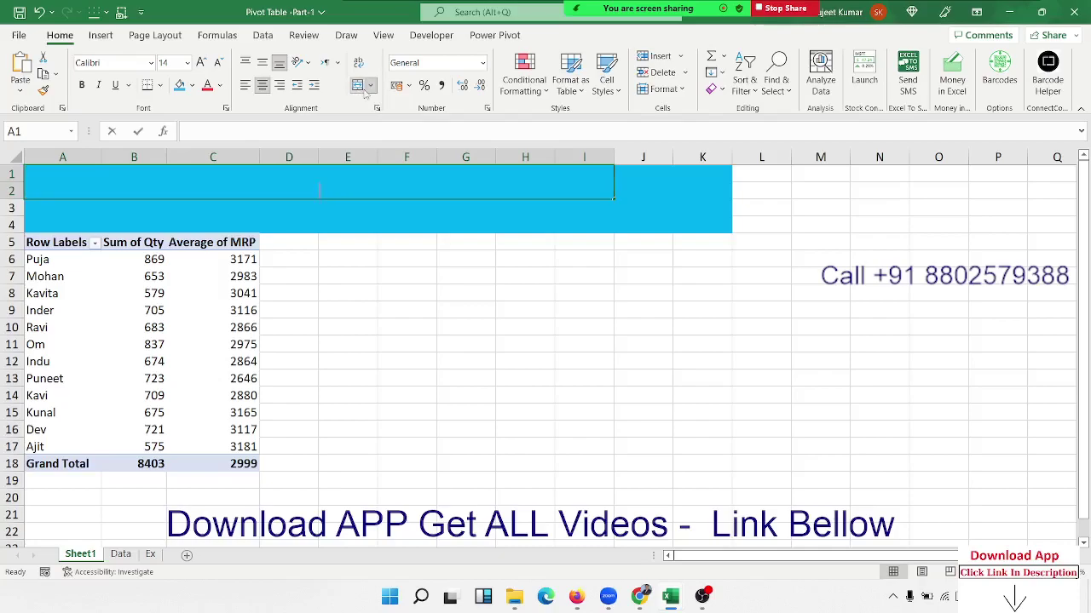
{"action": "type", "text": "aily Sa"}
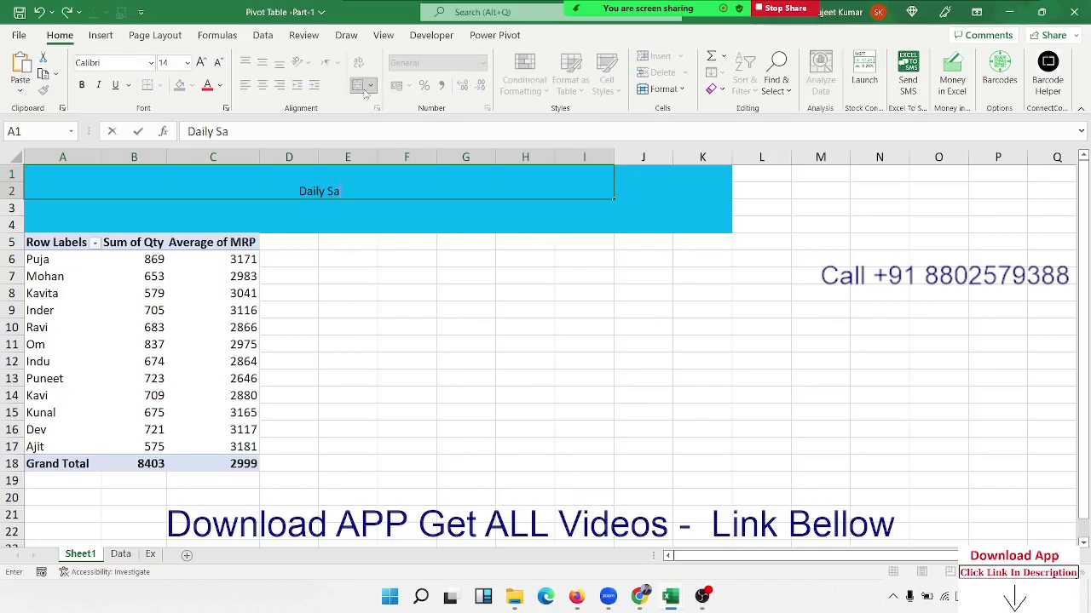
{"action": "type", "text": "les Repo"}
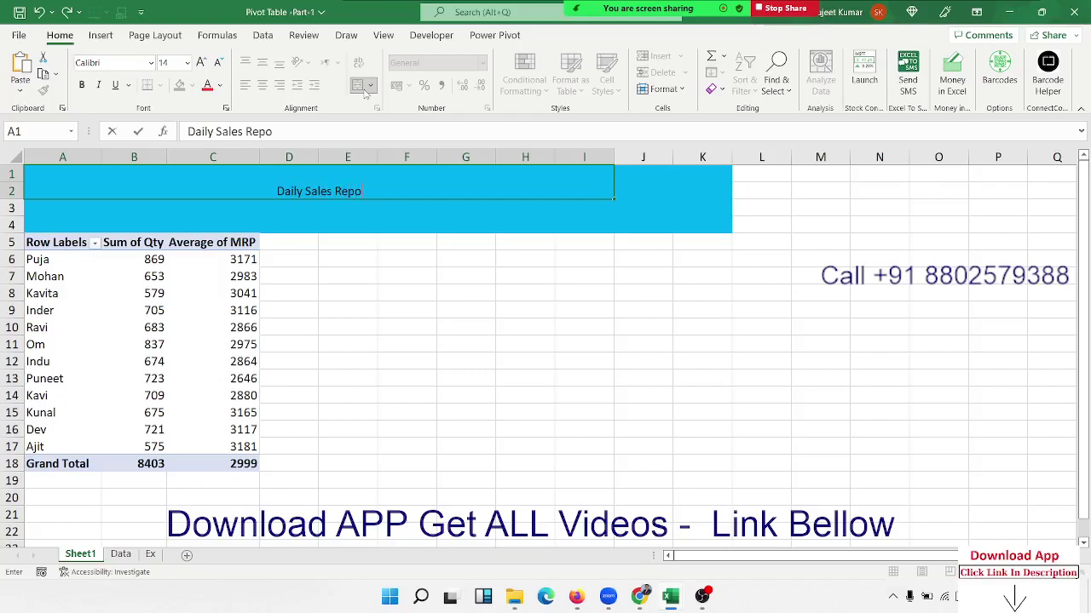
{"action": "type", "text": "rt"}
{"action": "key", "text": "ctrl+Return"}
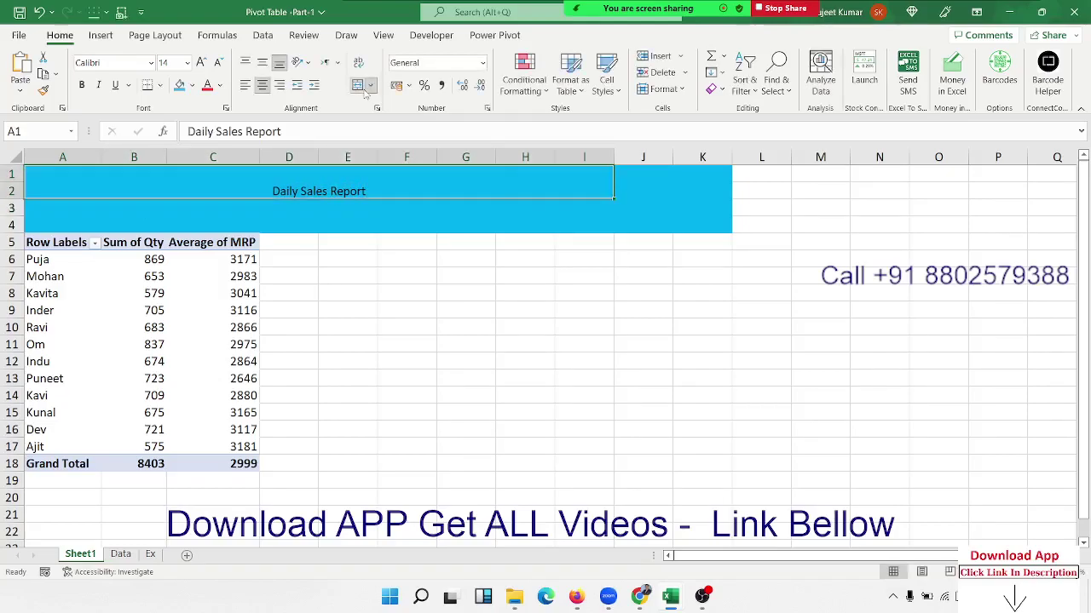
{"action": "left_click", "coordinate": [219, 85]}
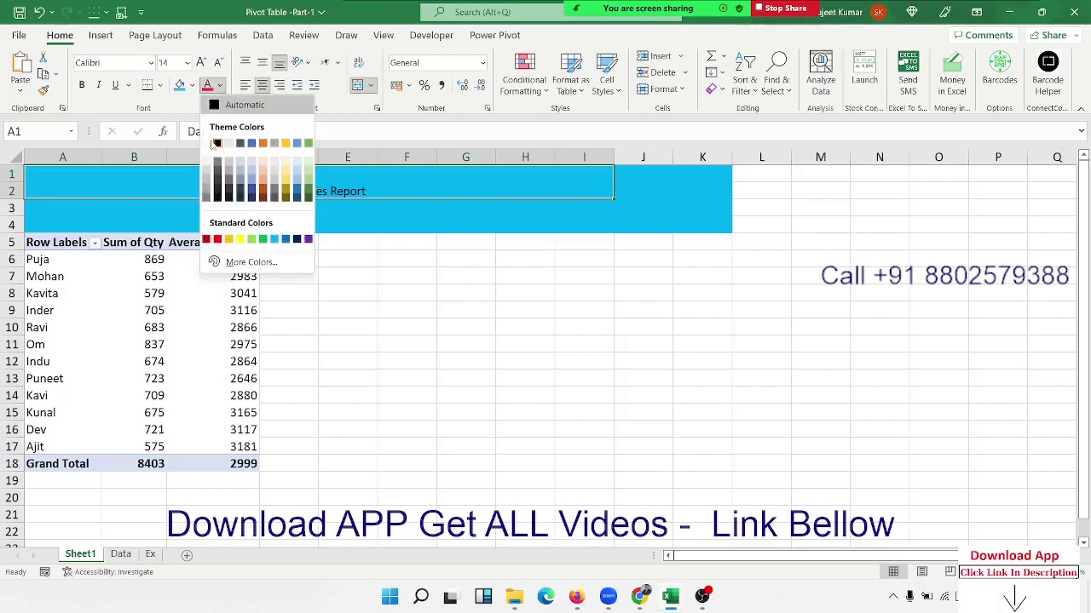
{"action": "left_click", "coordinate": [214, 143]}
{"action": "left_click", "coordinate": [82, 84]}
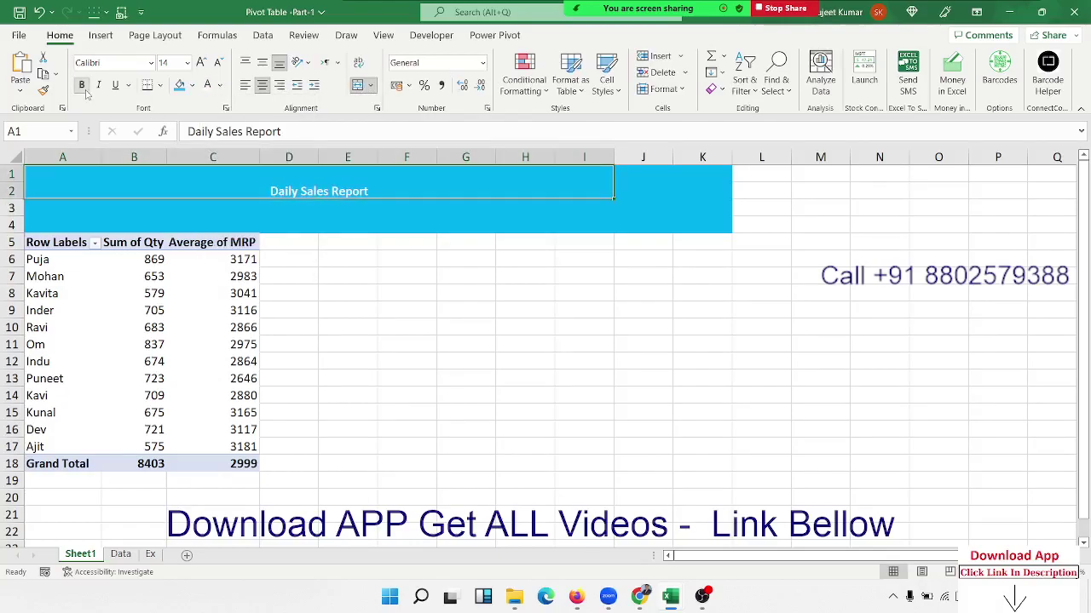
Set the title font size to 36 pt, overshooting to 48 and back.
{"action": "left_click", "coordinate": [202, 63]}
{"action": "left_click", "coordinate": [202, 62]}
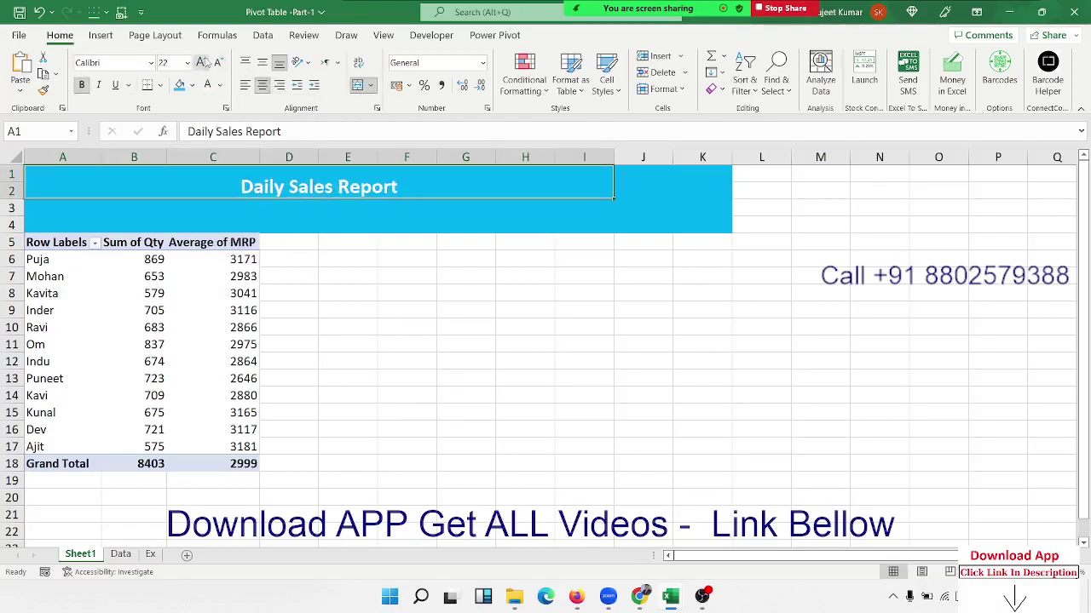
{"action": "left_click", "coordinate": [202, 61]}
{"action": "left_click", "coordinate": [204, 60]}
{"action": "left_click", "coordinate": [203, 62]}
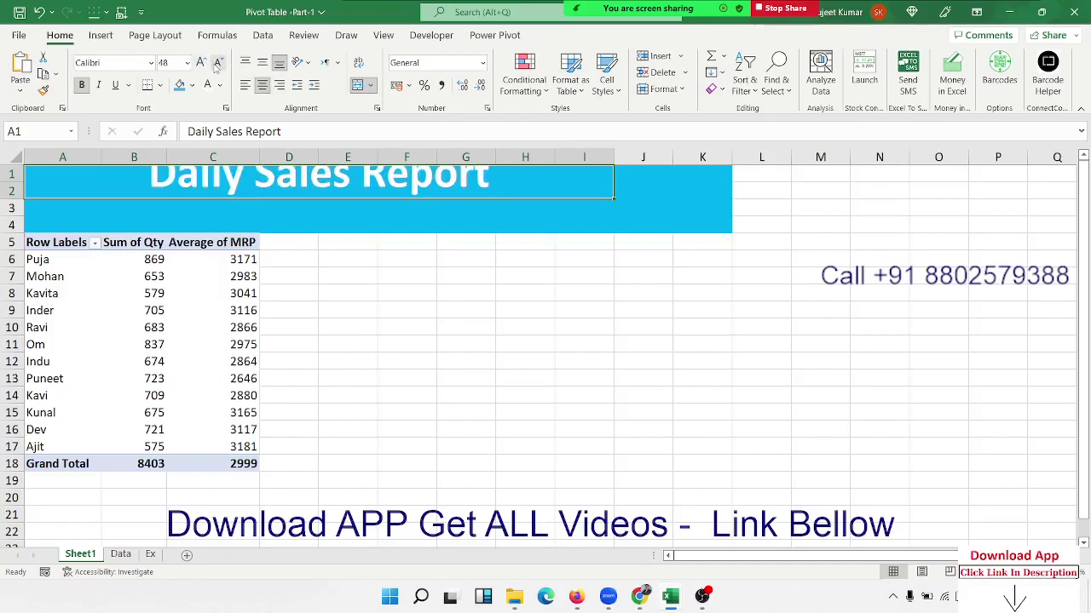
{"action": "left_click", "coordinate": [218, 65]}
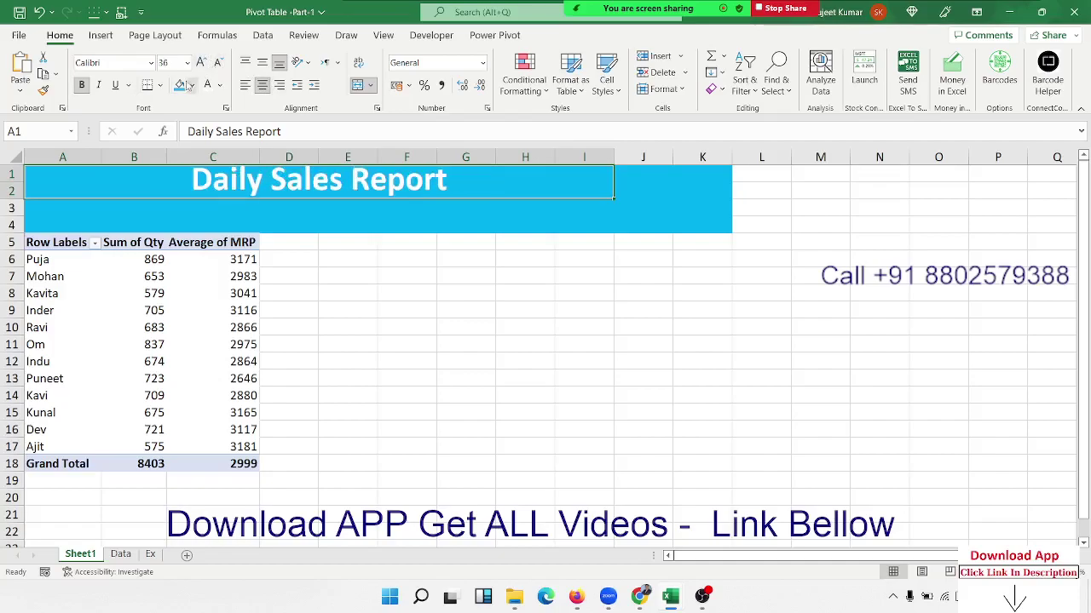
{"action": "left_click_drag", "start_coordinate": [65, 207], "coordinate": [273, 216]}
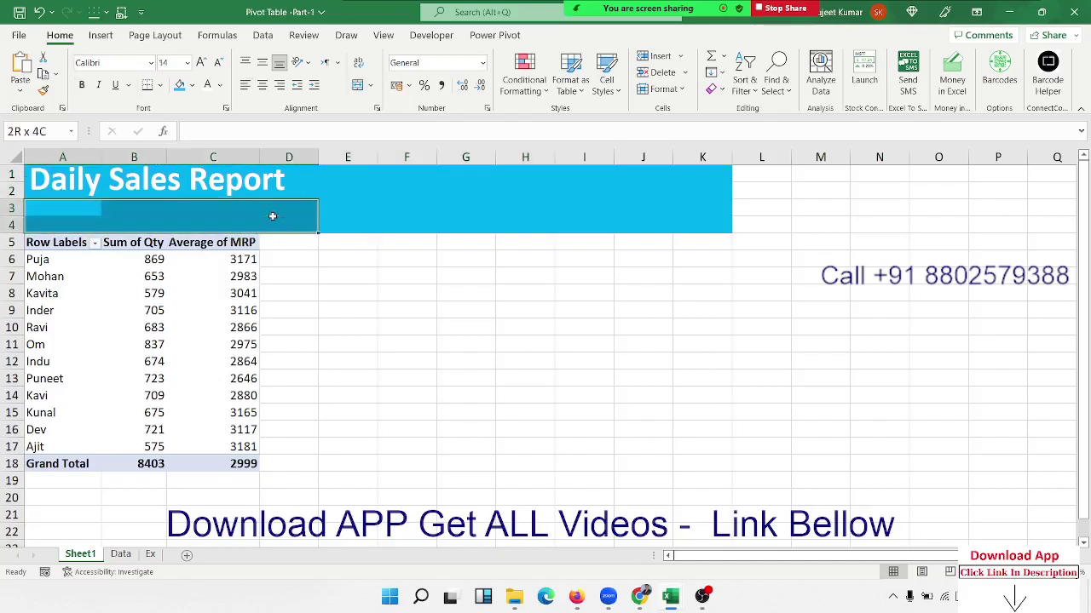
Merge A3:D4 and enter the subtitle 'IPT Excel School'.
{"action": "left_click", "coordinate": [358, 85]}
{"action": "key", "text": "shift+F10"}
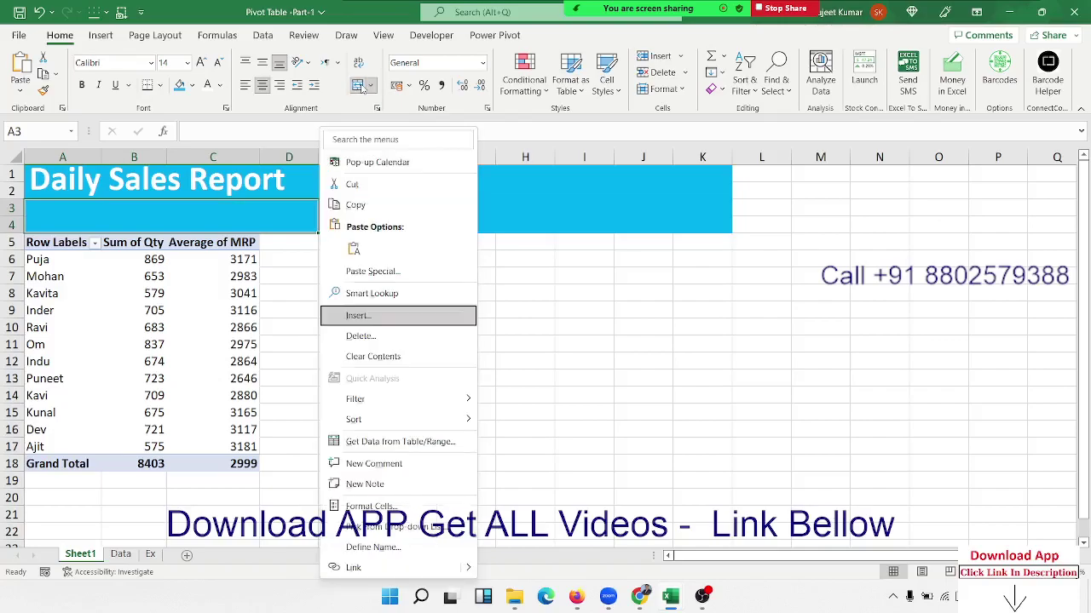
{"action": "key", "text": "Escape"}
{"action": "type", "text": "I"}
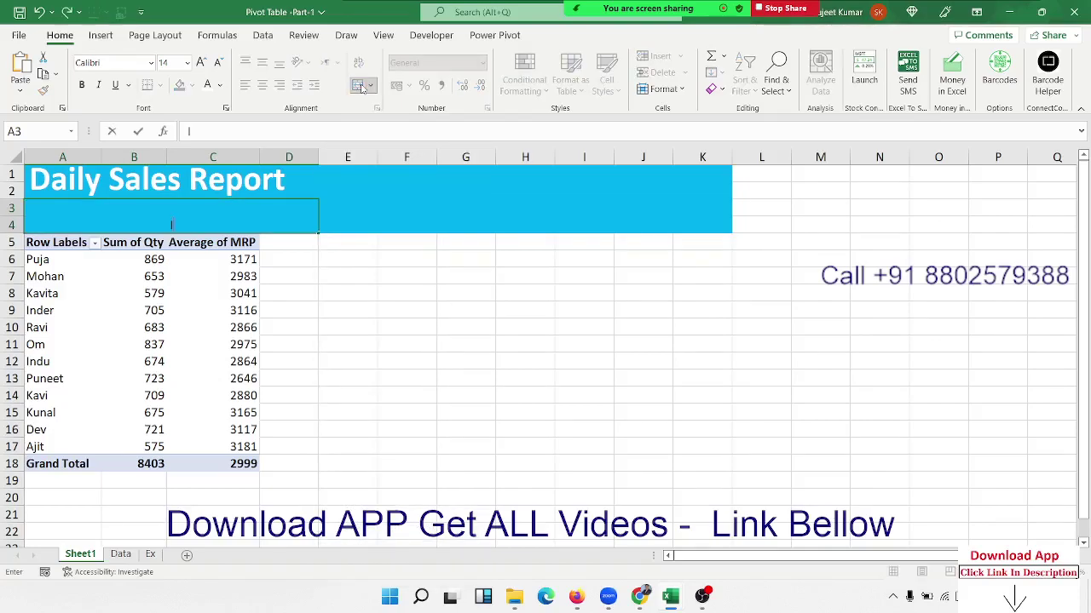
{"action": "type", "text": "PT Exce"}
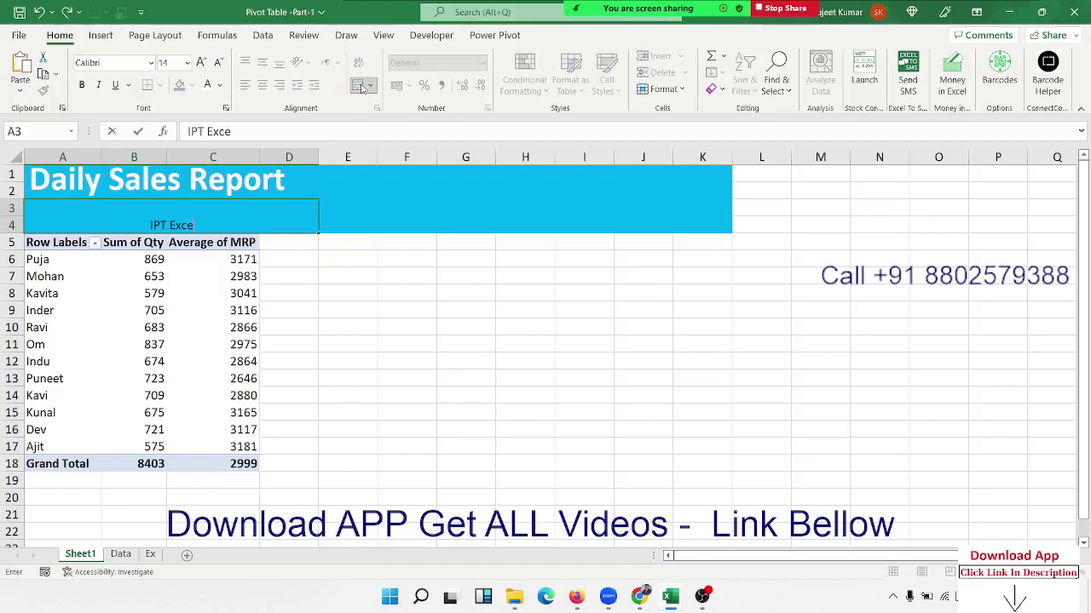
{"action": "type", "text": "l A"}
{"action": "key", "text": "BackSpace"}
{"action": "type", "text": "Scho"}
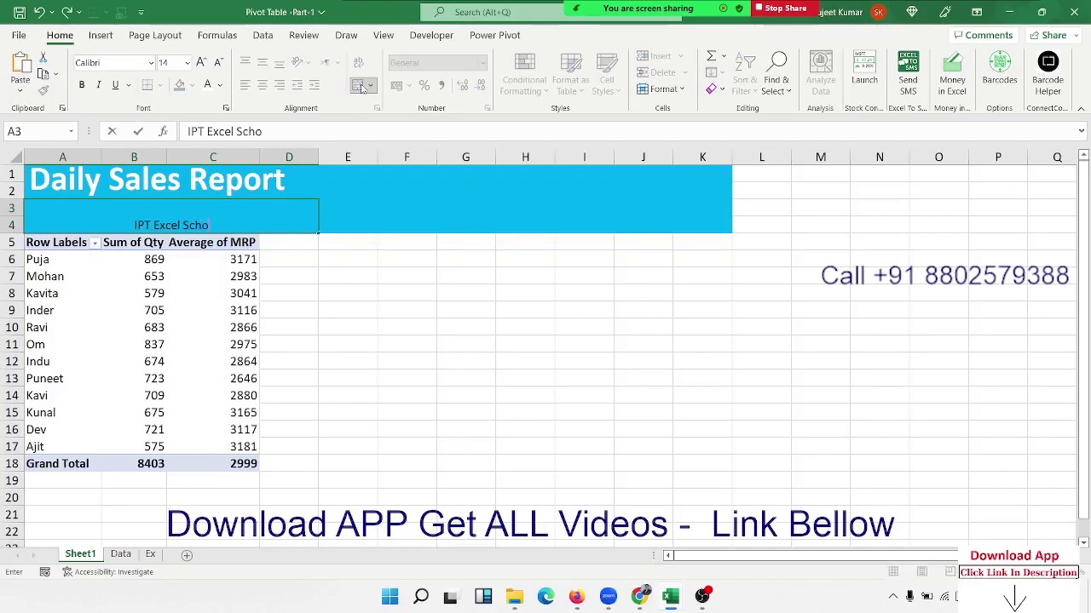
{"action": "type", "text": "ol"}
{"action": "key", "text": "Return"}
{"action": "key", "text": "Up"}
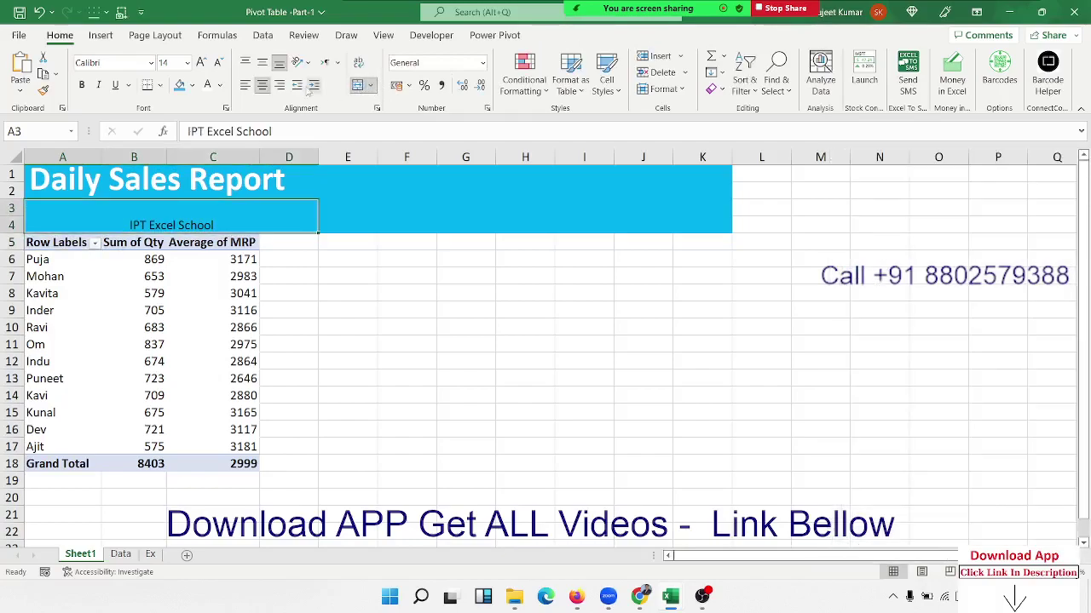
Format the subtitle middle- and left-aligned, 22-point, in white font.
{"action": "left_click", "coordinate": [263, 65]}
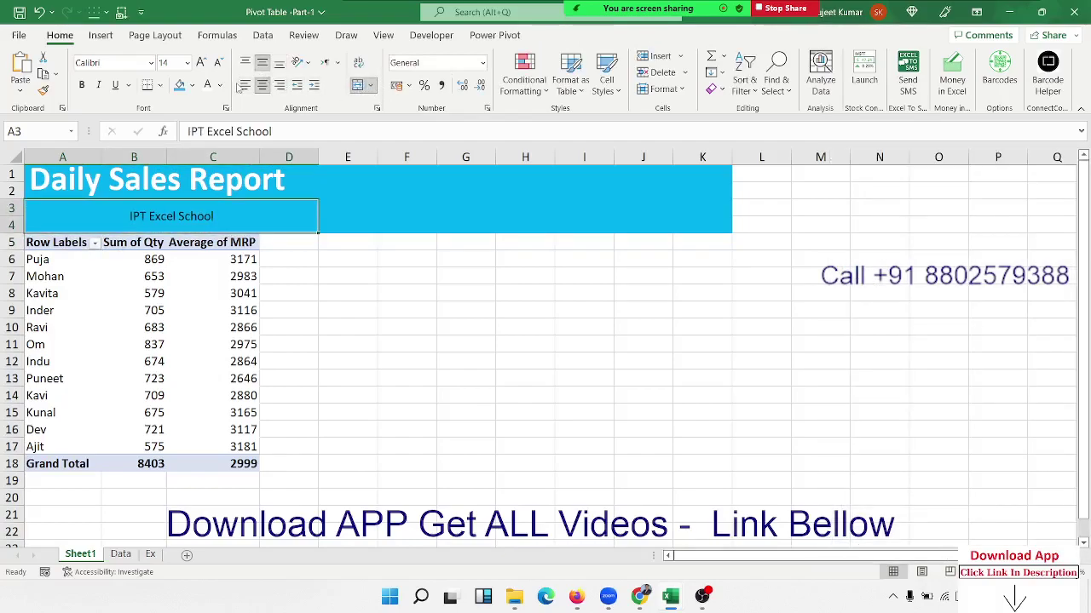
{"action": "left_click", "coordinate": [245, 86]}
{"action": "left_click", "coordinate": [201, 63]}
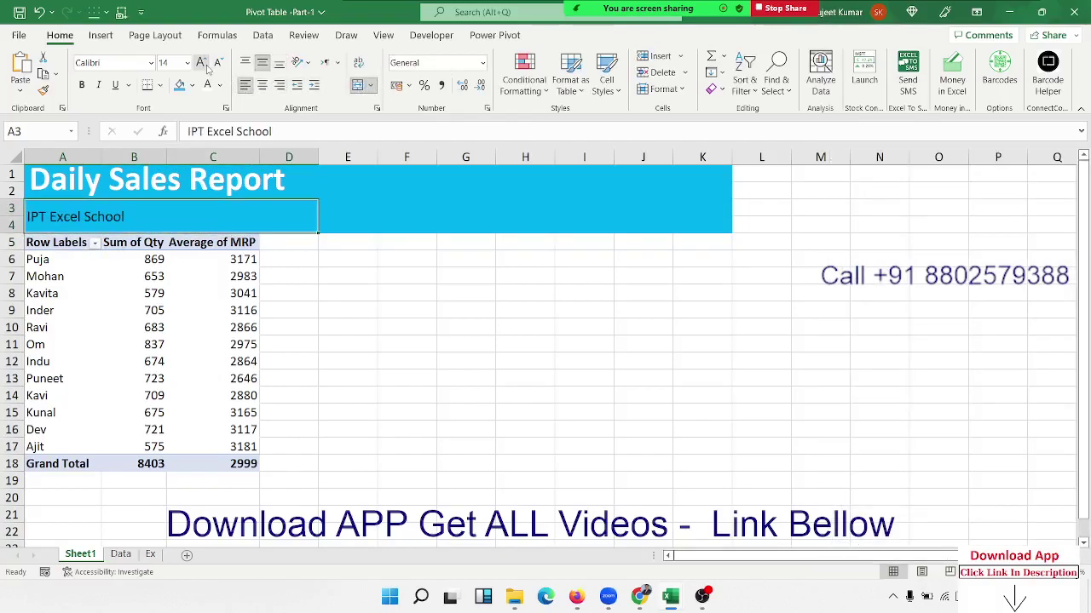
{"action": "left_click", "coordinate": [201, 62]}
{"action": "left_click", "coordinate": [206, 68]}
{"action": "left_click", "coordinate": [206, 67]}
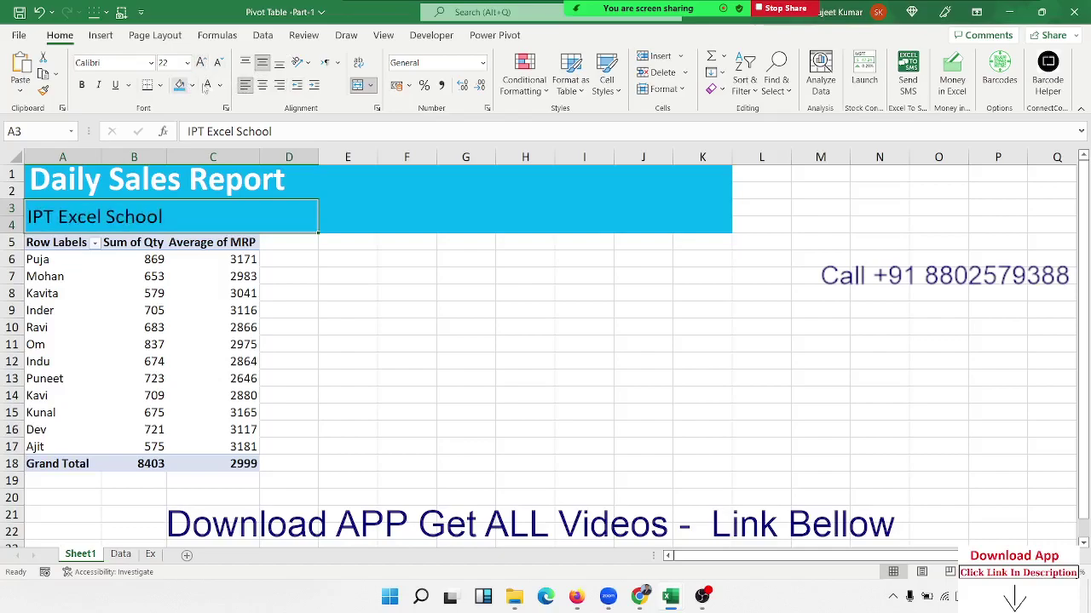
{"action": "left_click", "coordinate": [207, 84]}
Merge H3:J4 and enter the label 'JAN -2022 to Tilled Date'.
{"action": "left_click_drag", "start_coordinate": [496, 217], "coordinate": [666, 207]}
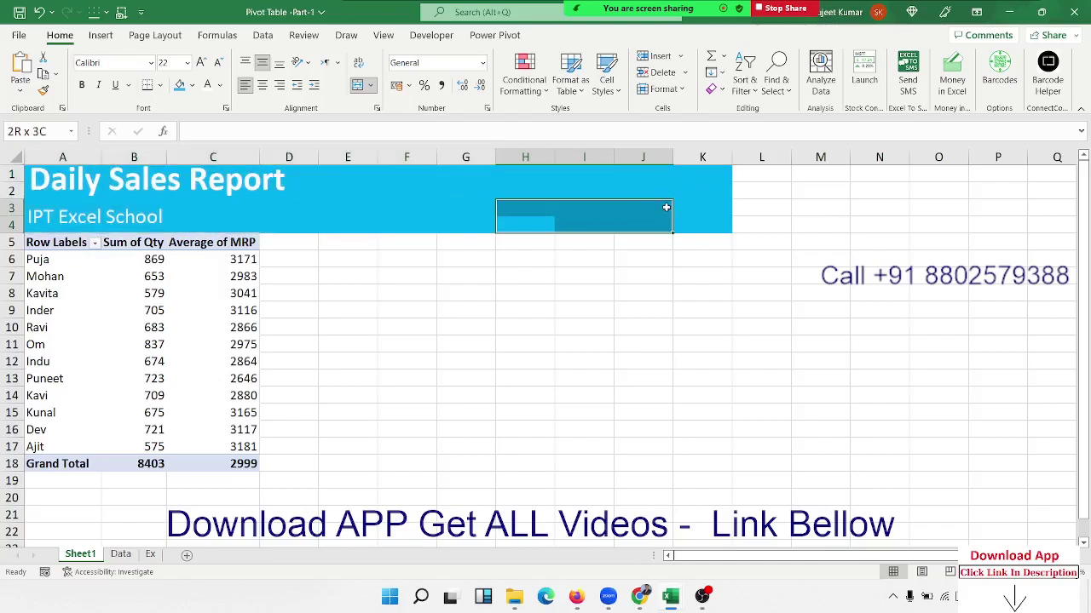
{"action": "left_click", "coordinate": [358, 85]}
{"action": "type", "text": "20"}
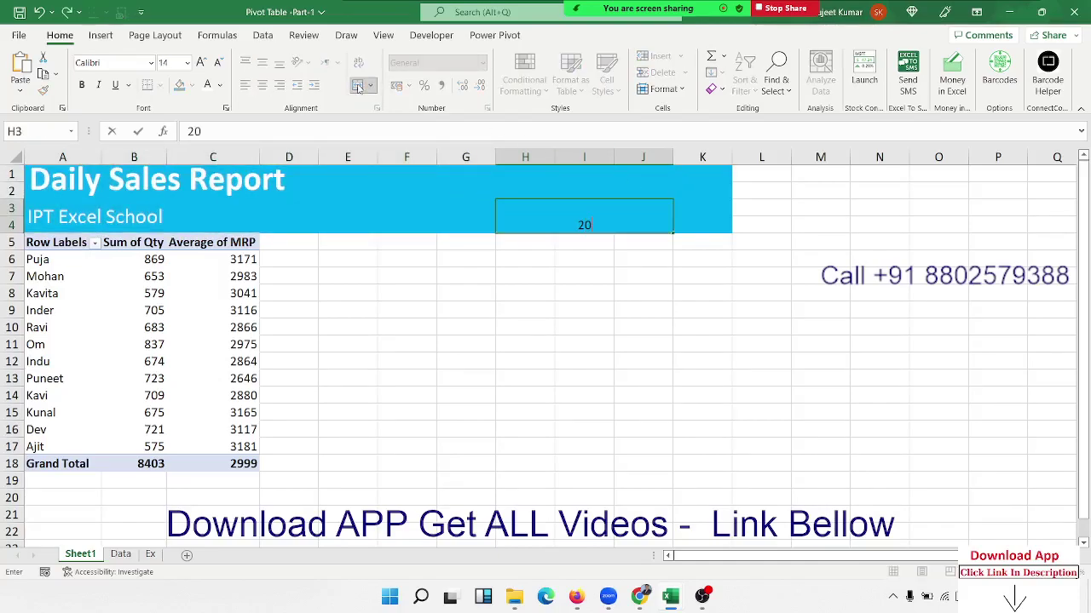
{"action": "type", "text": "22"}
{"action": "key", "text": "BackSpace"}
{"action": "key", "text": "BackSpace"}
{"action": "key", "text": "BackSpace"}
{"action": "key", "text": "BackSpace"}
{"action": "type", "text": "JAN"}
{"action": "type", "text": " -2022 to"}
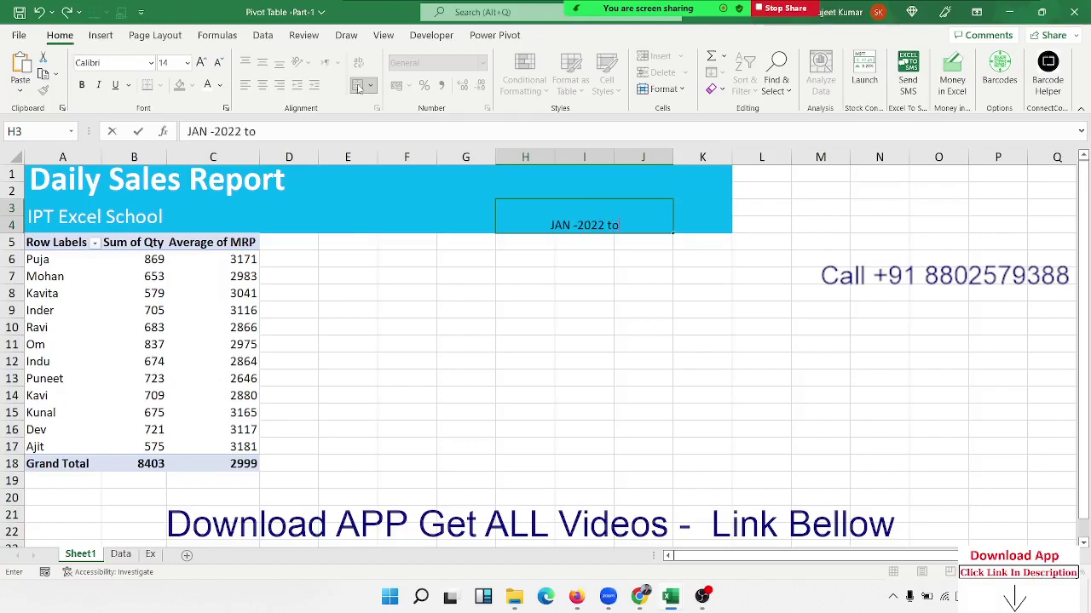
{"action": "type", "text": " Till"}
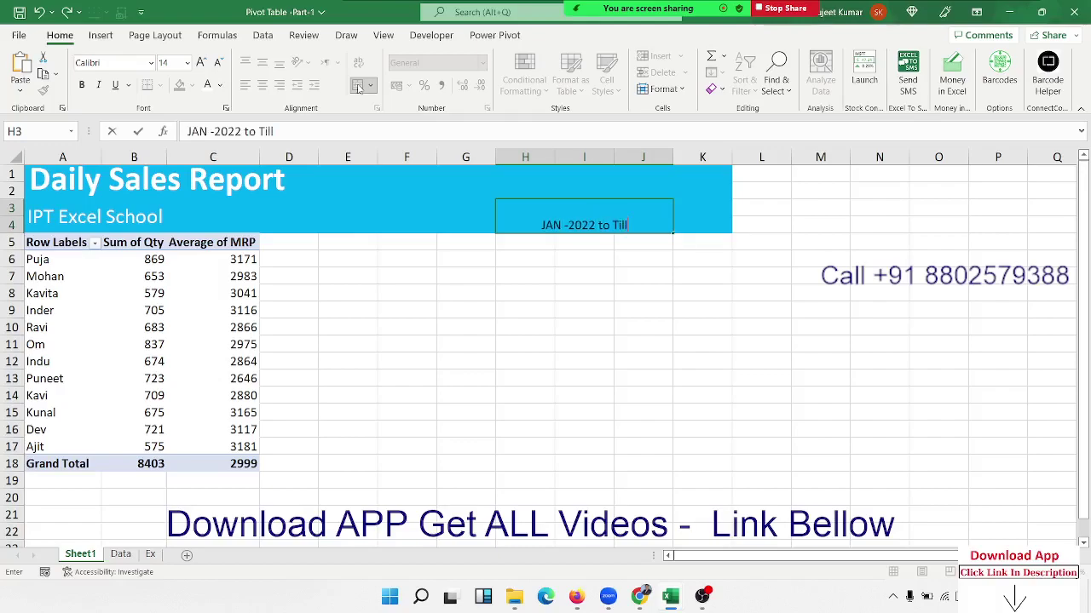
{"action": "type", "text": "rd"}
{"action": "key", "text": "BackSpace"}
{"action": "key", "text": "BackSpace"}
{"action": "type", "text": "ed Da"}
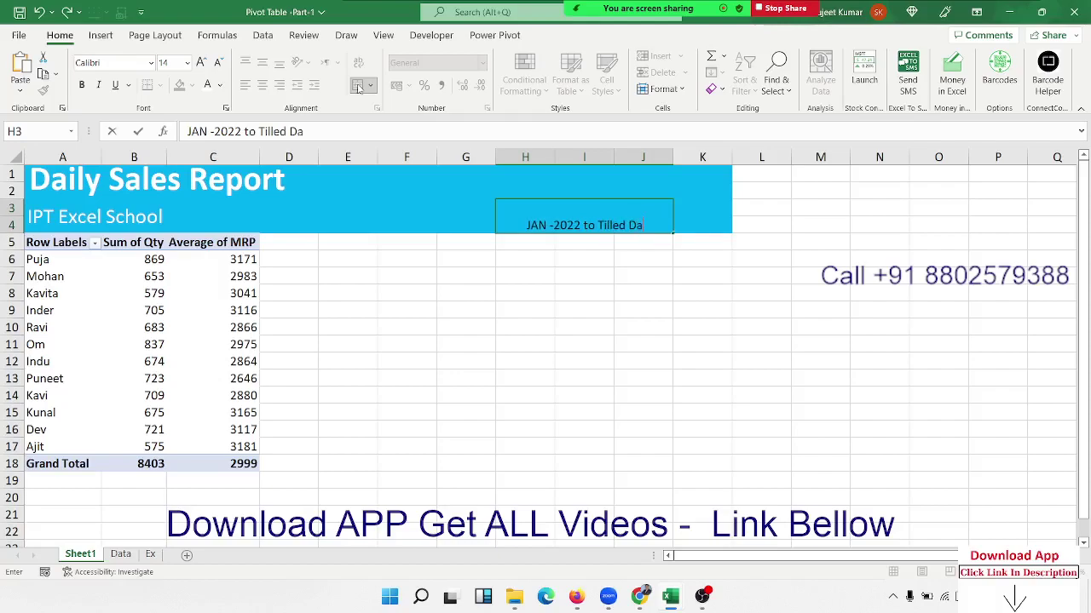
{"action": "type", "text": "te"}
{"action": "key", "text": "Return"}
{"action": "type", "text": "\\"}
{"action": "key", "text": "Escape"}
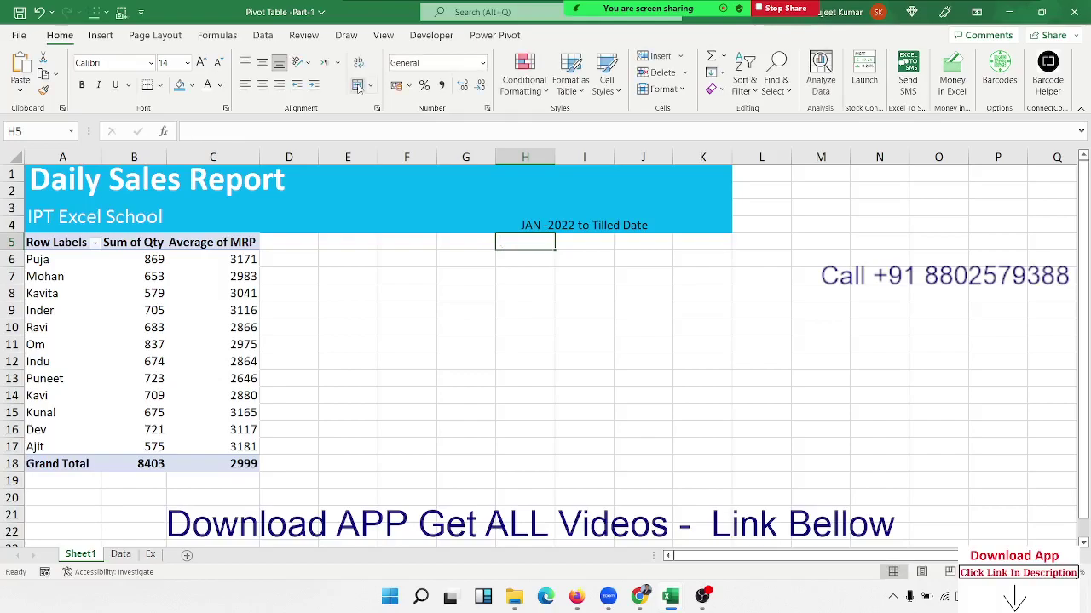
Make the date label white, 18-point and vertically centred.
{"action": "left_click", "coordinate": [357, 85]}
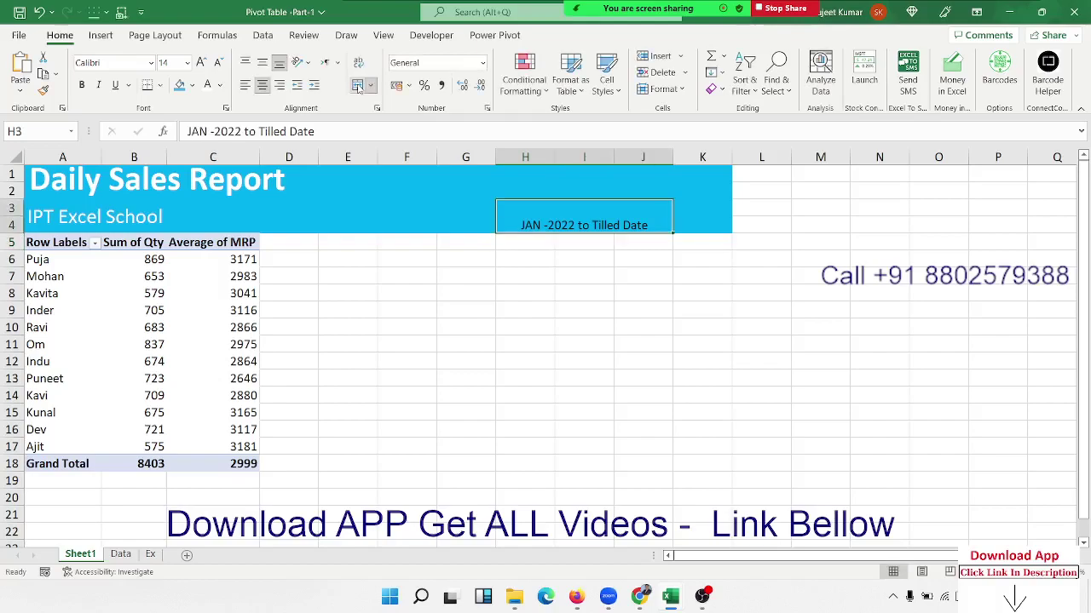
{"action": "left_click", "coordinate": [207, 86]}
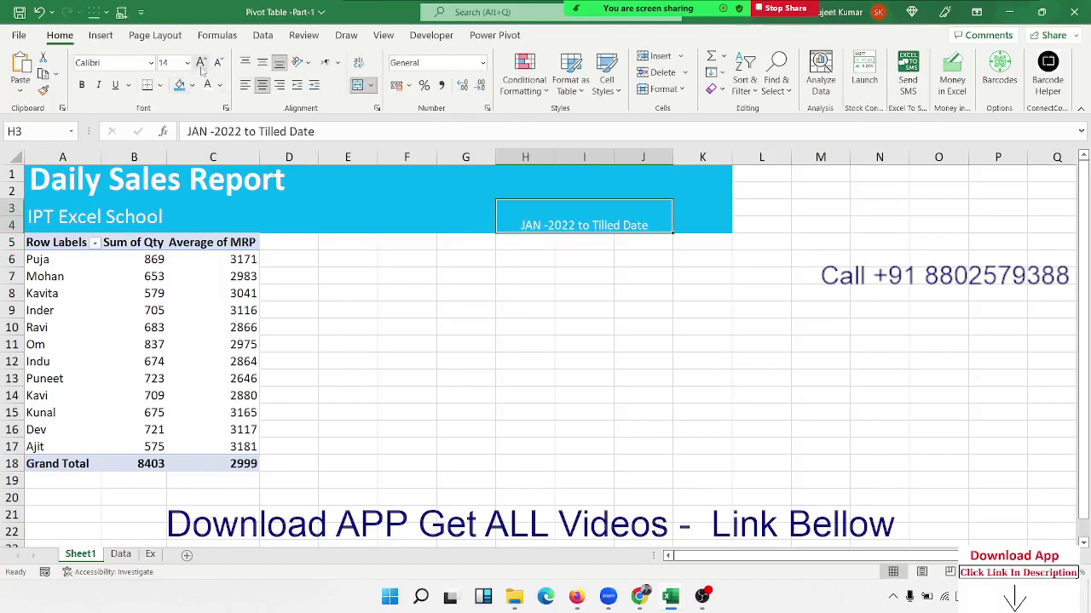
{"action": "left_click", "coordinate": [202, 63]}
{"action": "left_click", "coordinate": [202, 63]}
{"action": "left_click", "coordinate": [217, 65]}
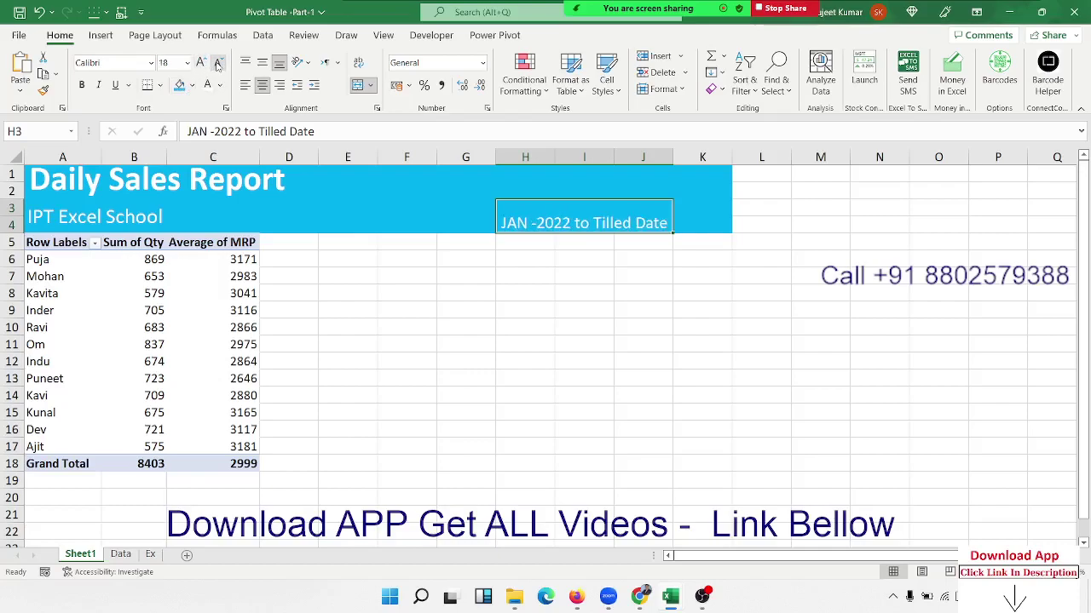
{"action": "left_click", "coordinate": [261, 62]}
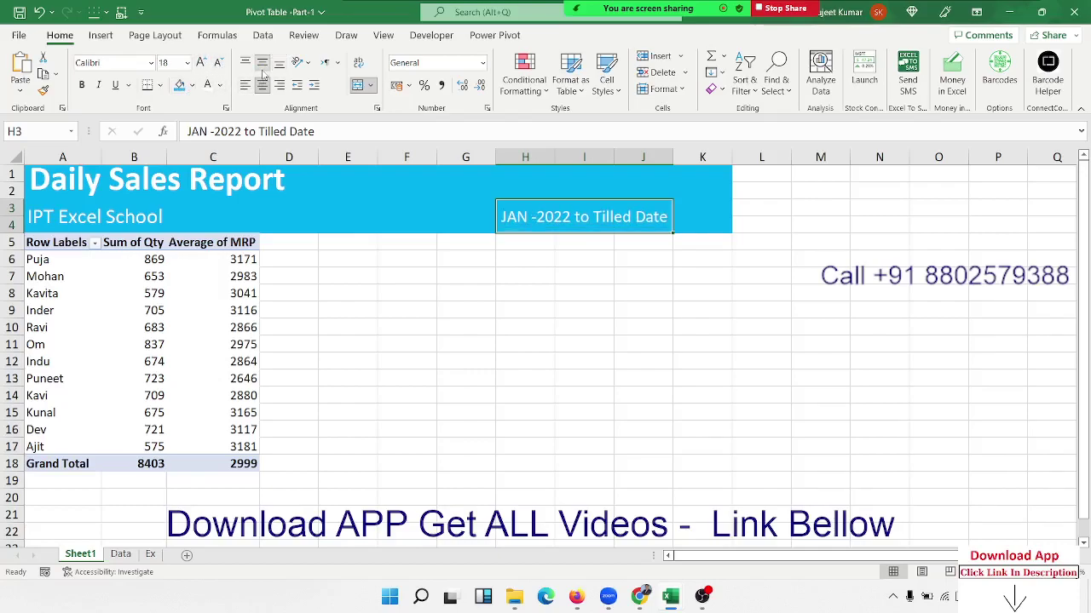
{"action": "left_click", "coordinate": [443, 276]}
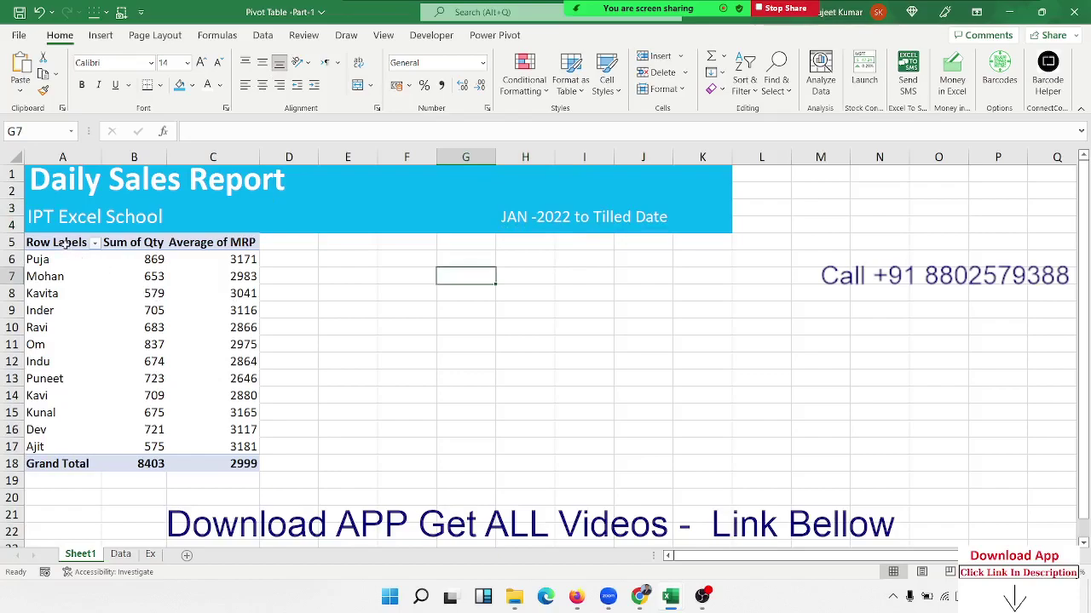
Insert a short blank row 5 above the pivot table.
{"action": "left_click", "coordinate": [14, 242]}
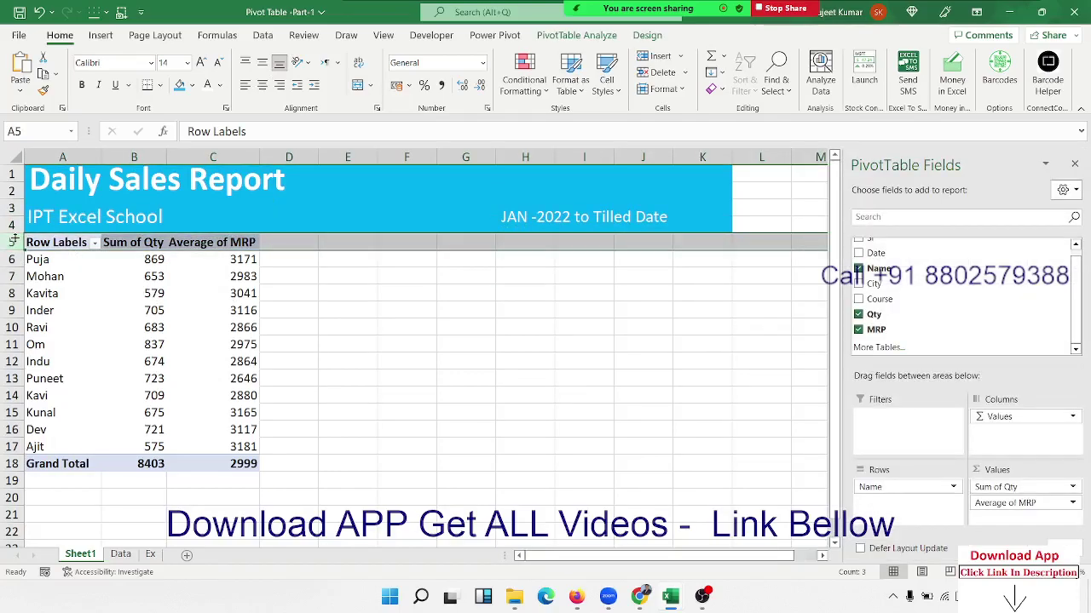
{"action": "key", "text": "ctrl+shift+plus"}
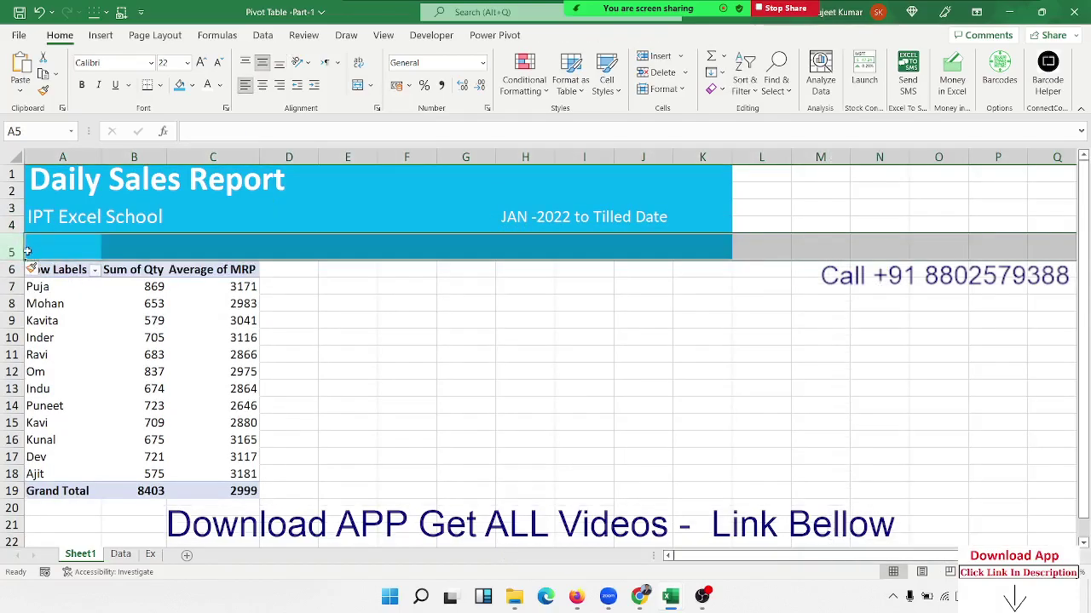
{"action": "left_click_drag", "start_coordinate": [14, 259], "coordinate": [16, 248]}
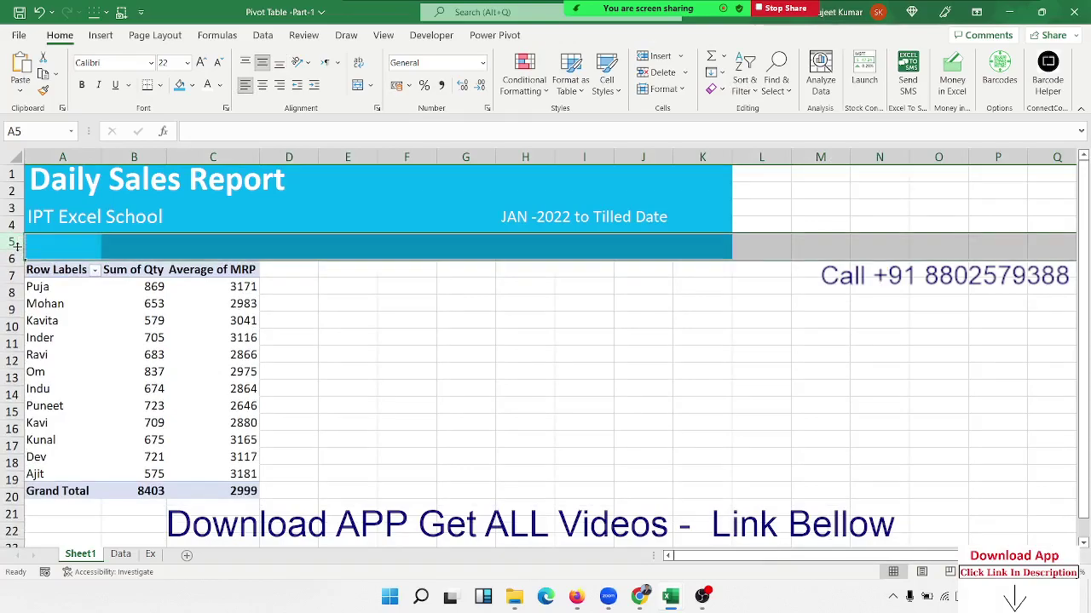
{"action": "left_click", "coordinate": [70, 324]}
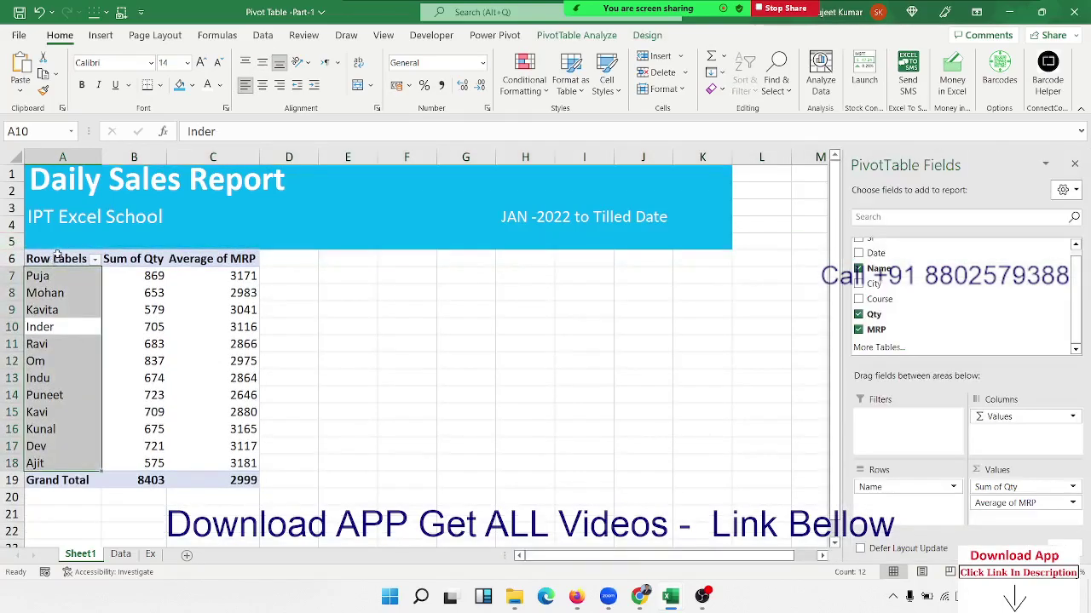
Rename the pivot headers to Name, Total Sales and MRP per Pic, then select the table.
{"action": "left_click", "coordinate": [57, 256]}
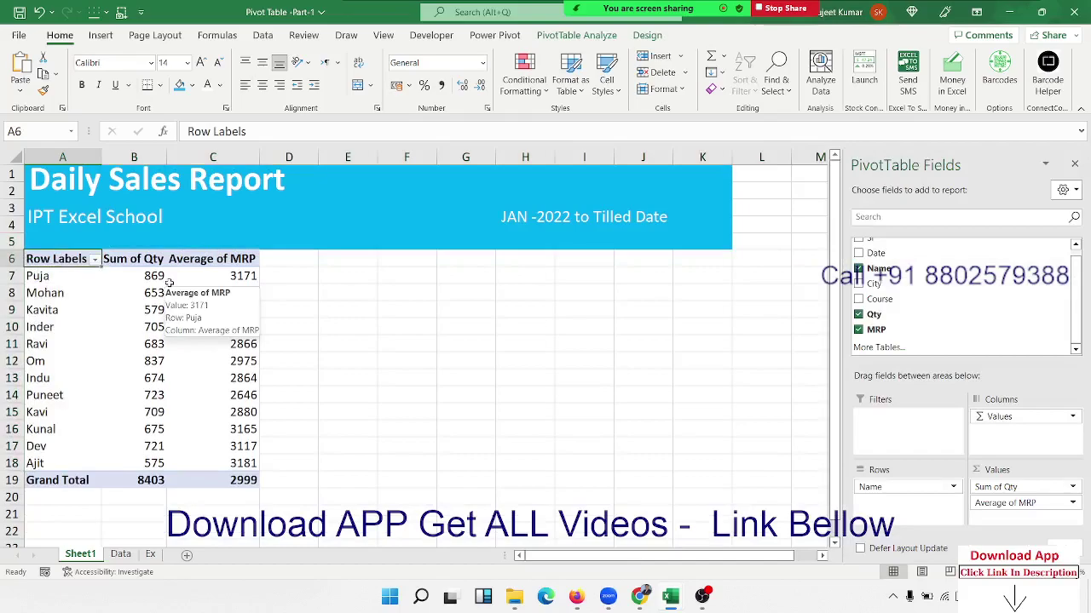
{"action": "type", "text": "Name"}
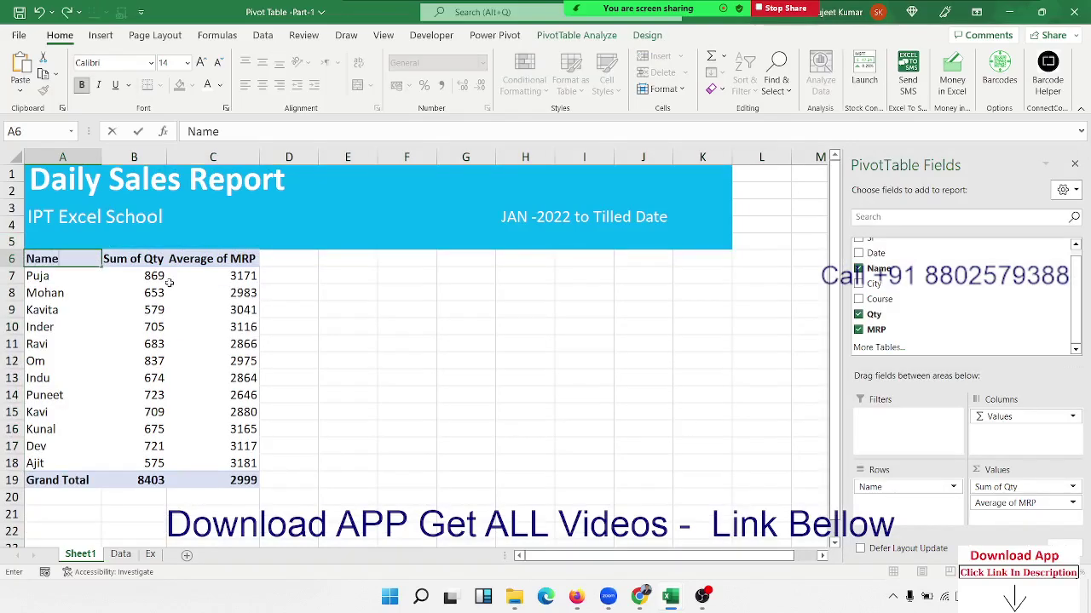
{"action": "key", "text": "Tab"}
{"action": "type", "text": "Tot"}
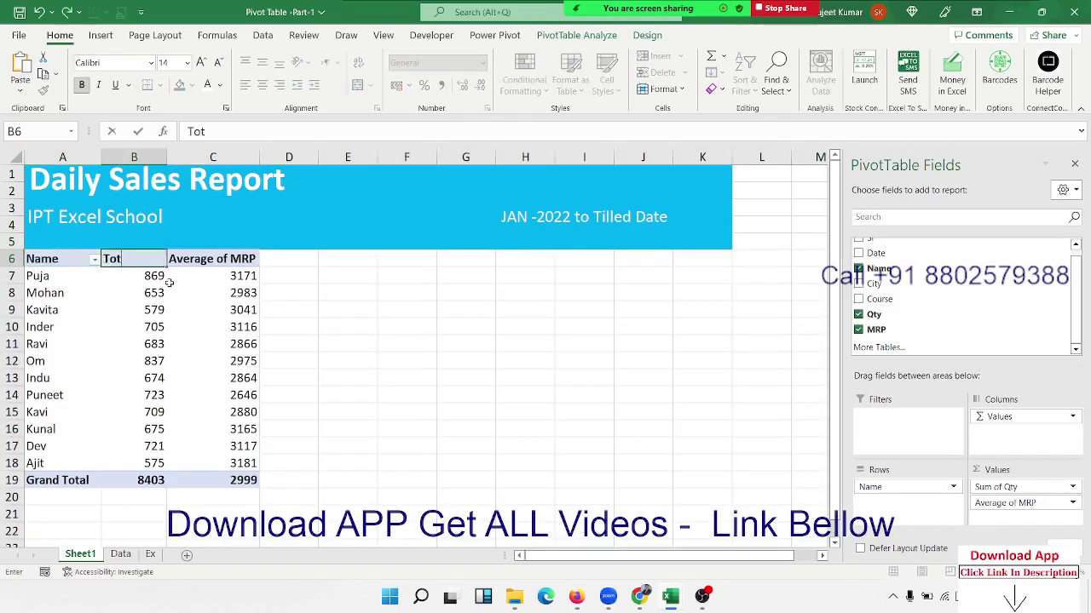
{"action": "type", "text": "al"}
{"action": "type", "text": " Suales"}
{"action": "key", "text": "Tab"}
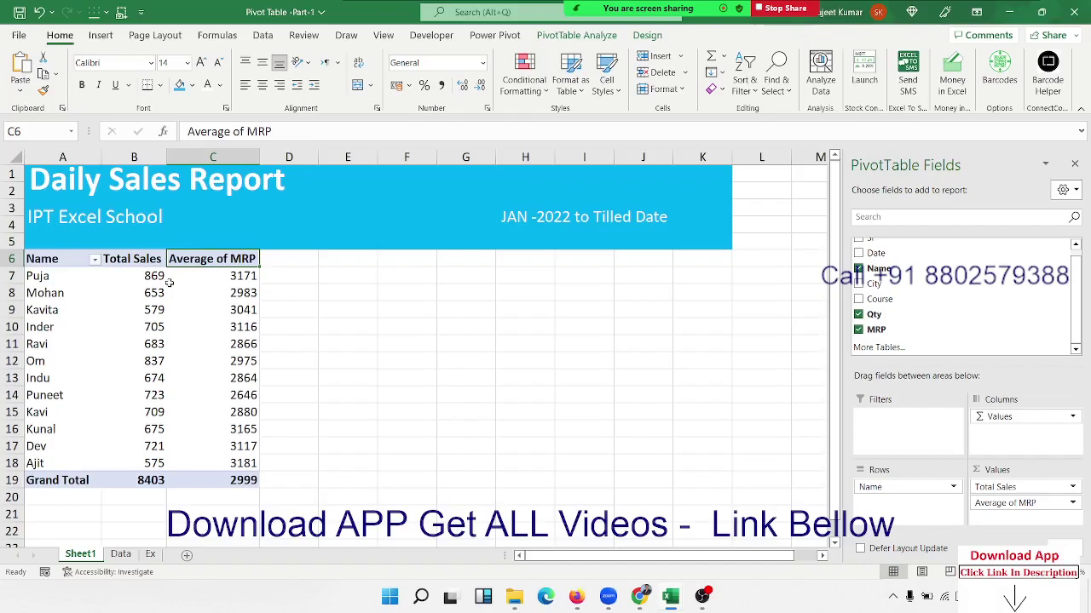
{"action": "key", "text": "BackSpace"}
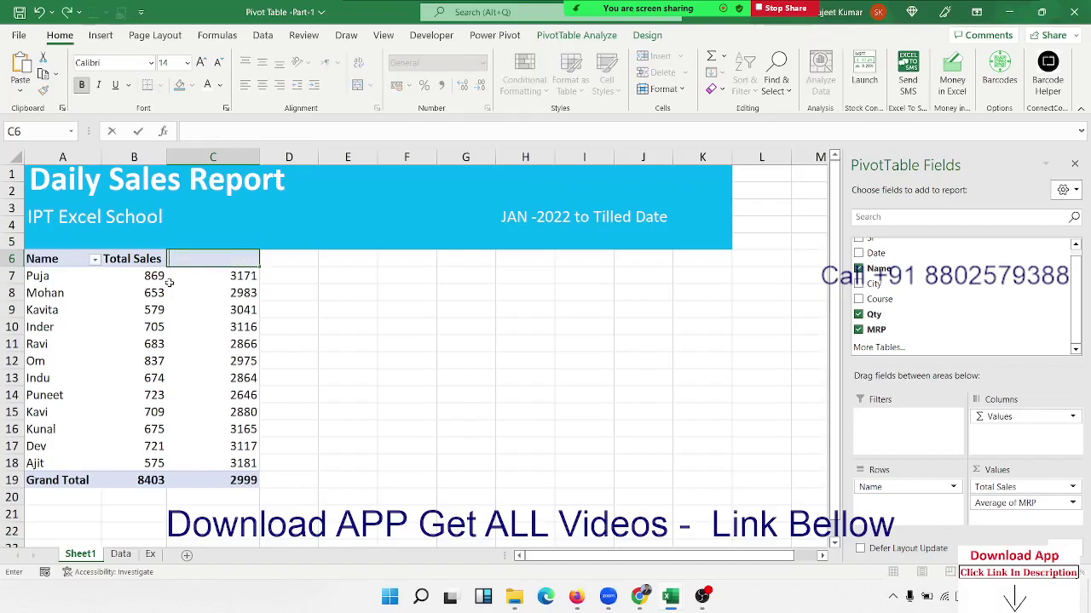
{"action": "type", "text": "MRP"}
{"action": "type", "text": " per"}
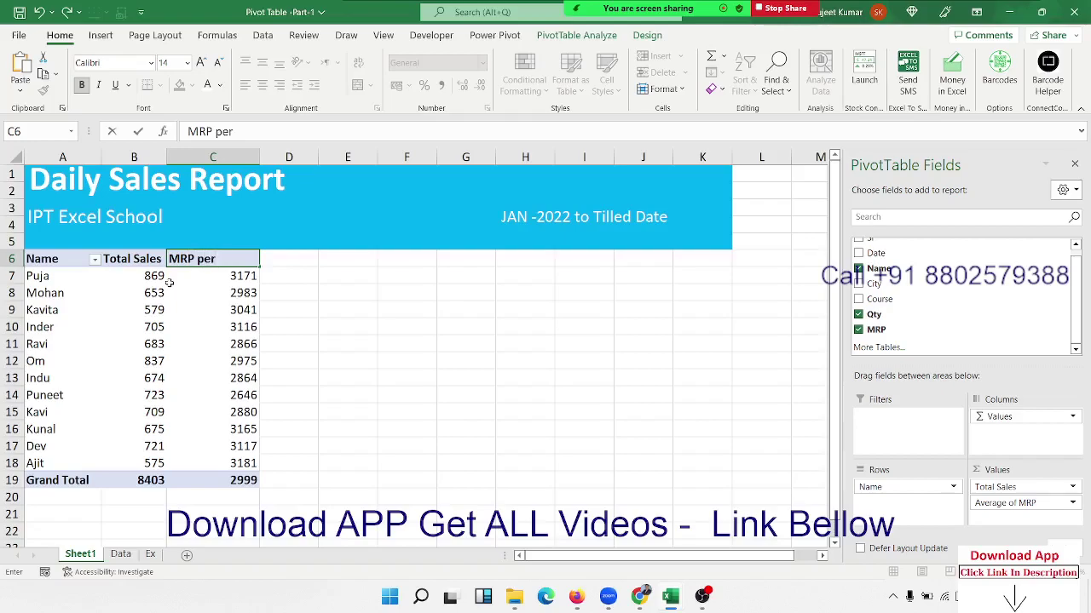
{"action": "type", "text": " Pic"}
{"action": "key", "text": "Return"}
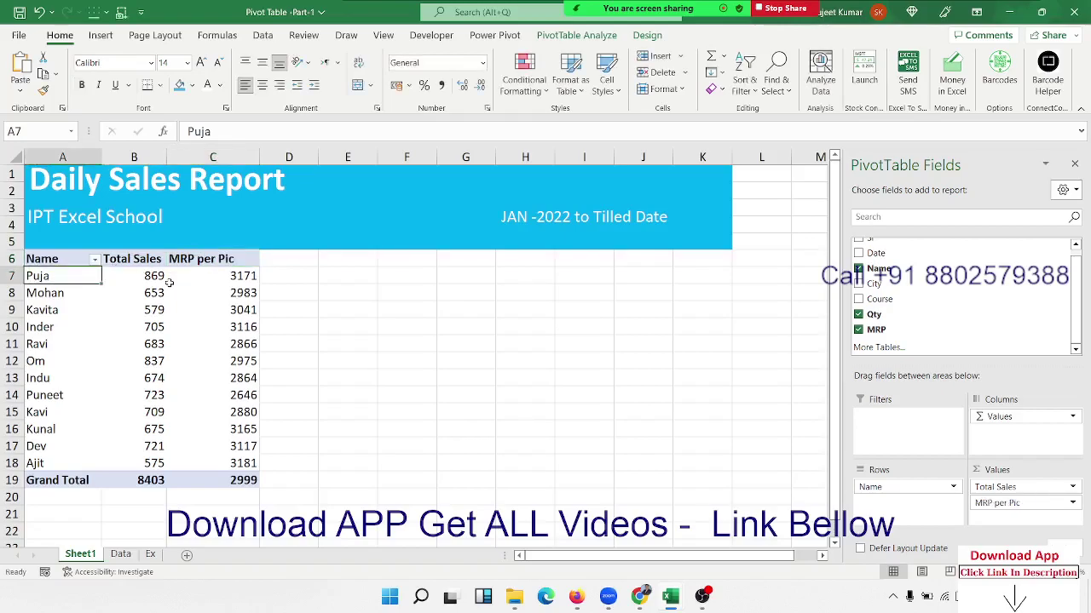
{"action": "key", "text": "Up"}
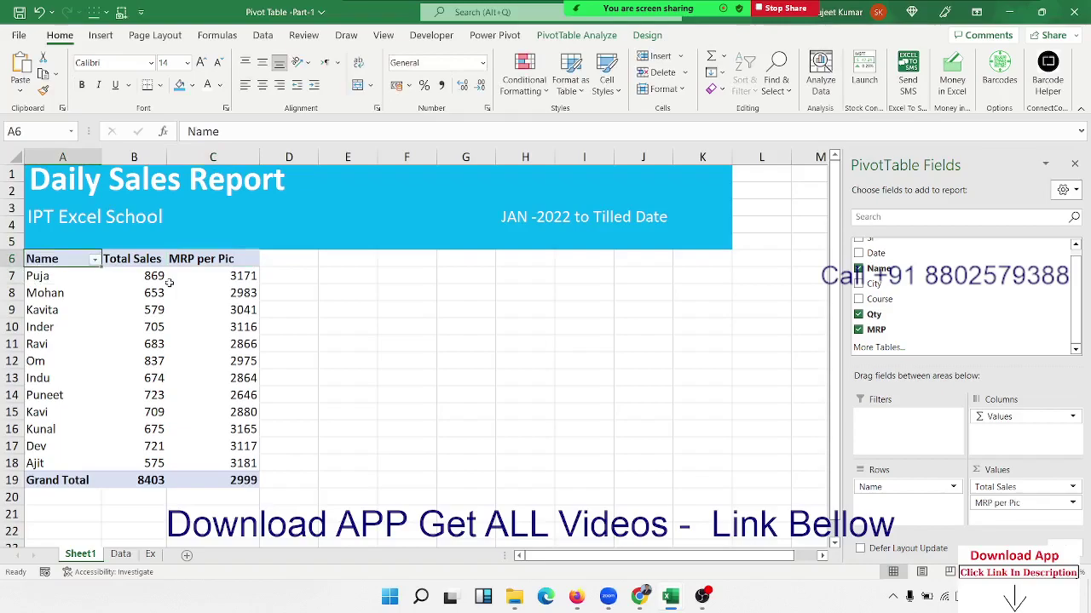
{"action": "key", "text": "shift+Right"}
{"action": "key", "text": "shift+Right"}
{"action": "key", "text": "ctrl+shift+Down"}
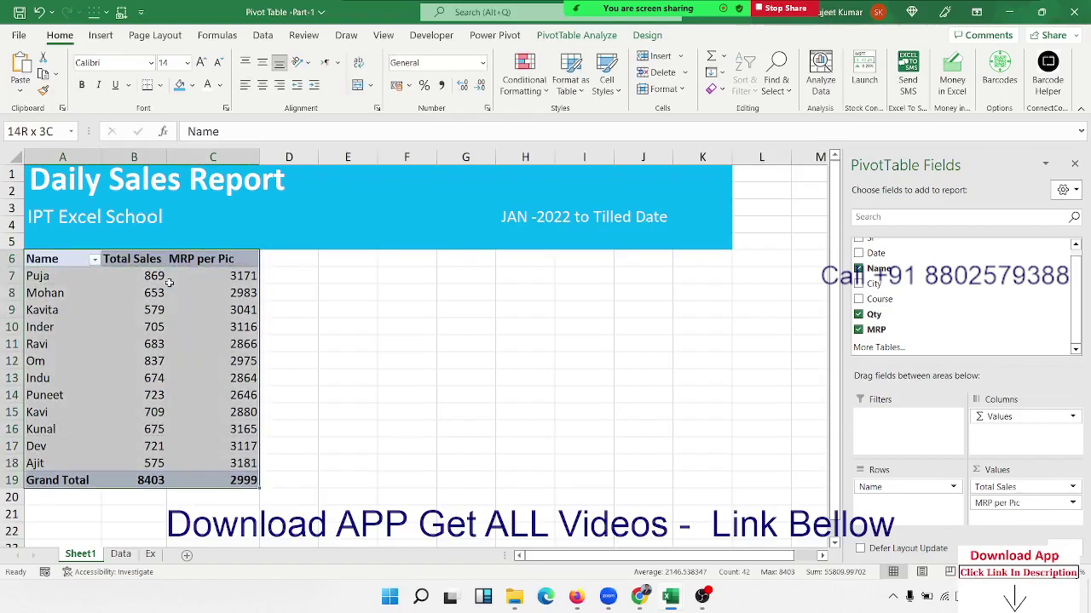
Give every cell in the A6:C19 pivot table borders and center its contents.
{"action": "left_click", "coordinate": [159, 86]}
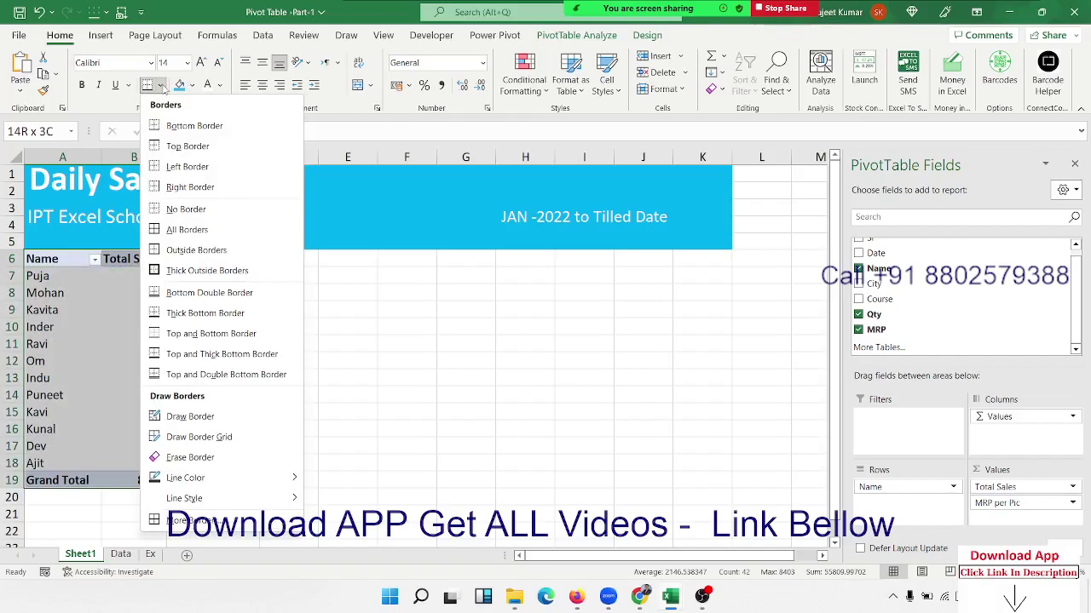
{"action": "left_click", "coordinate": [179, 232]}
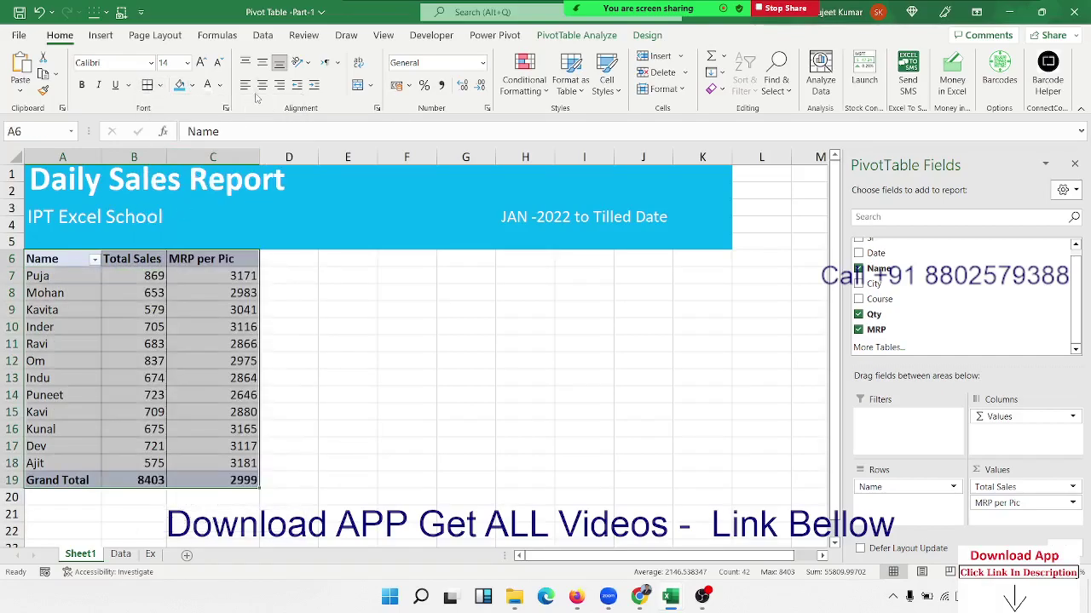
{"action": "left_click", "coordinate": [262, 87]}
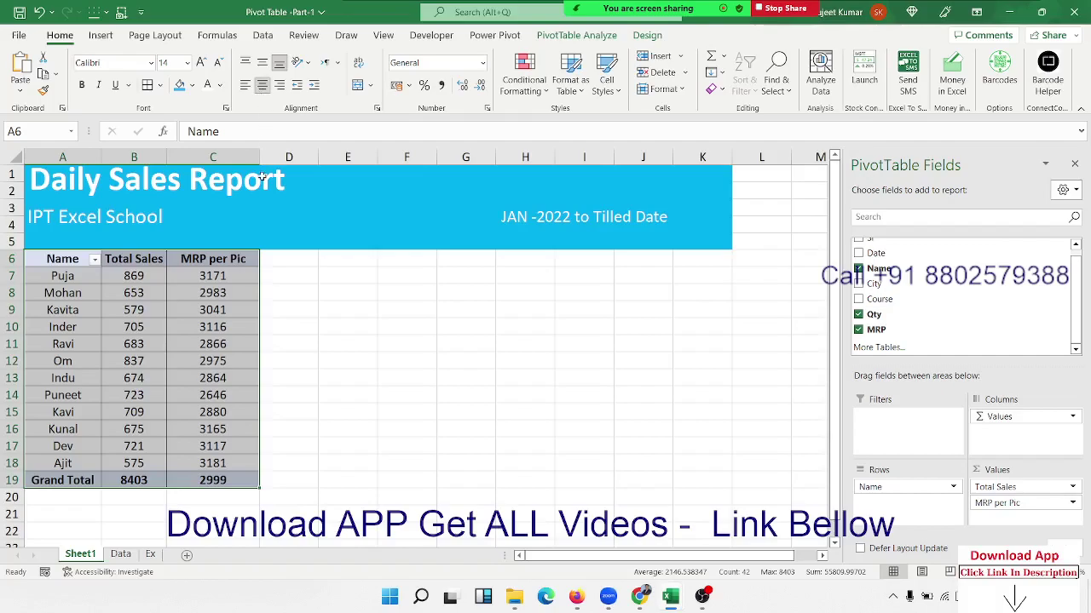
{"action": "mouse_move", "coordinate": [250, 276]}
{"action": "scroll", "coordinate": [30, 492], "scroll_direction": "down", "scroll_amount": 3}
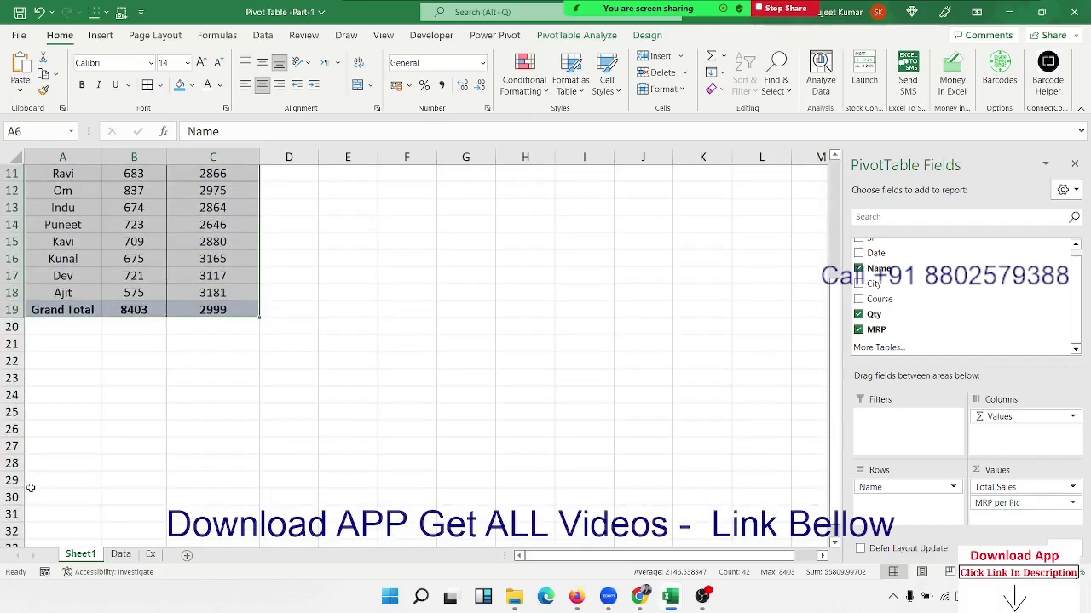
{"action": "scroll", "coordinate": [29, 487], "scroll_direction": "up", "scroll_amount": 3}
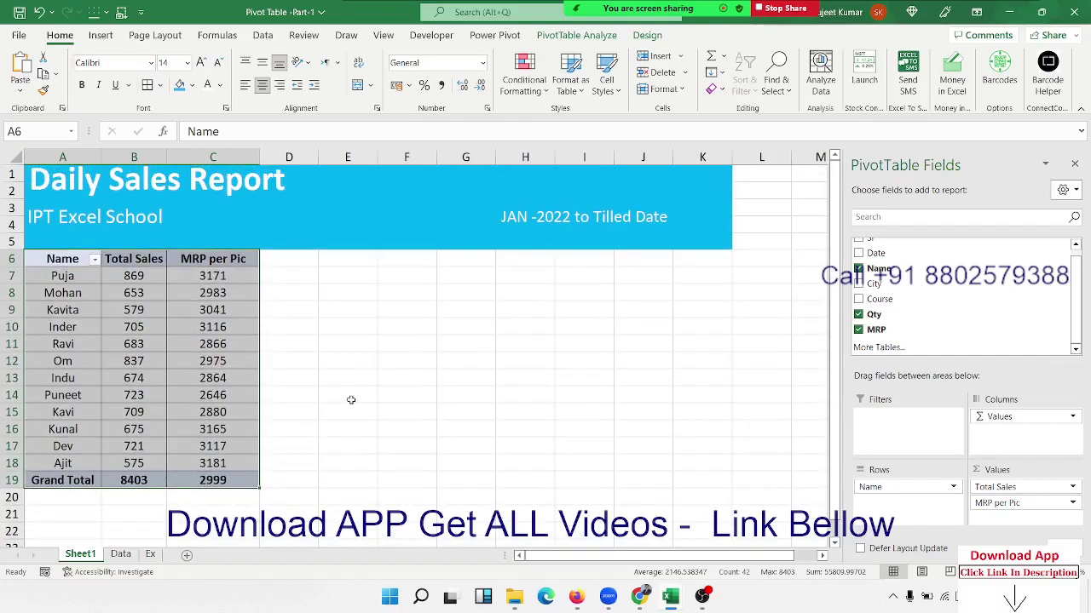
{"action": "left_click", "coordinate": [357, 399]}
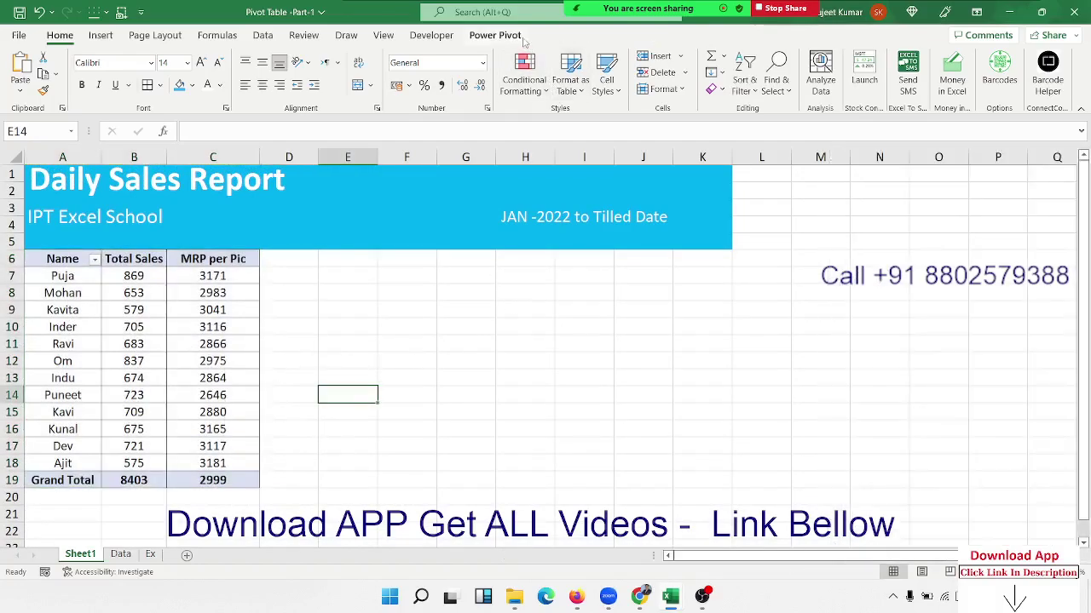
Apply Pivot Style Medium 15 from the PivotTable Styles gallery to the pivot table.
{"action": "left_click", "coordinate": [217, 358]}
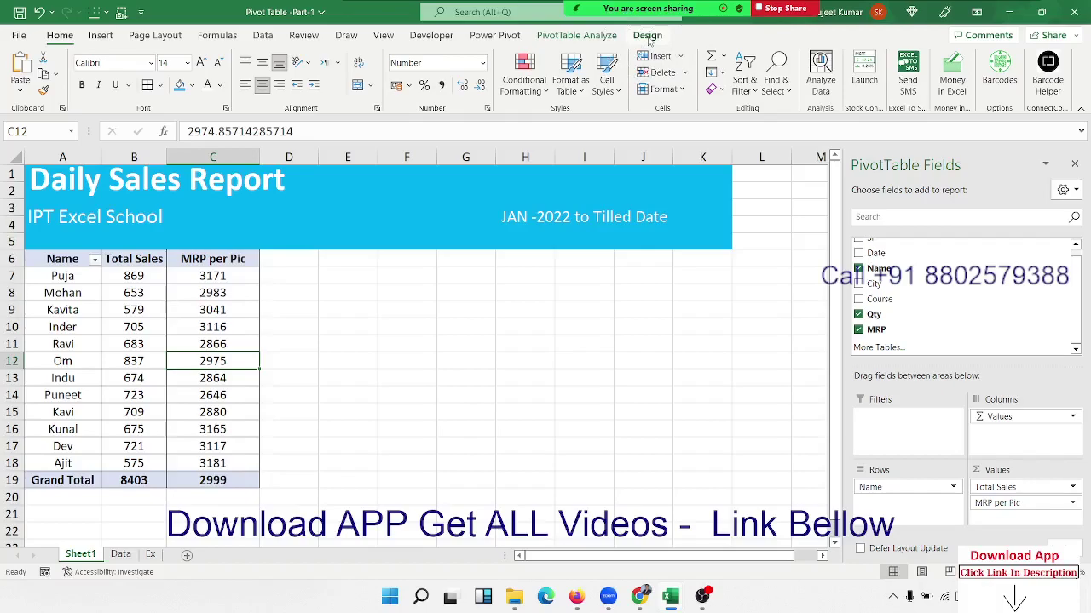
{"action": "left_click", "coordinate": [648, 36]}
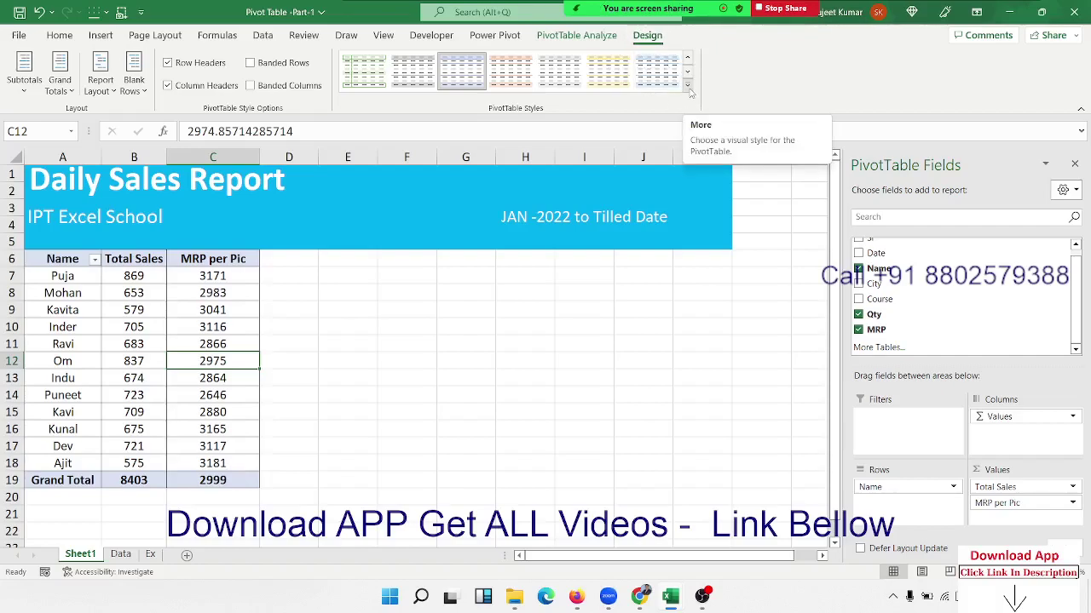
{"action": "left_click", "coordinate": [689, 89]}
{"action": "left_click_drag", "start_coordinate": [690, 94], "coordinate": [689, 213]}
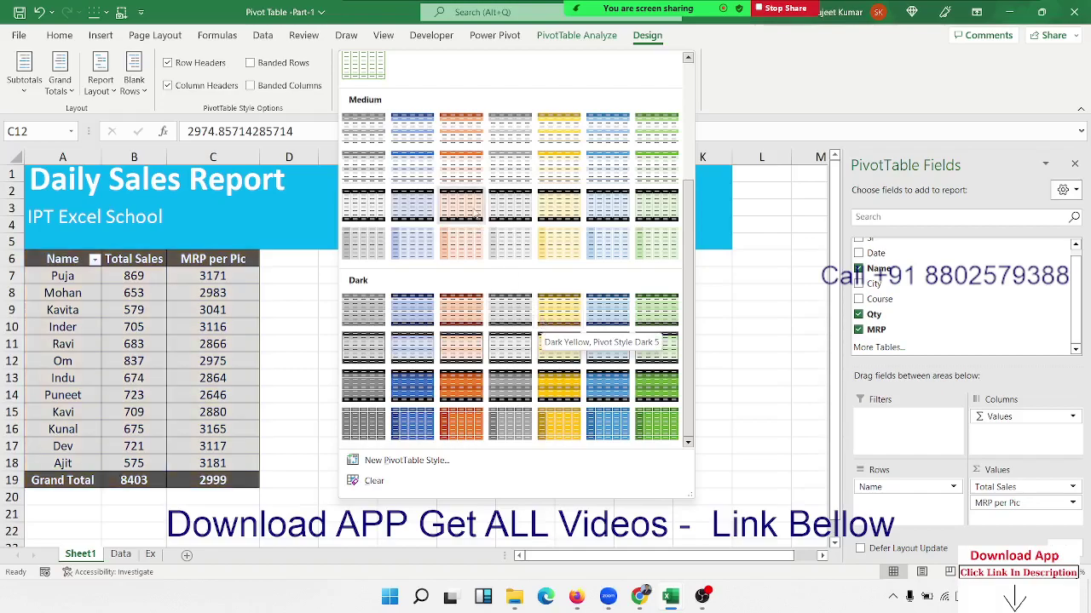
{"action": "left_click", "coordinate": [379, 209]}
{"action": "left_click", "coordinate": [383, 340]}
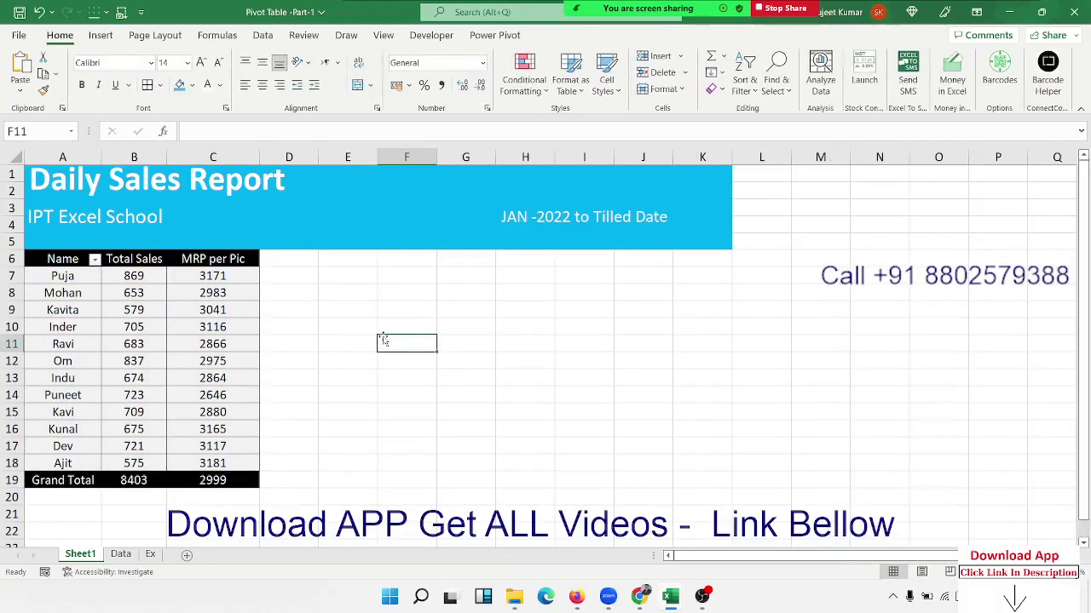
Insert a Stacked Area – Clustered Column combo PivotChart and drag its corner to enlarge it.
{"action": "left_click", "coordinate": [188, 321]}
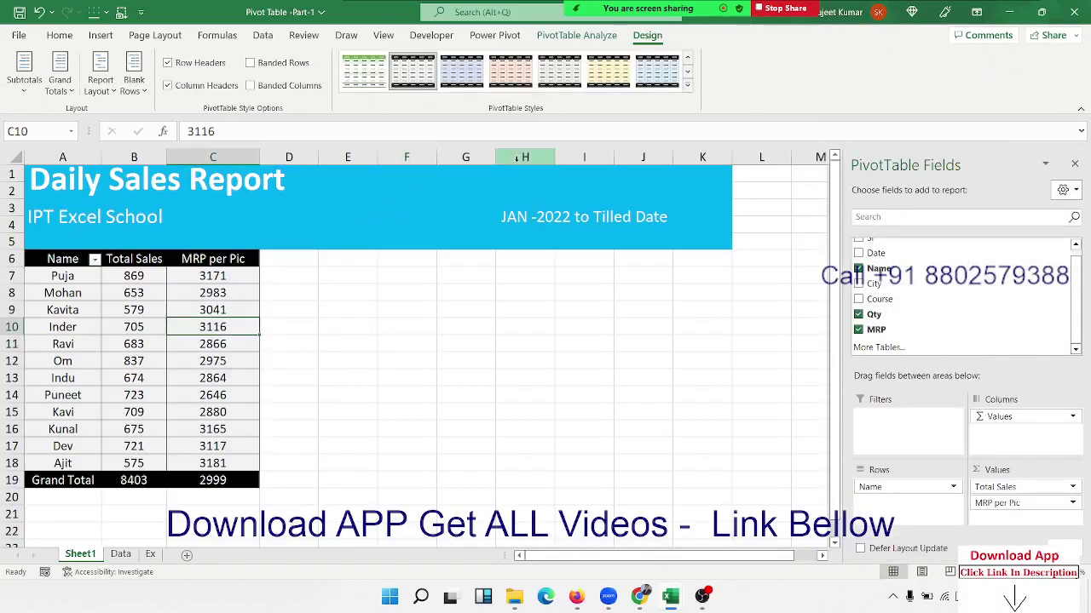
{"action": "left_click", "coordinate": [576, 35]}
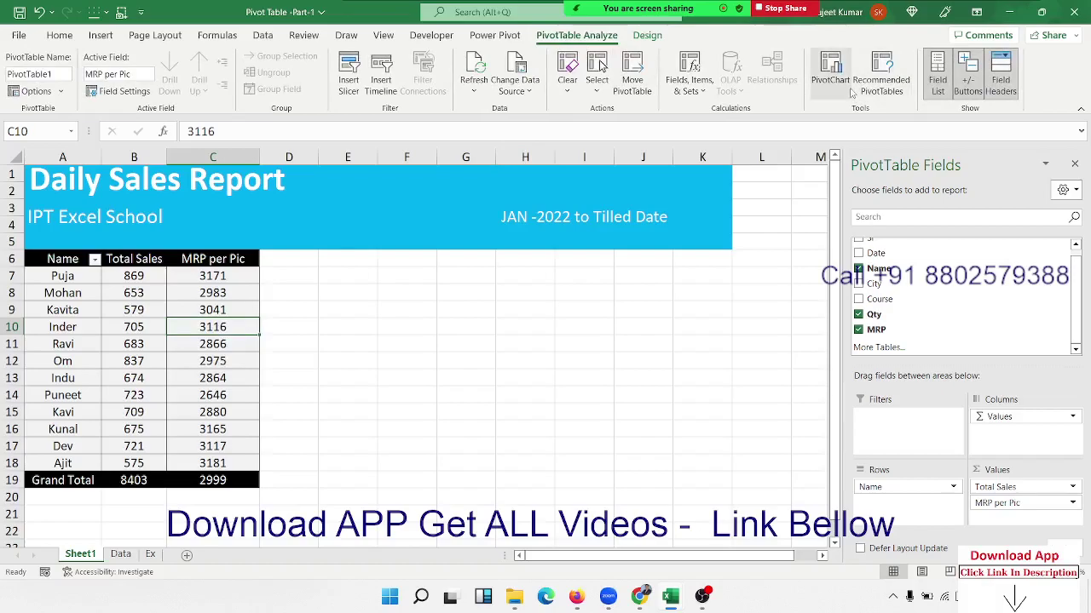
{"action": "left_click", "coordinate": [848, 89]}
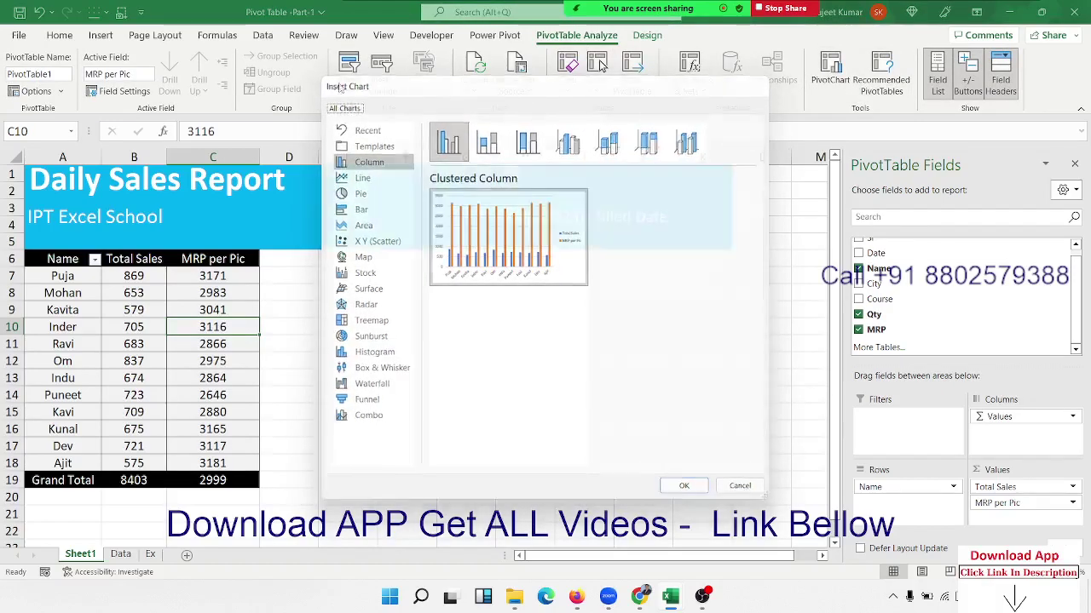
{"action": "left_click", "coordinate": [752, 85]}
{"action": "left_click", "coordinate": [100, 35]}
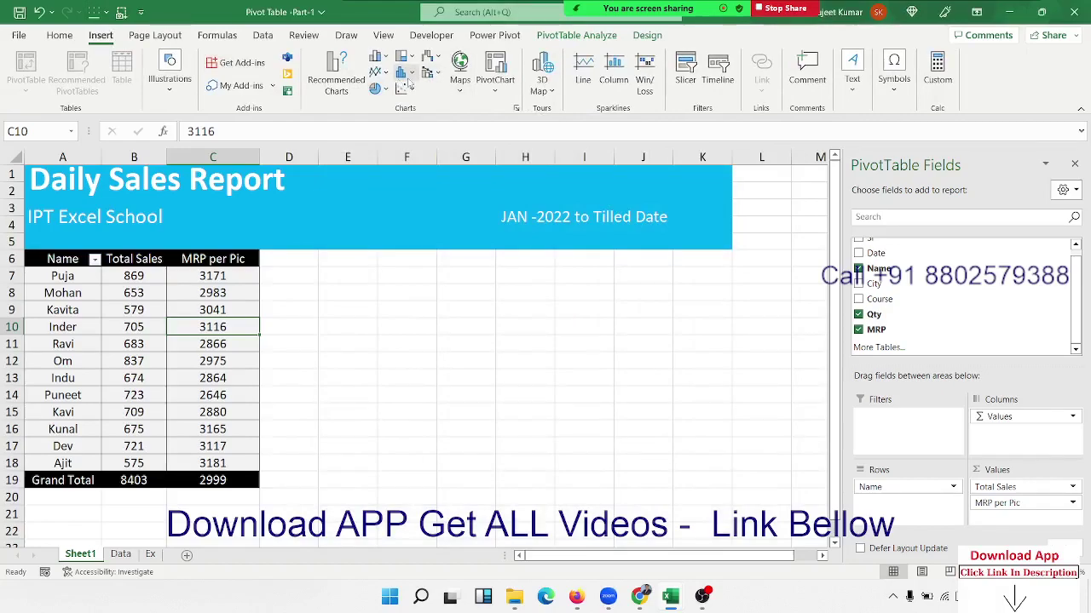
{"action": "left_click", "coordinate": [385, 60]}
{"action": "left_click", "coordinate": [385, 57]}
{"action": "left_click", "coordinate": [434, 77]}
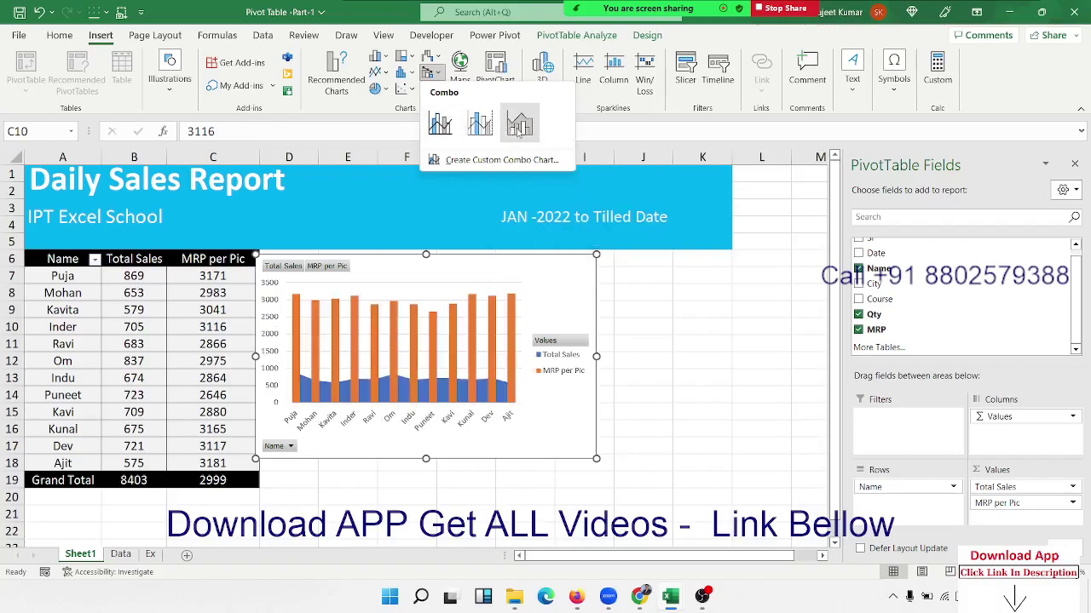
{"action": "left_click", "coordinate": [519, 126]}
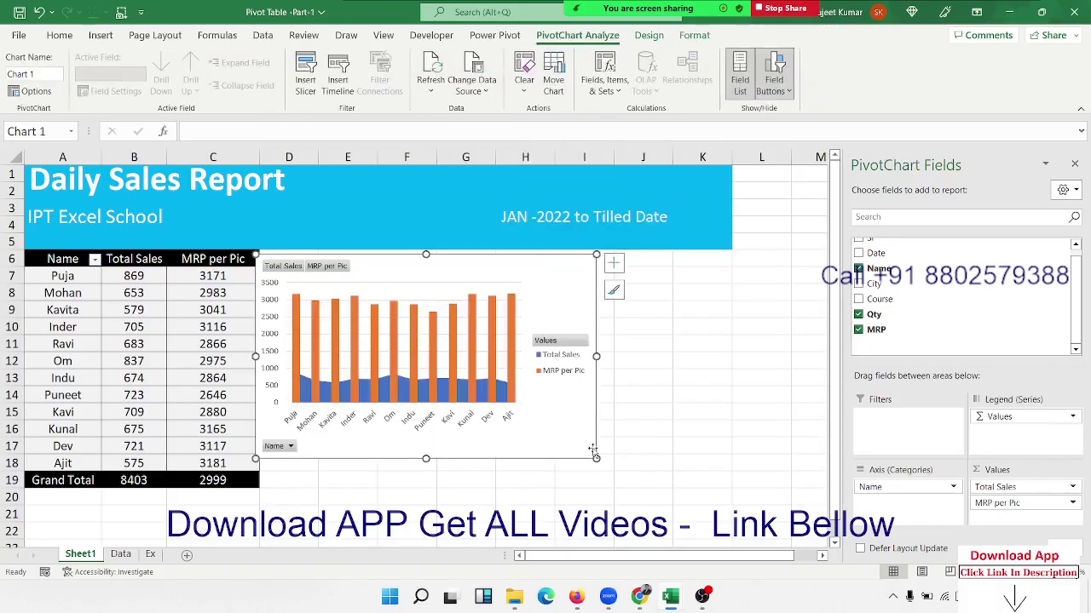
{"action": "left_click_drag", "start_coordinate": [596, 459], "coordinate": [718, 502]}
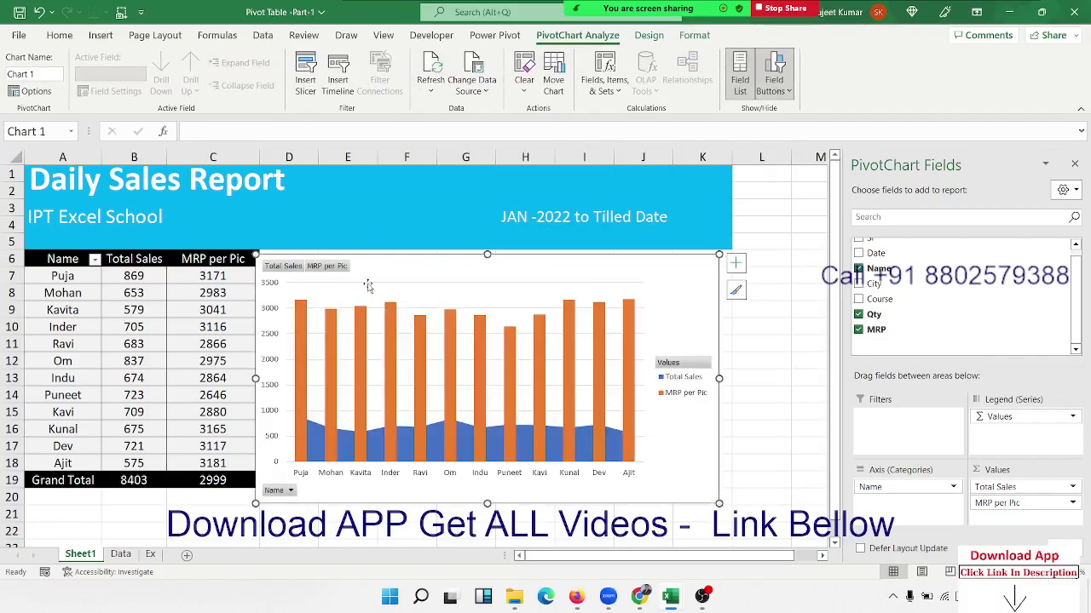
{"action": "left_click", "coordinate": [661, 36]}
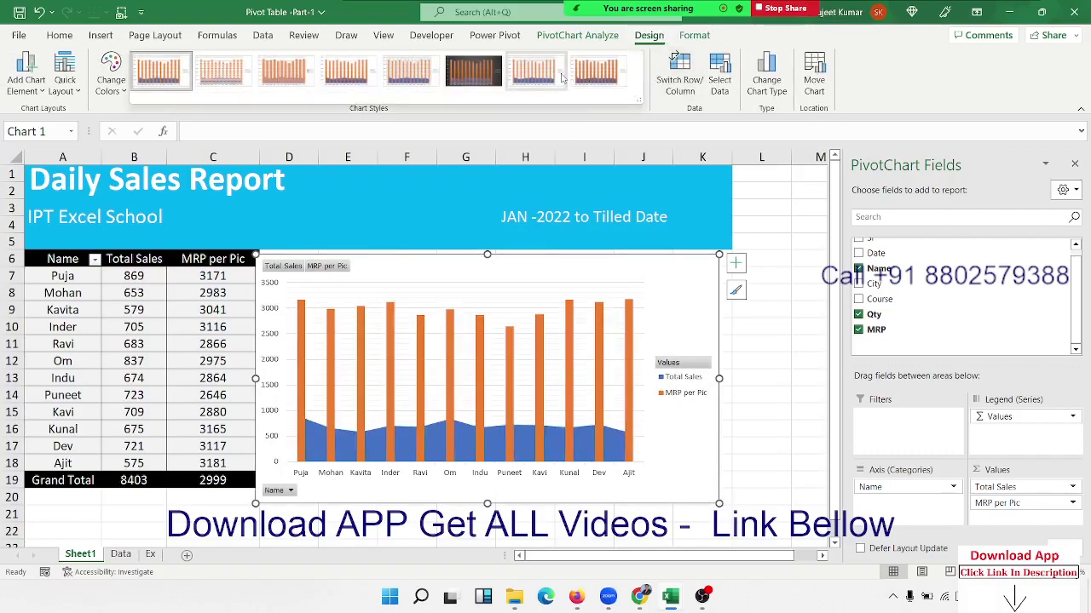
Apply the dark grey chart style, shift the chart right, and hide the field list.
{"action": "left_click", "coordinate": [479, 77]}
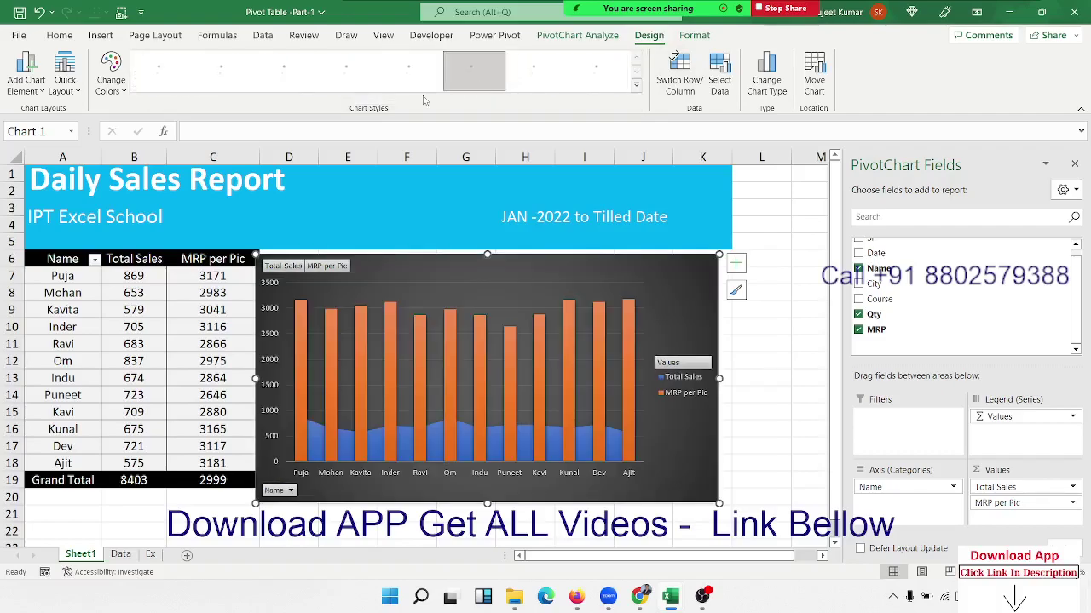
{"action": "left_click_drag", "start_coordinate": [383, 277], "coordinate": [392, 276]}
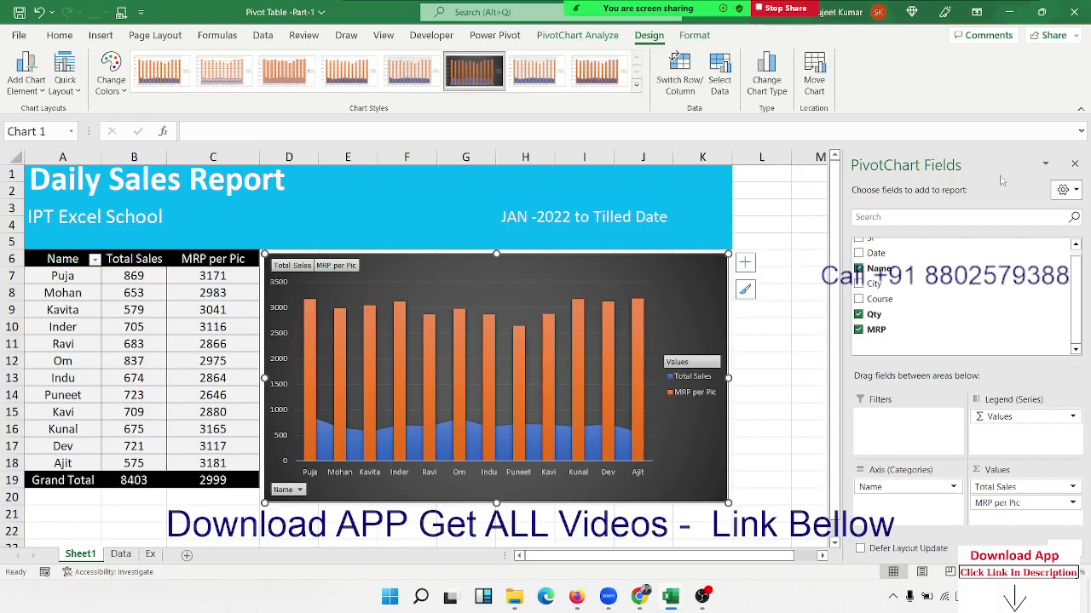
{"action": "left_click", "coordinate": [1073, 166]}
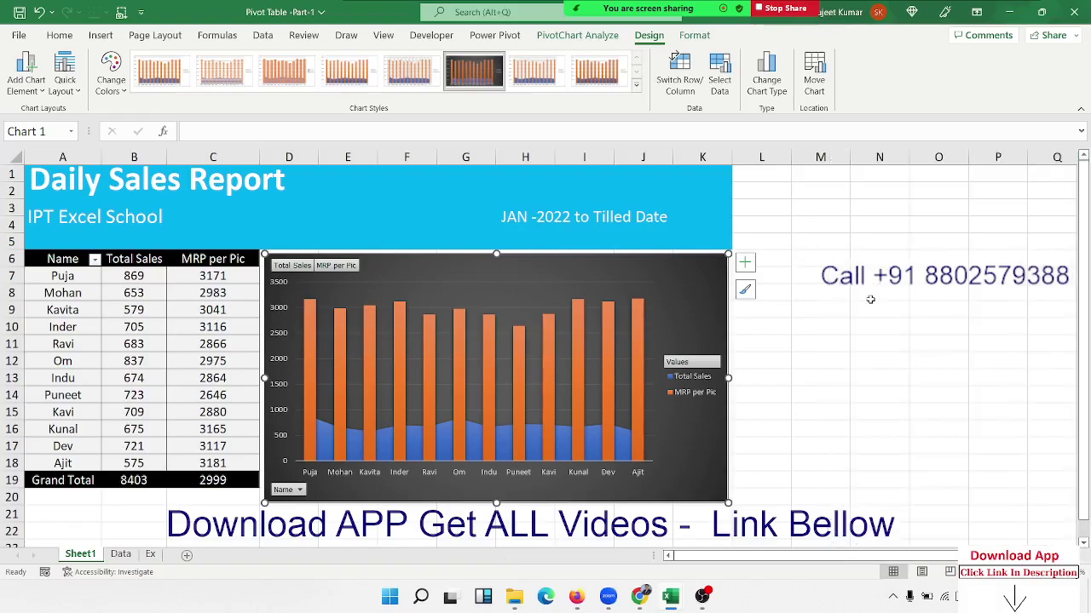
{"action": "left_click", "coordinate": [121, 557]}
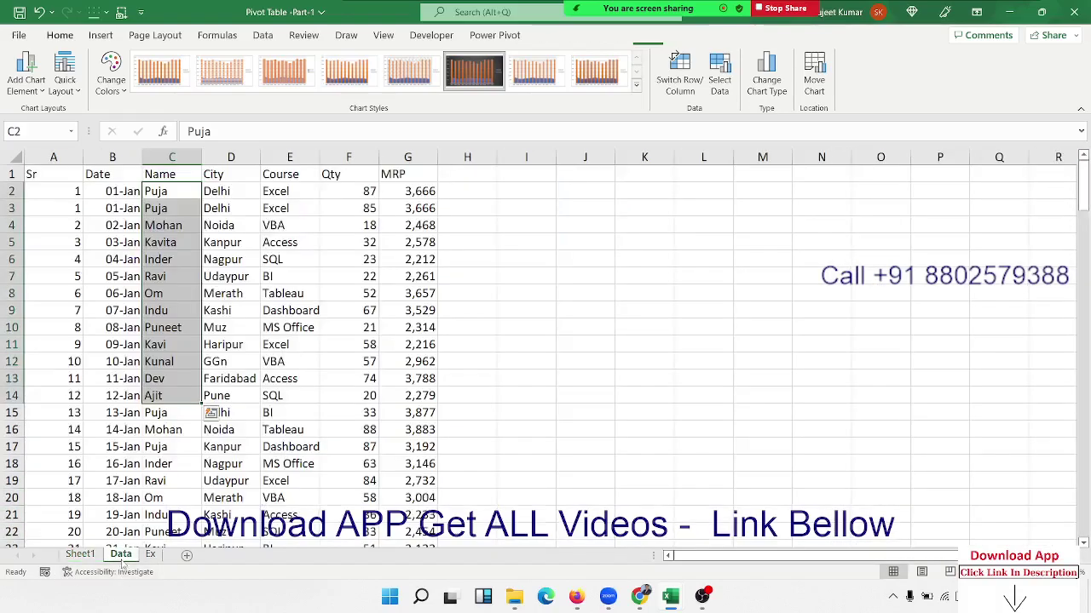
{"action": "left_click", "coordinate": [80, 555]}
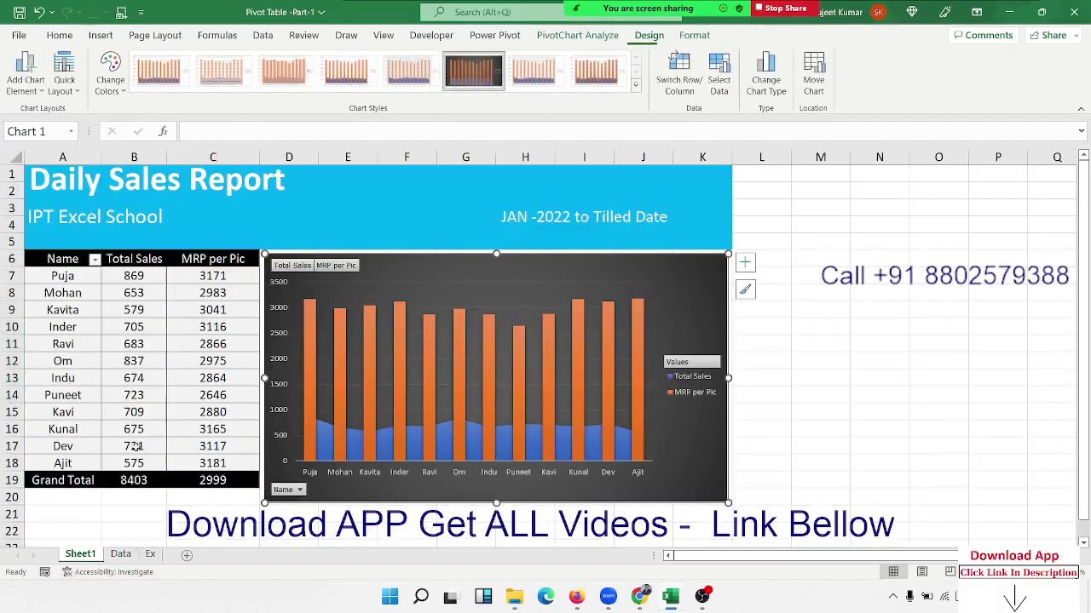
Check Puja's and Ravi's pivot values and glance at the Data sheet before returning.
{"action": "left_click", "coordinate": [131, 274]}
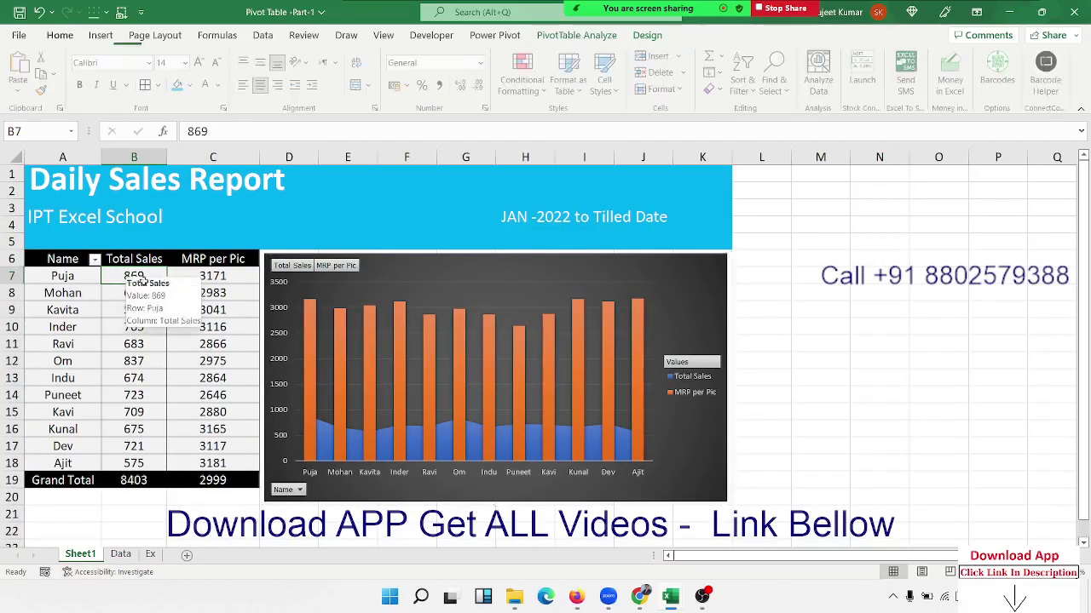
{"action": "left_click", "coordinate": [200, 276]}
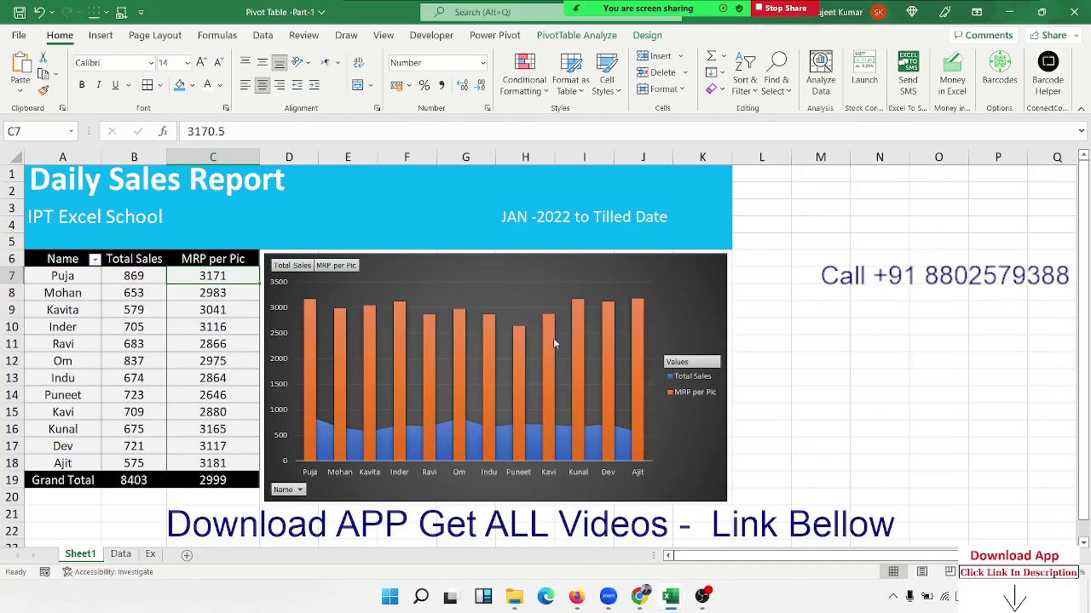
{"action": "mouse_move", "coordinate": [554, 343]}
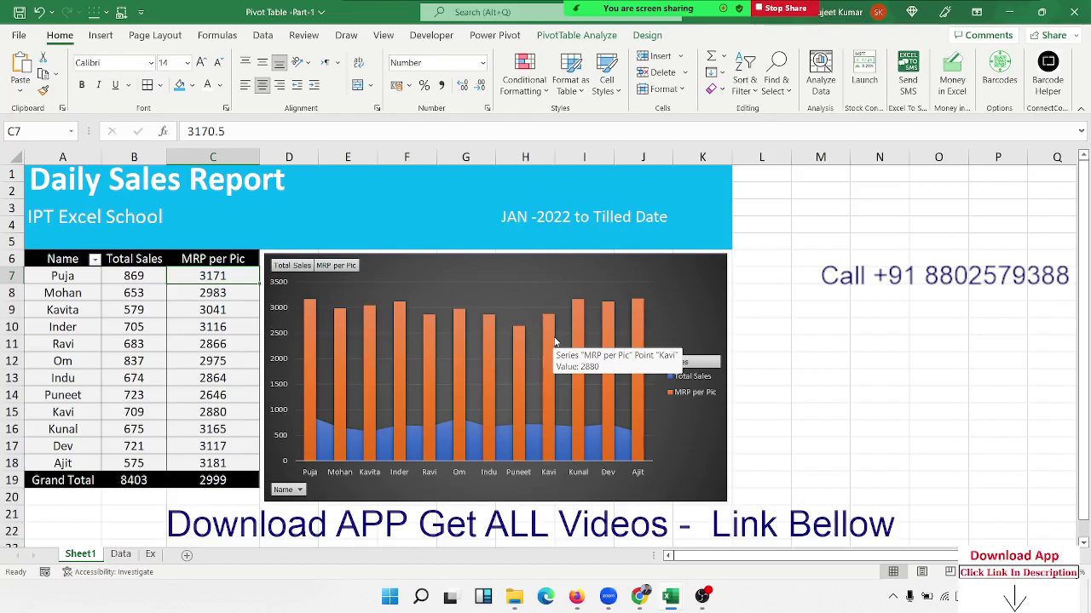
{"action": "left_click", "coordinate": [138, 343]}
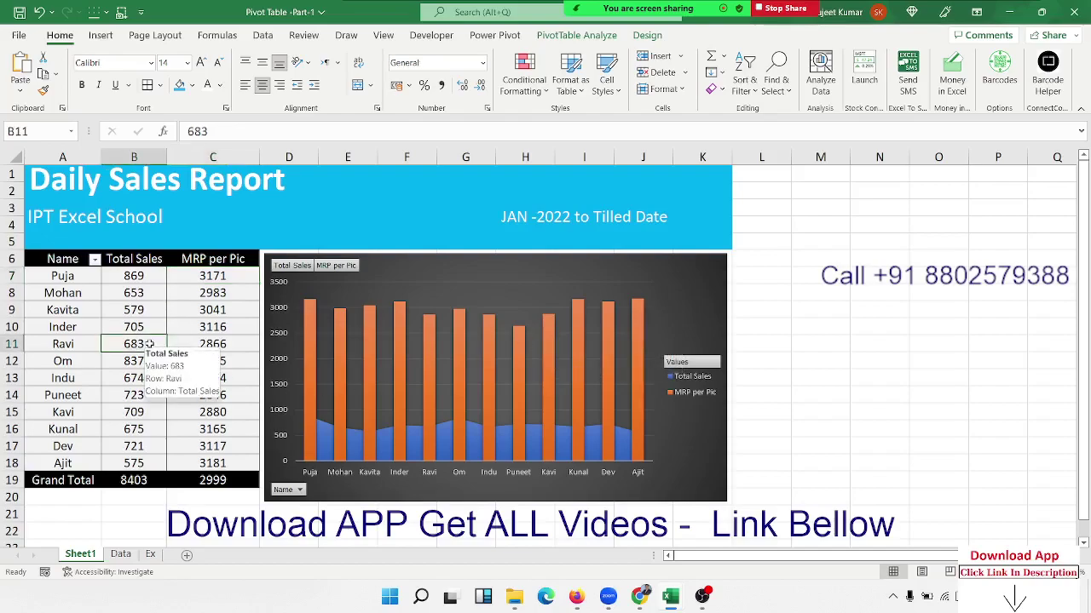
{"action": "left_click", "coordinate": [120, 555]}
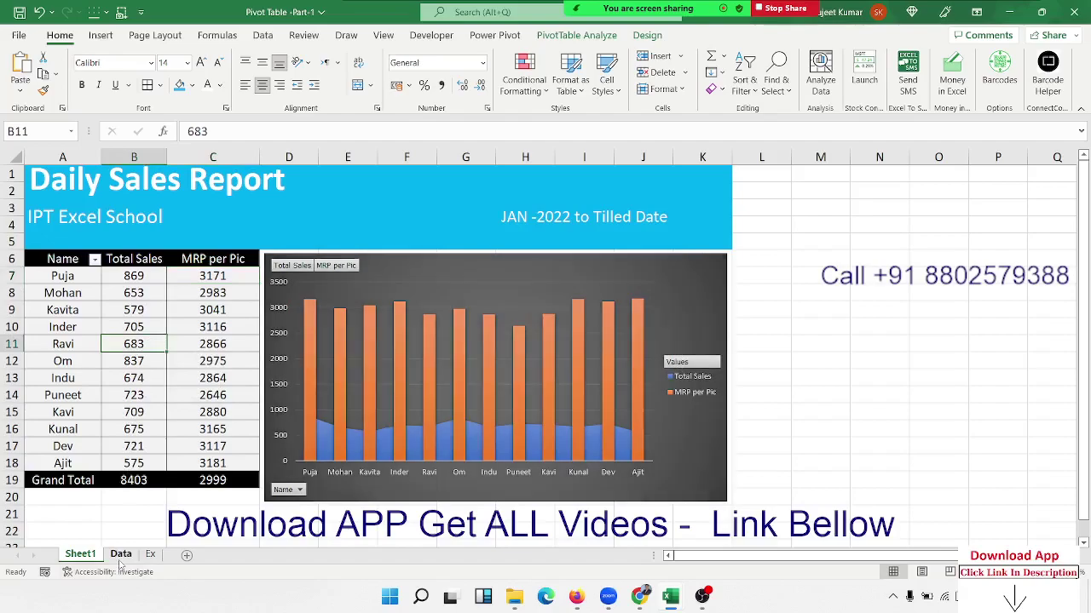
{"action": "left_click", "coordinate": [94, 555]}
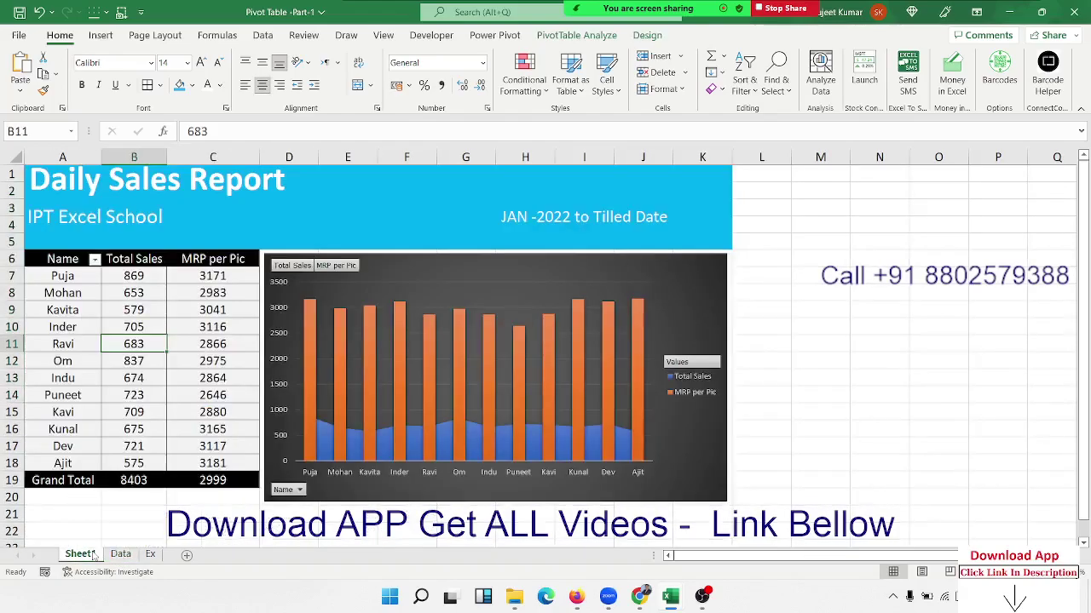
In PivotTable Options, turn off Save source data with file and Enable show details.
{"action": "right_click", "coordinate": [111, 366]}
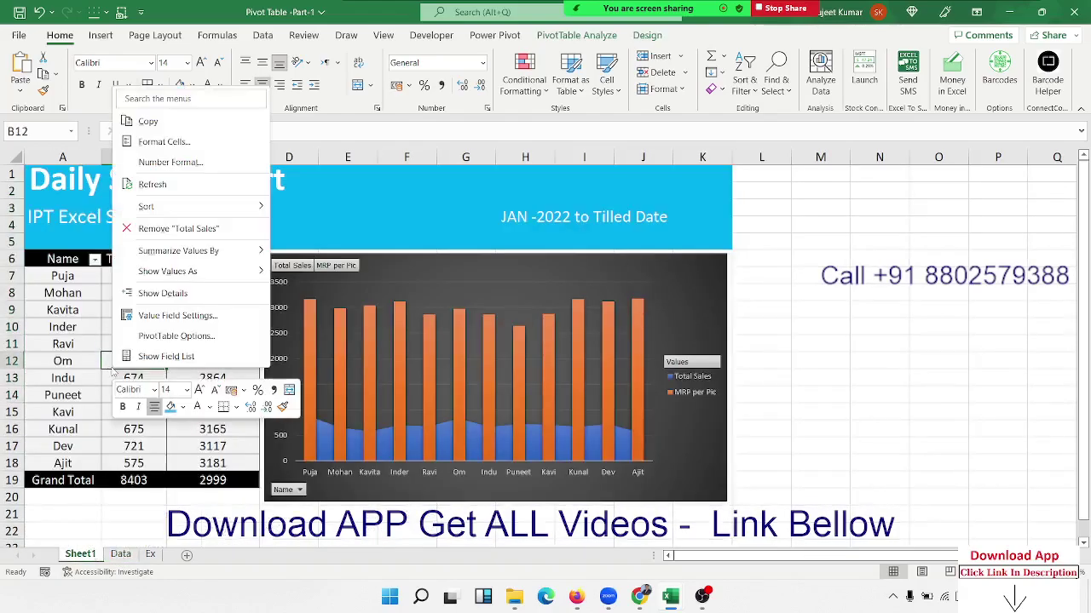
{"action": "left_click", "coordinate": [164, 336]}
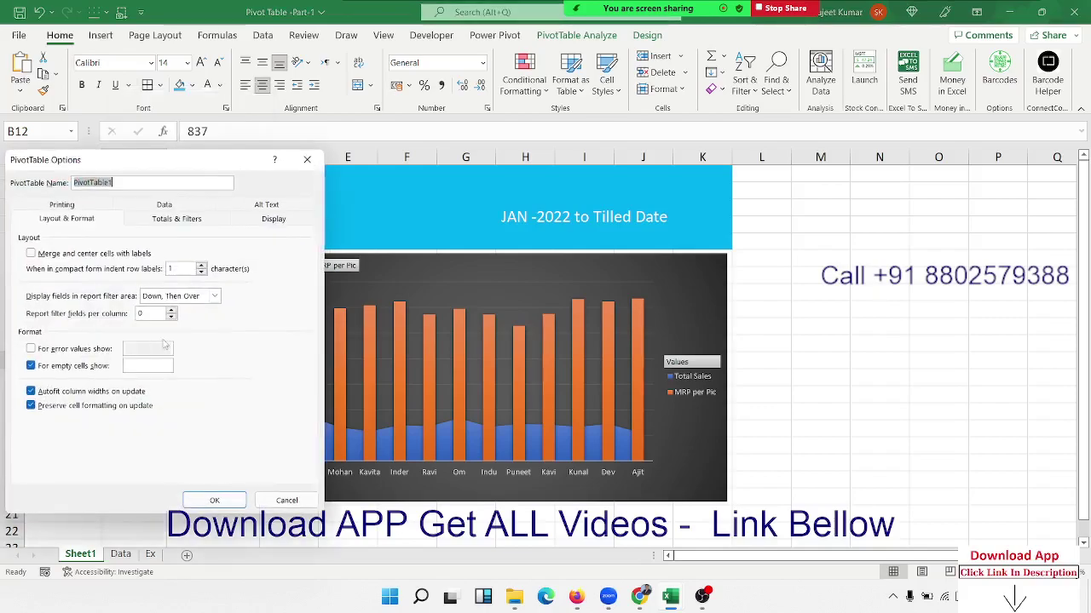
{"action": "left_click", "coordinate": [186, 201]}
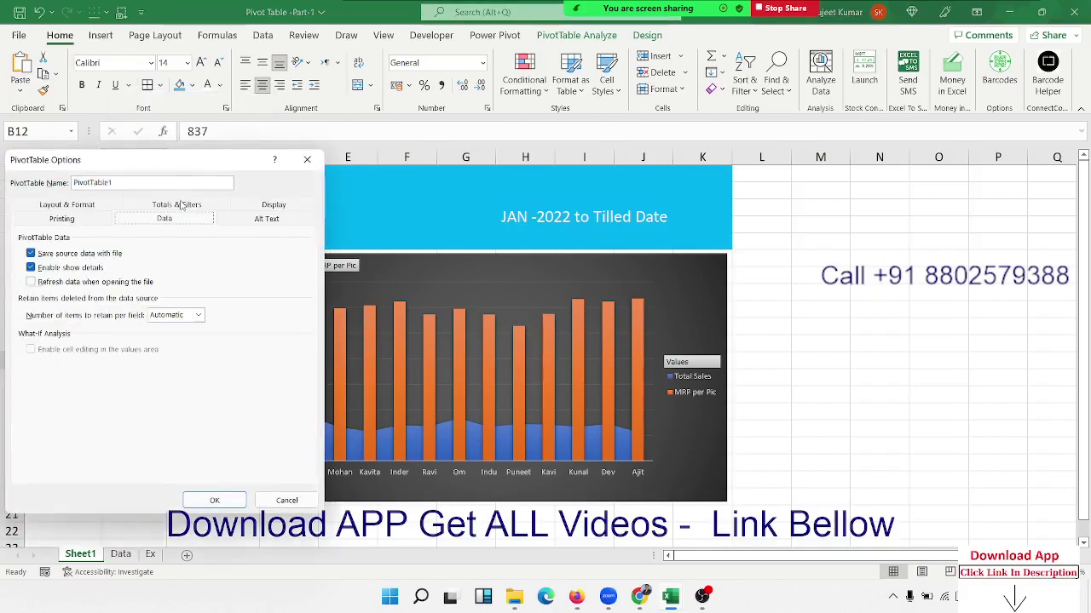
{"action": "left_click", "coordinate": [94, 254]}
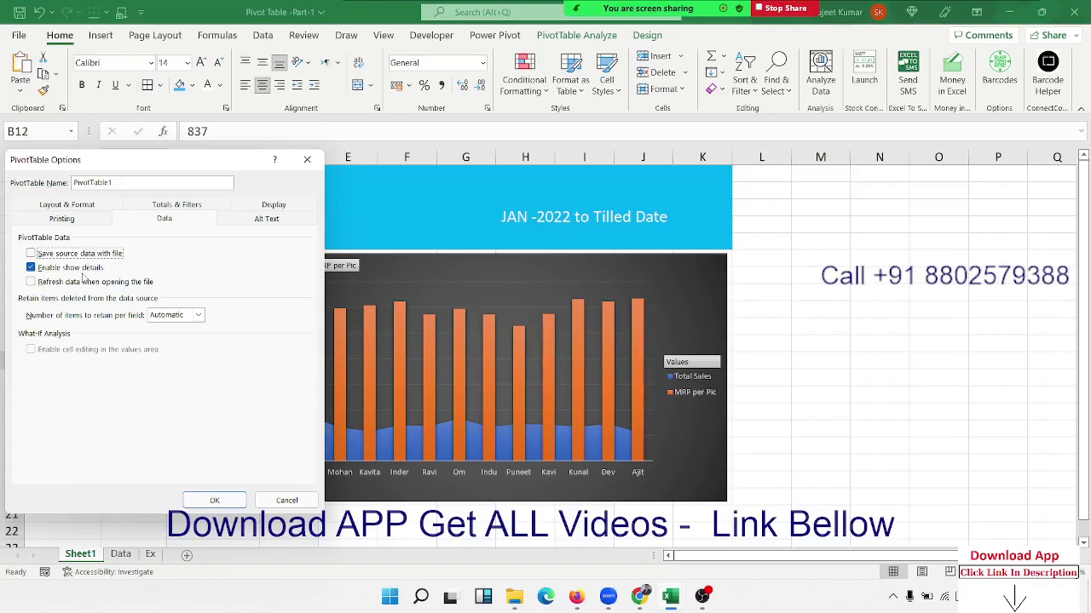
{"action": "left_click", "coordinate": [85, 269]}
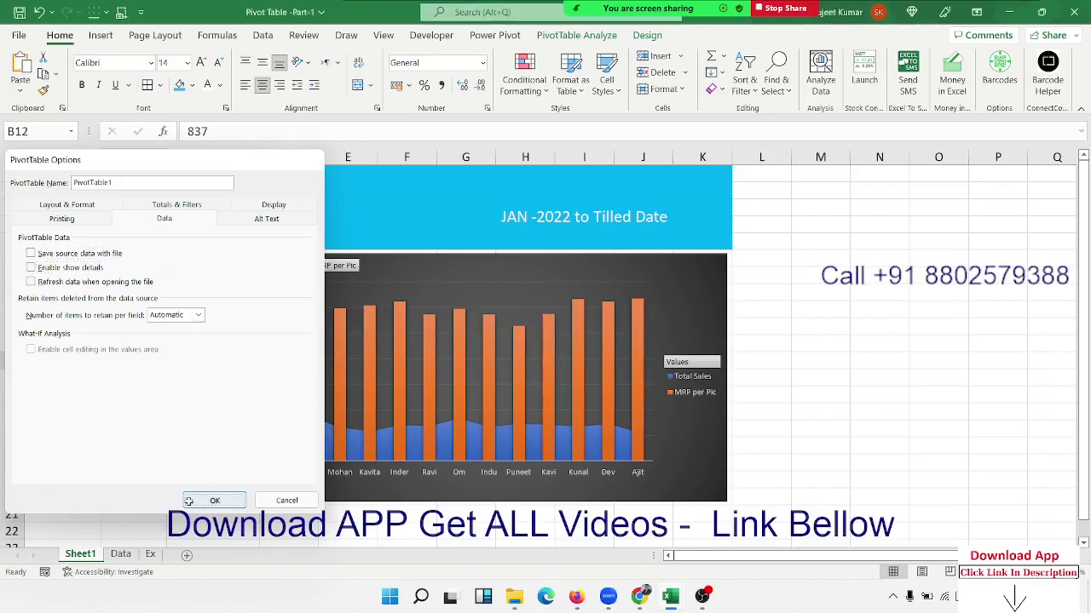
{"action": "left_click", "coordinate": [214, 500]}
{"action": "right_click", "coordinate": [86, 556]}
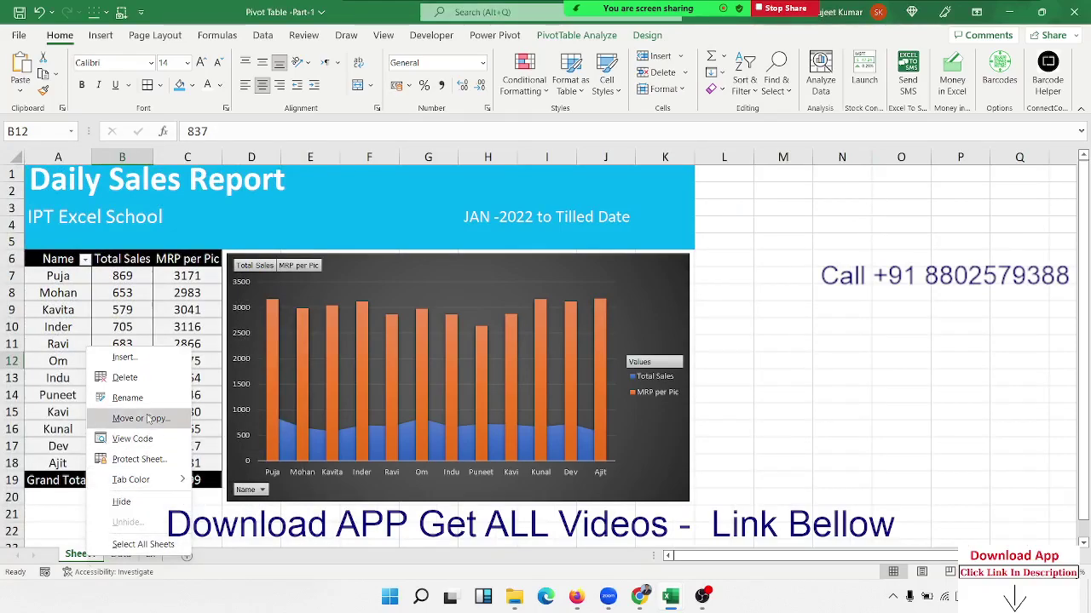
Move Sheet1 into a new workbook.
{"action": "left_click", "coordinate": [142, 419]}
{"action": "left_click", "coordinate": [78, 383]}
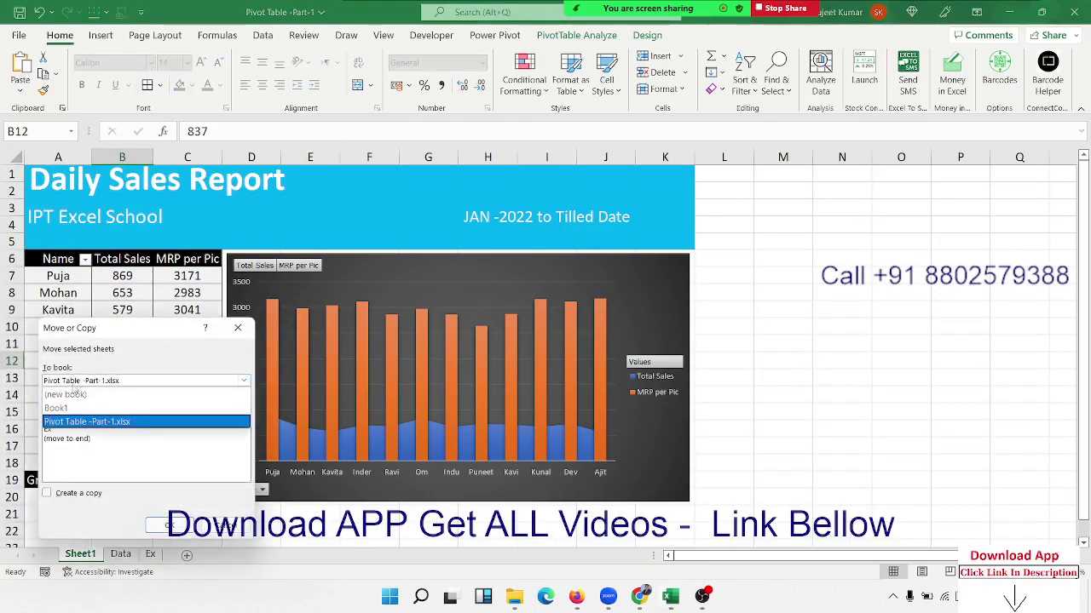
{"action": "left_click", "coordinate": [71, 395]}
{"action": "left_click", "coordinate": [164, 524]}
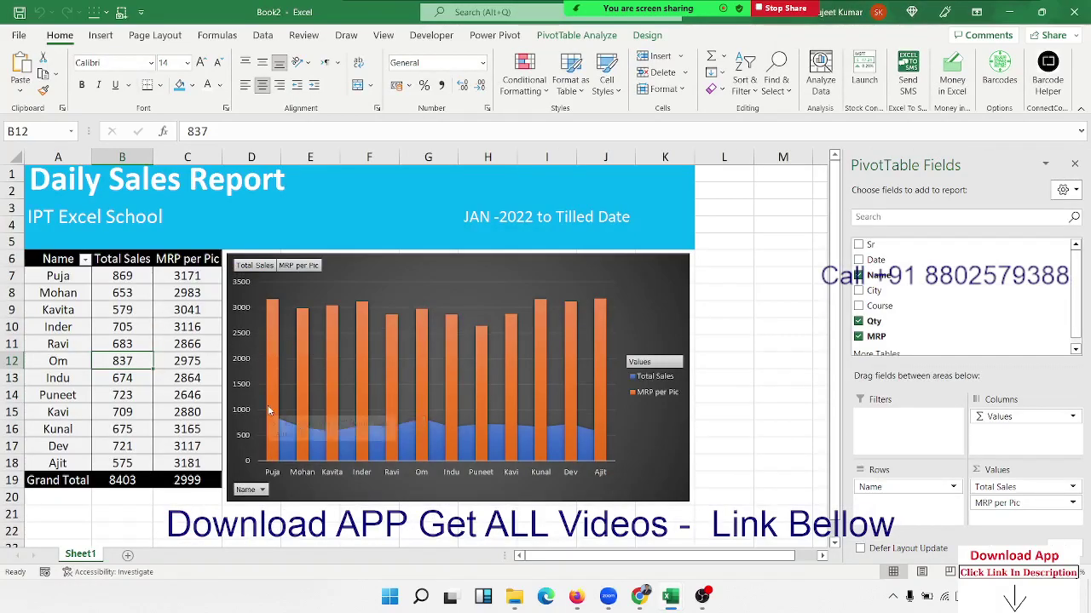
{"action": "key", "text": "ctrl+Tab"}
{"action": "key", "text": "ctrl+Tab"}
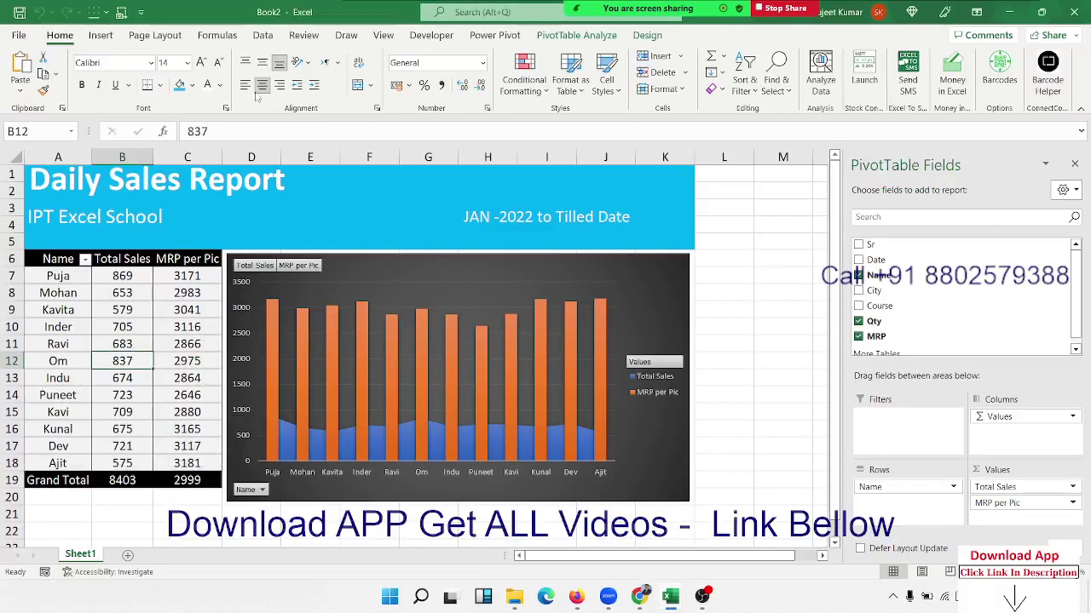
Copy the sheet back into Pivot Table -Part-1.xlsx, keeping the original.
{"action": "right_click", "coordinate": [133, 329]}
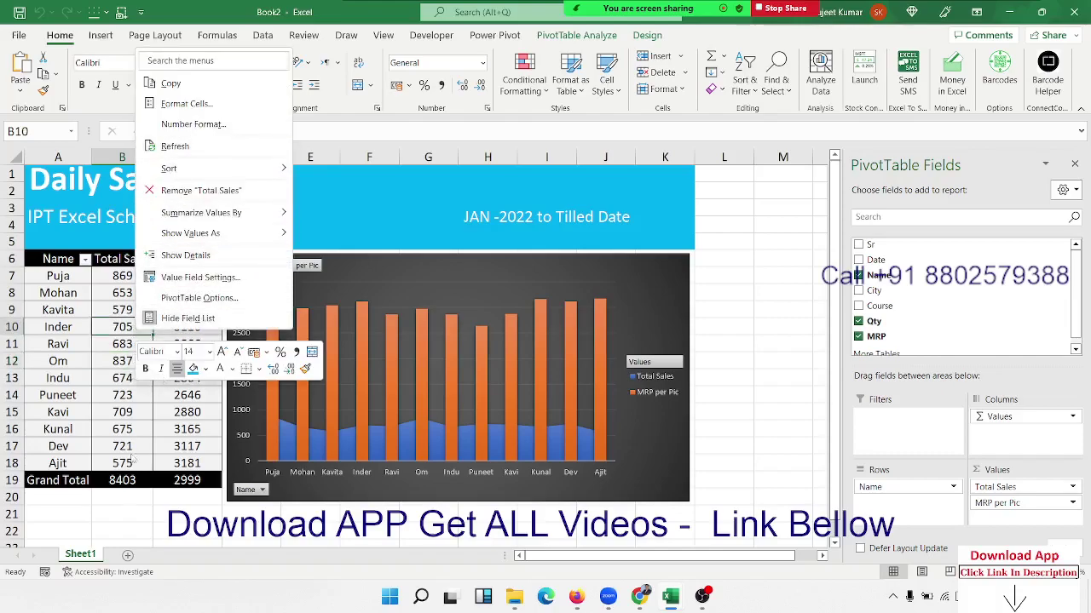
{"action": "right_click", "coordinate": [95, 555]}
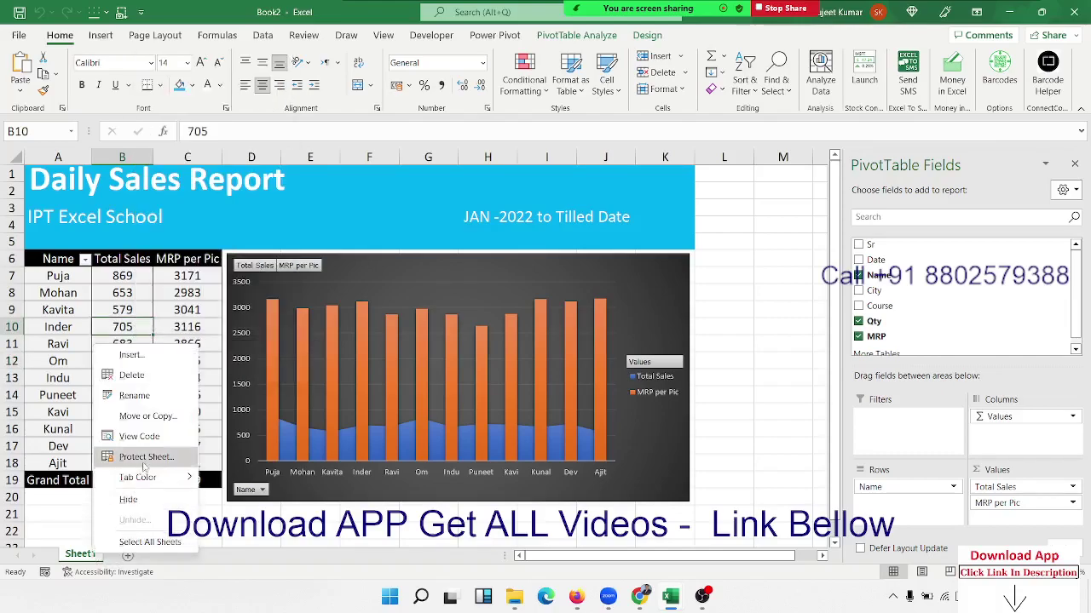
{"action": "left_click", "coordinate": [147, 416]}
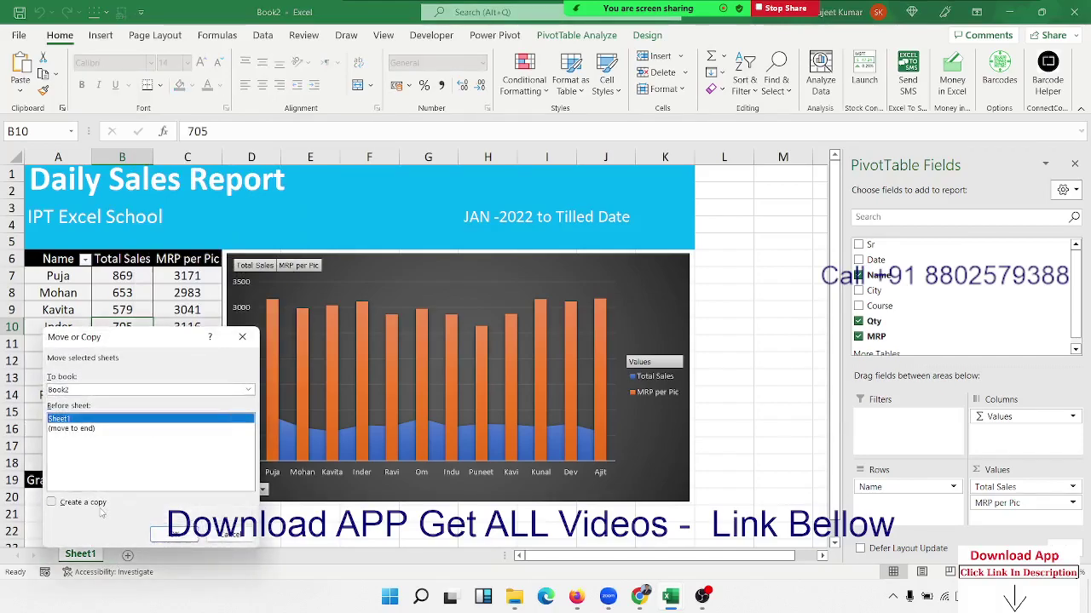
{"action": "left_click", "coordinate": [51, 502]}
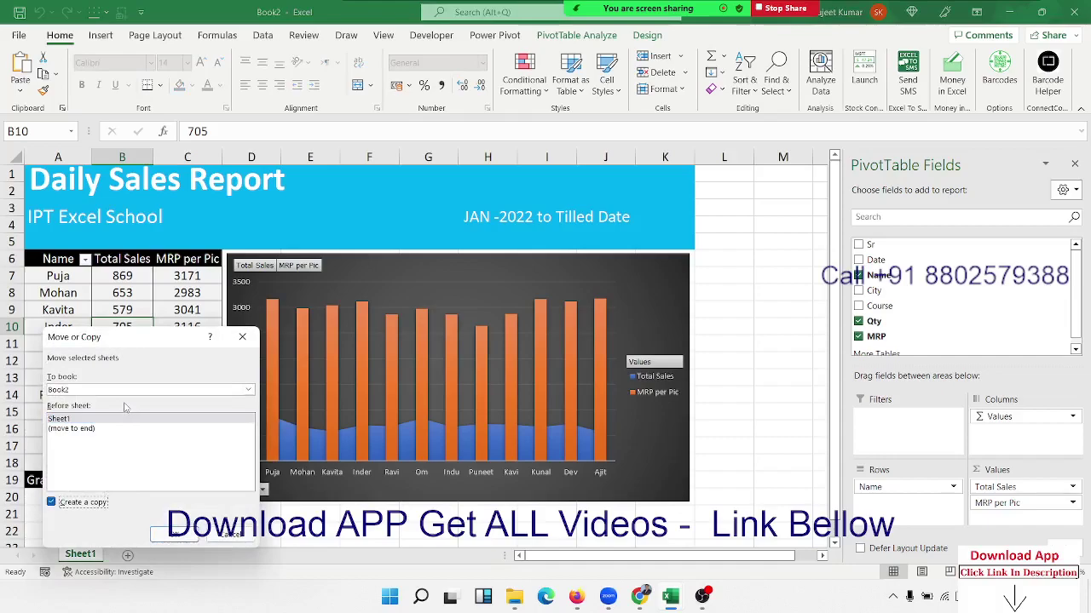
{"action": "left_click", "coordinate": [124, 391]}
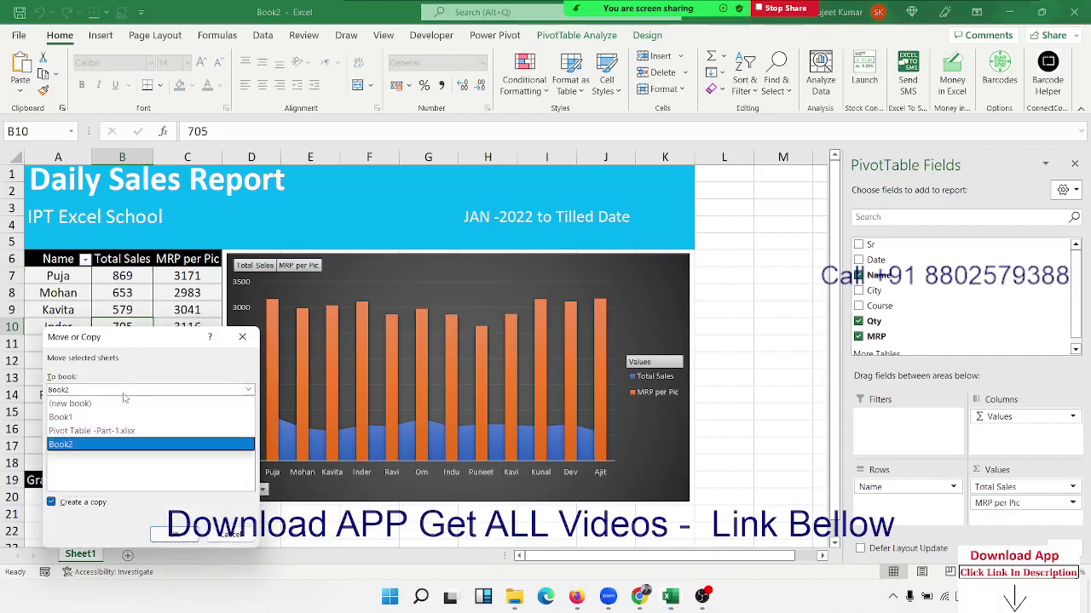
{"action": "left_click", "coordinate": [117, 431]}
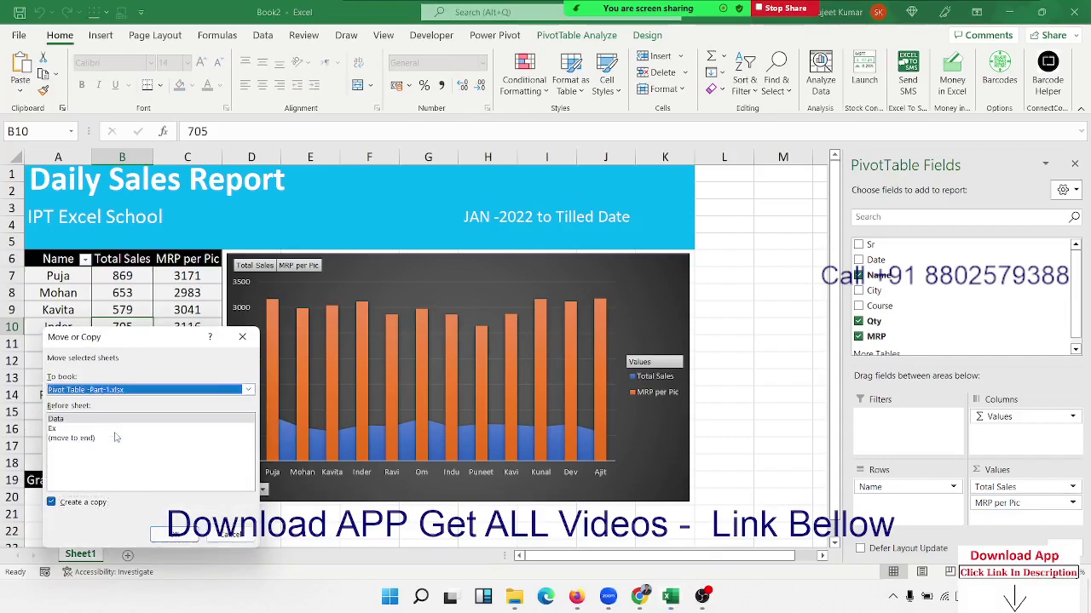
{"action": "left_click", "coordinate": [179, 536]}
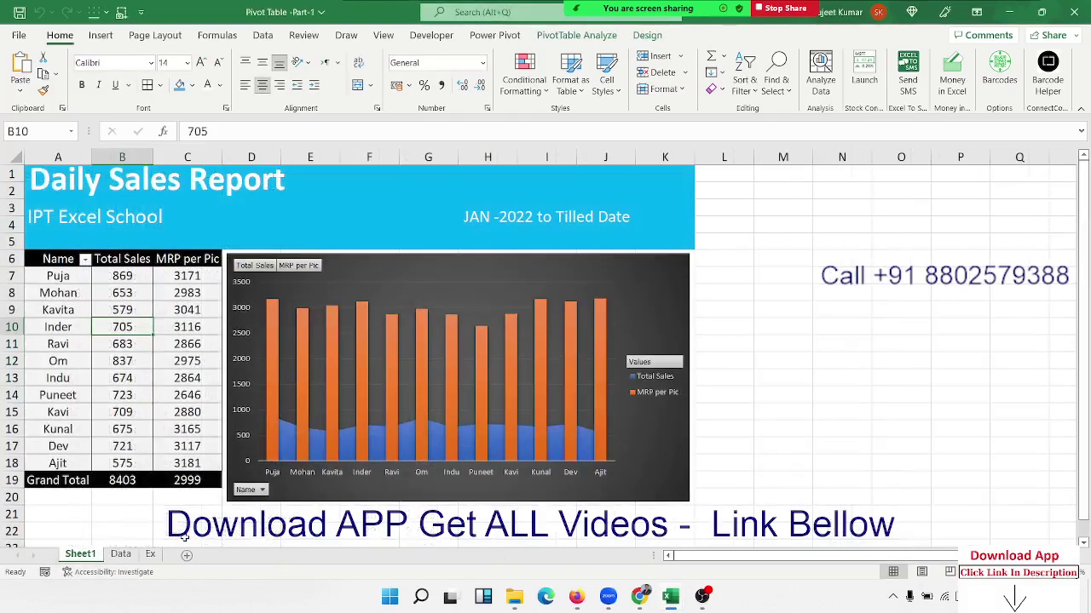
Try deleting the MRP per Pic grand total in C19, then dismiss the can't-change-pivot warning.
{"action": "left_click", "coordinate": [176, 480]}
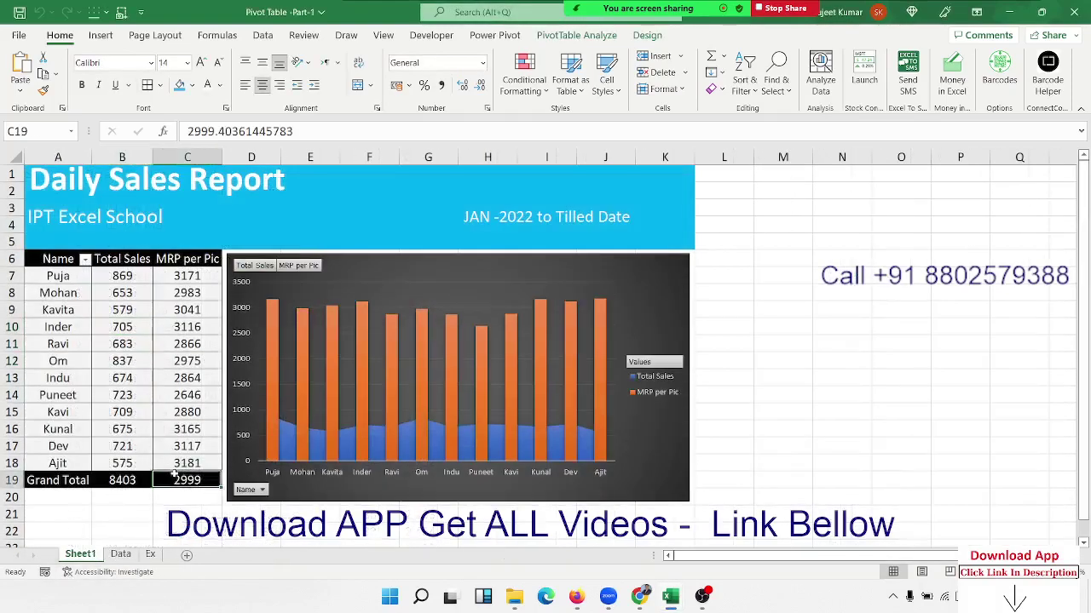
{"action": "key", "text": "Delete"}
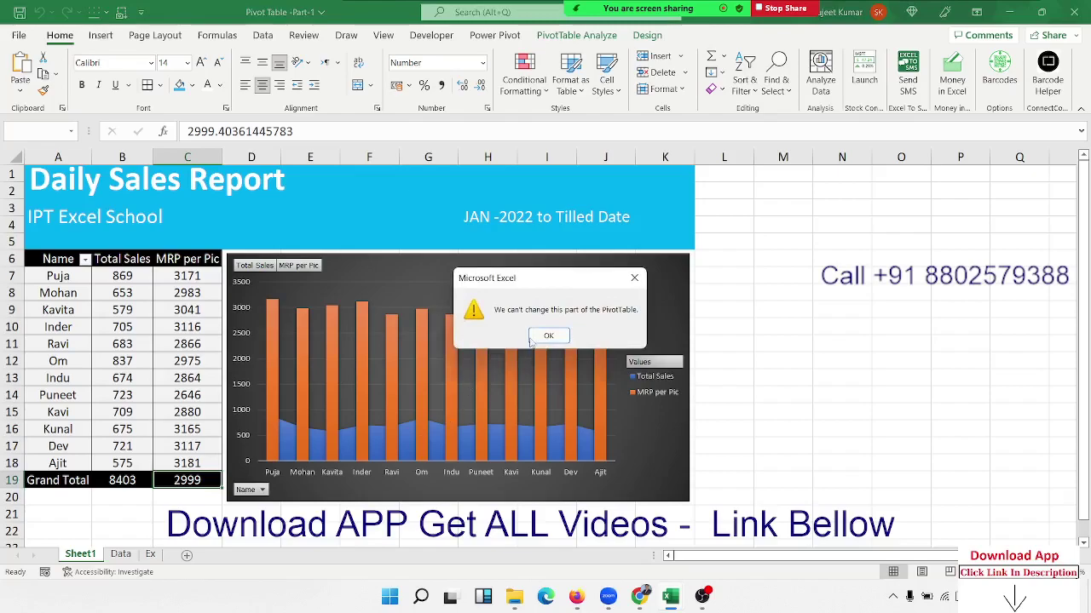
{"action": "left_click", "coordinate": [543, 335]}
Show the pivot's field list from cell C13, then close the pane.
{"action": "left_click", "coordinate": [189, 379]}
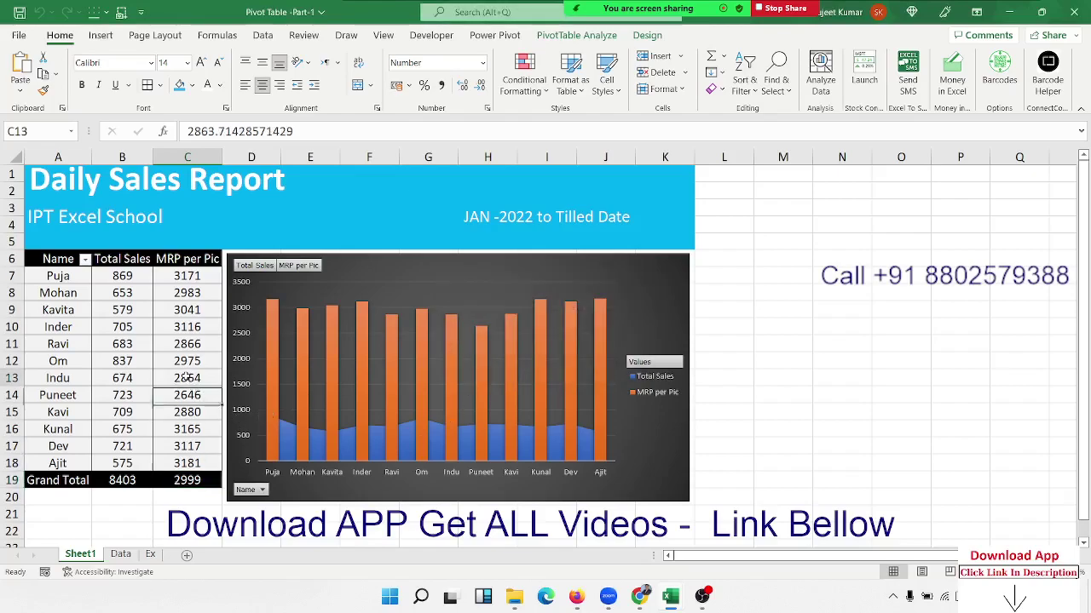
{"action": "right_click", "coordinate": [189, 379]}
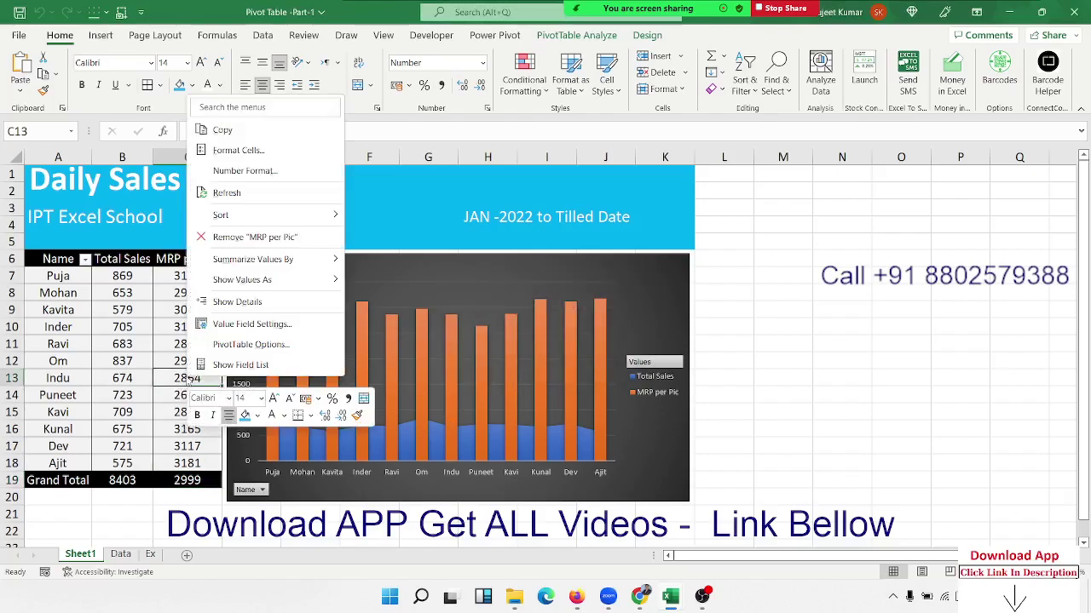
{"action": "left_click", "coordinate": [240, 365]}
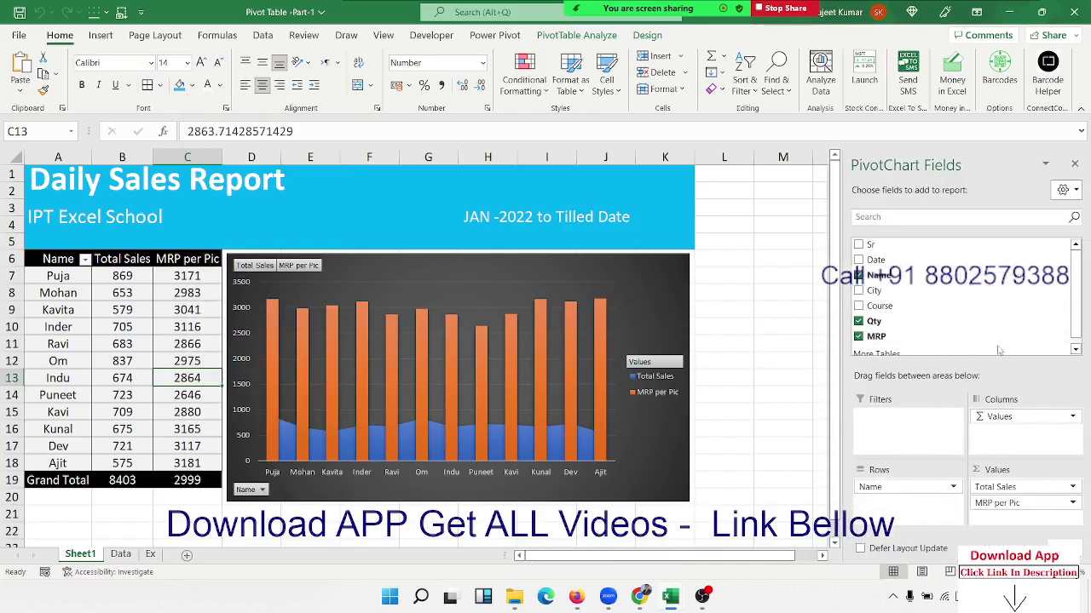
{"action": "left_click", "coordinate": [1075, 163]}
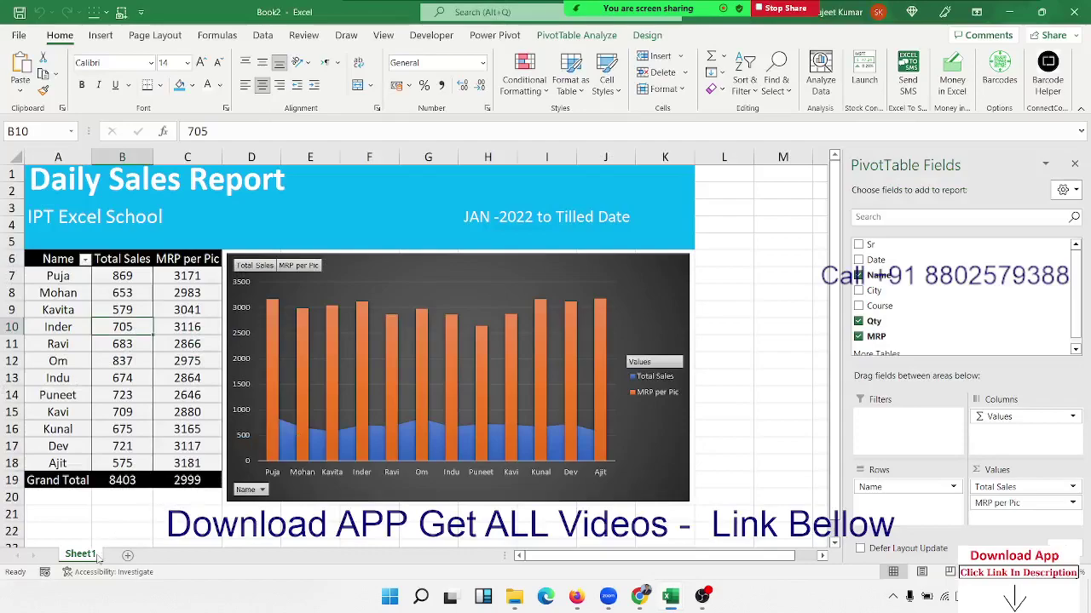
Close Book2 without saving and return to the Data sheet.
{"action": "left_click", "coordinate": [1075, 12]}
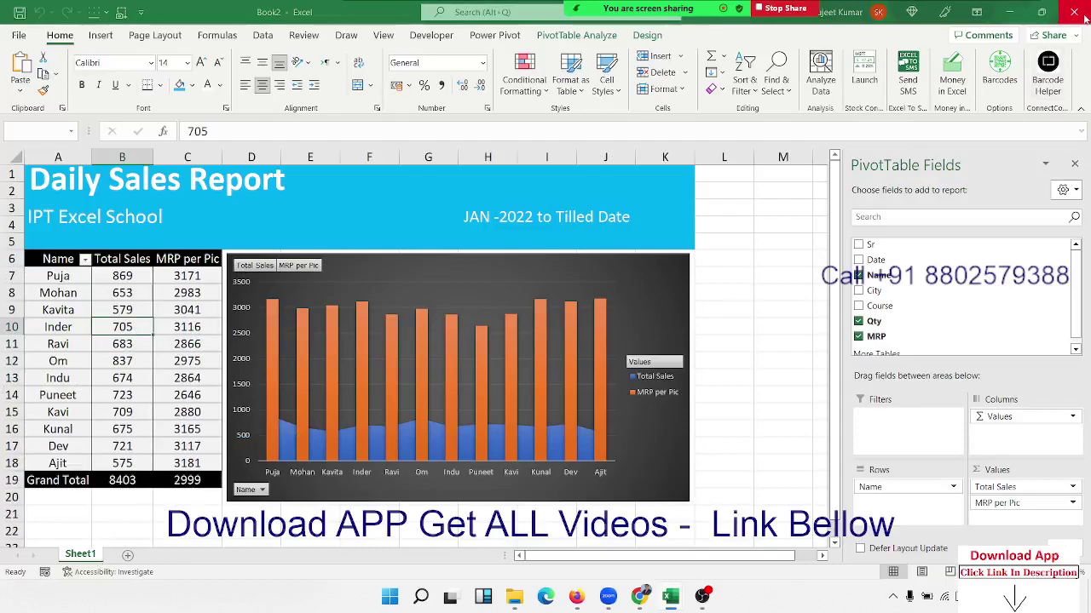
{"action": "left_click", "coordinate": [596, 373]}
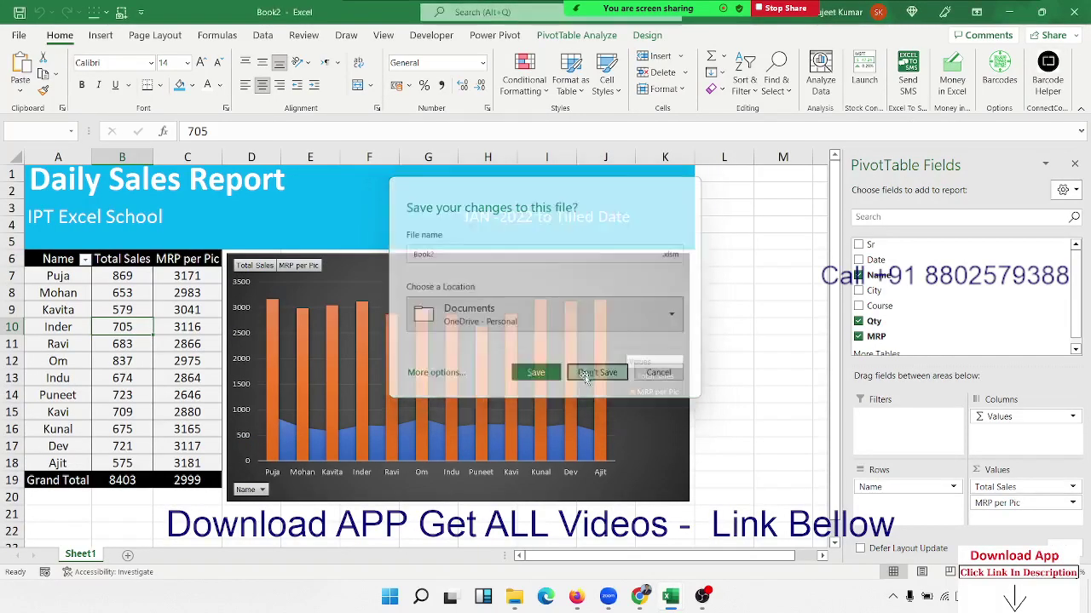
{"action": "left_click", "coordinate": [120, 555]}
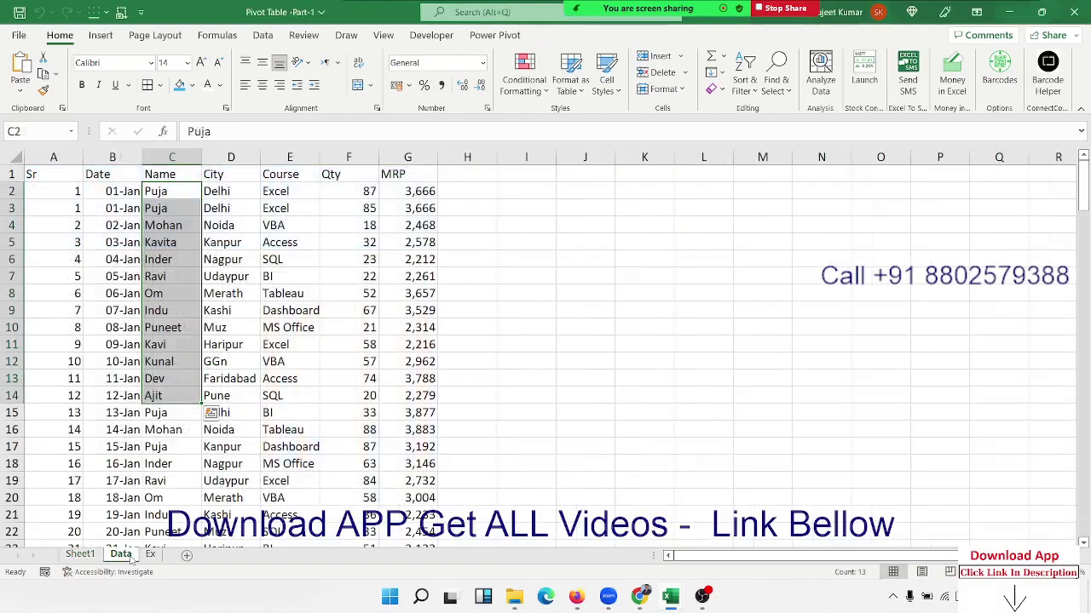
Open the Insert tab and highlight entries in the Name, Course and Qty columns.
{"action": "left_click", "coordinate": [76, 181]}
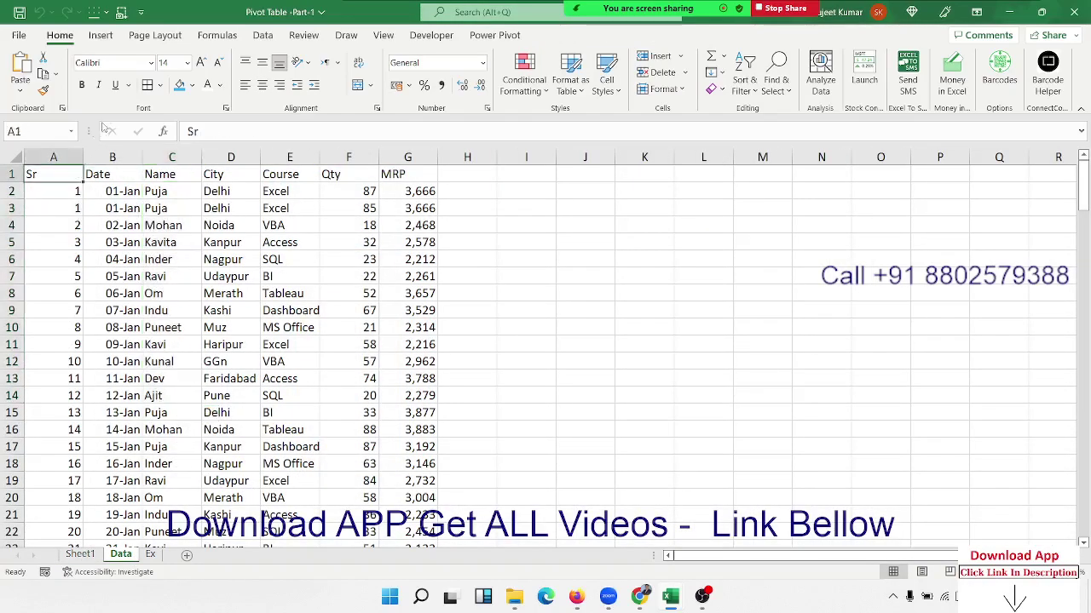
{"action": "left_click", "coordinate": [104, 40]}
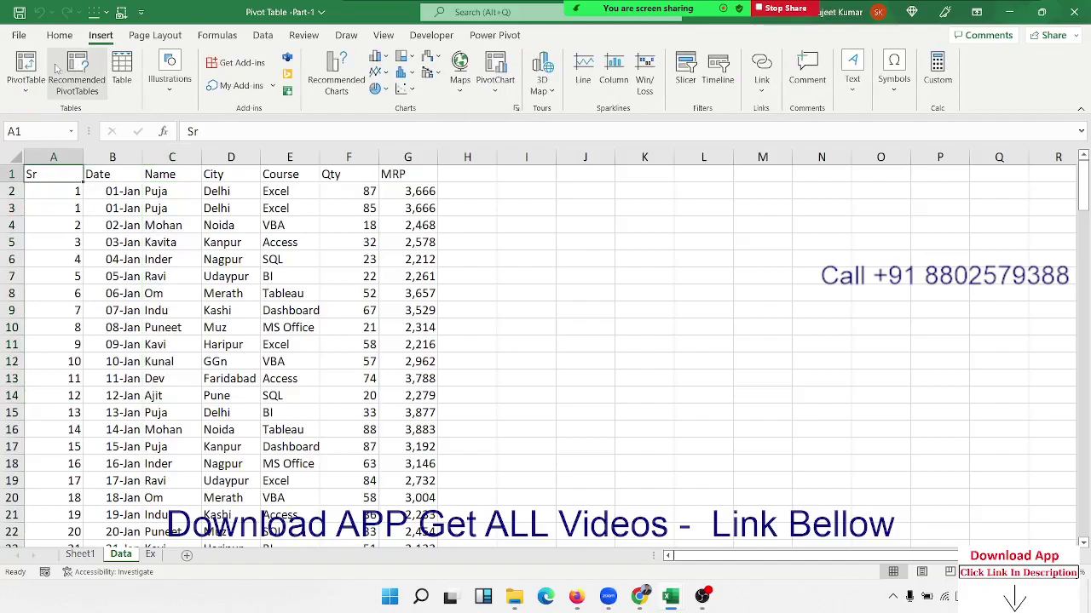
{"action": "left_click", "coordinate": [282, 310]}
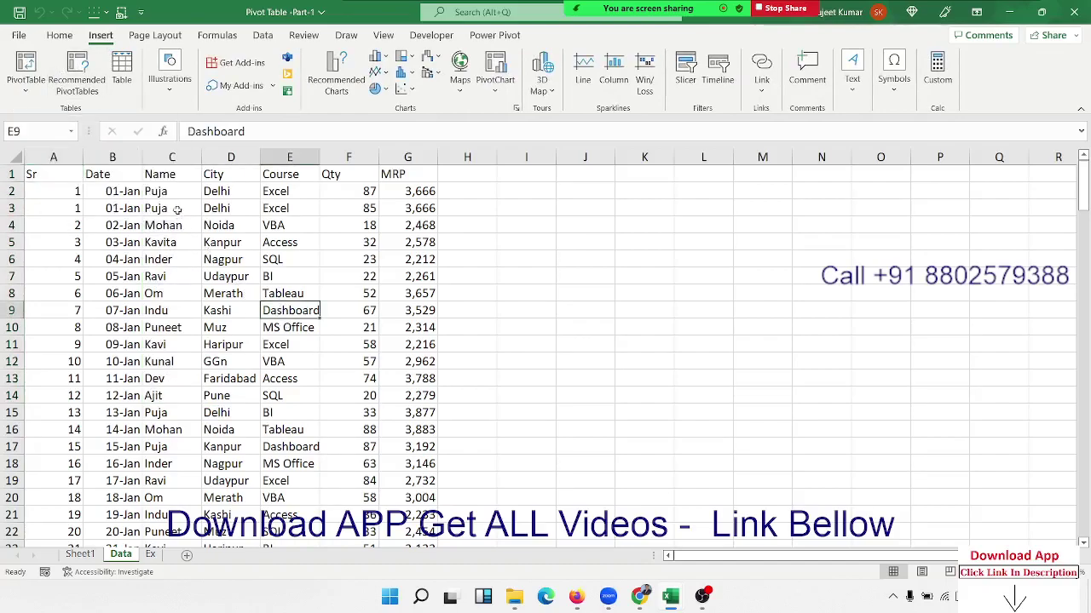
{"action": "left_click_drag", "start_coordinate": [178, 185], "coordinate": [188, 294]}
{"action": "left_click_drag", "start_coordinate": [282, 192], "coordinate": [287, 294]}
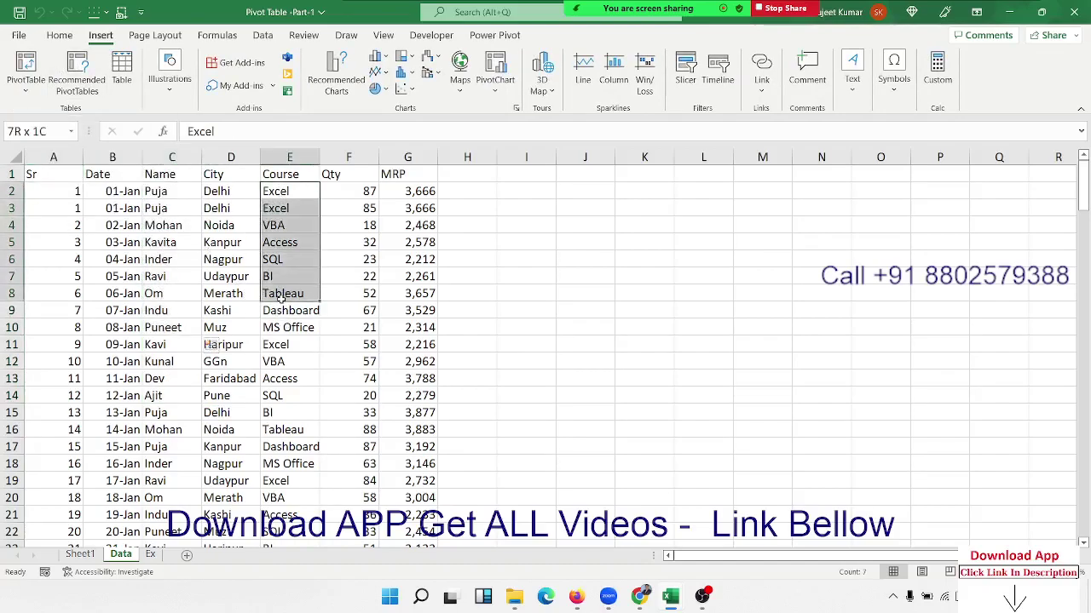
{"action": "left_click_drag", "start_coordinate": [348, 194], "coordinate": [352, 246]}
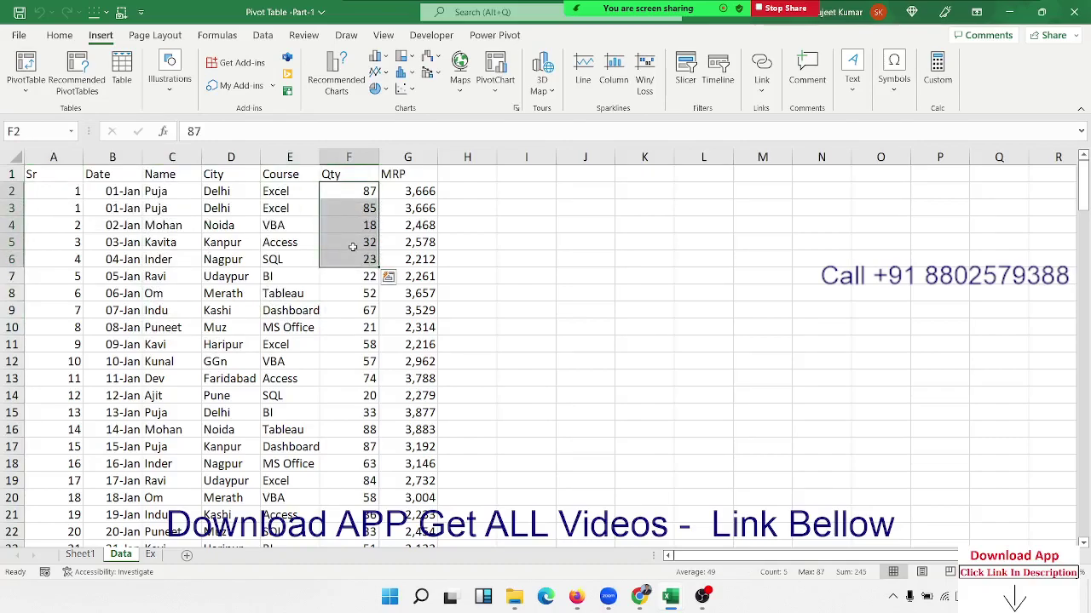
Insert a PivotTable on a new sheet with Name in rows, Course in columns, Sum of Qty in values.
{"action": "left_click", "coordinate": [68, 175]}
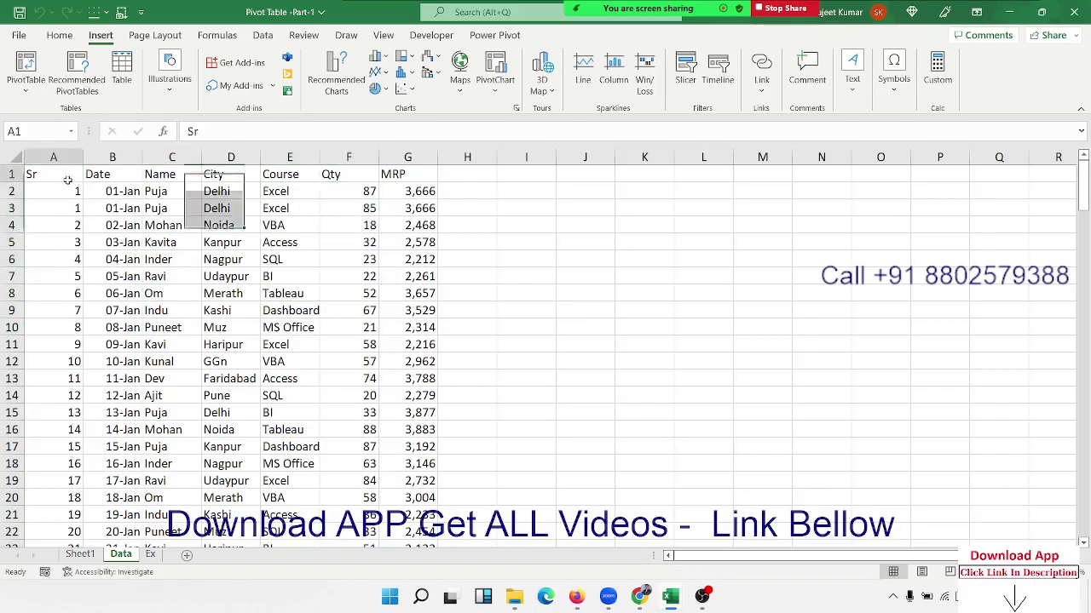
{"action": "left_click", "coordinate": [24, 65]}
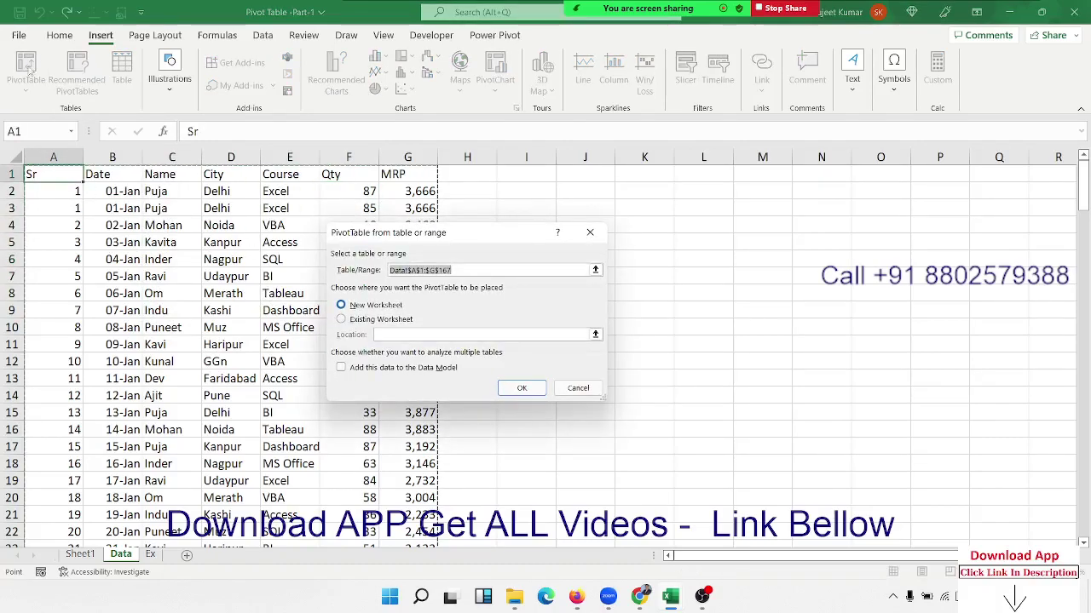
{"action": "left_click", "coordinate": [515, 382]}
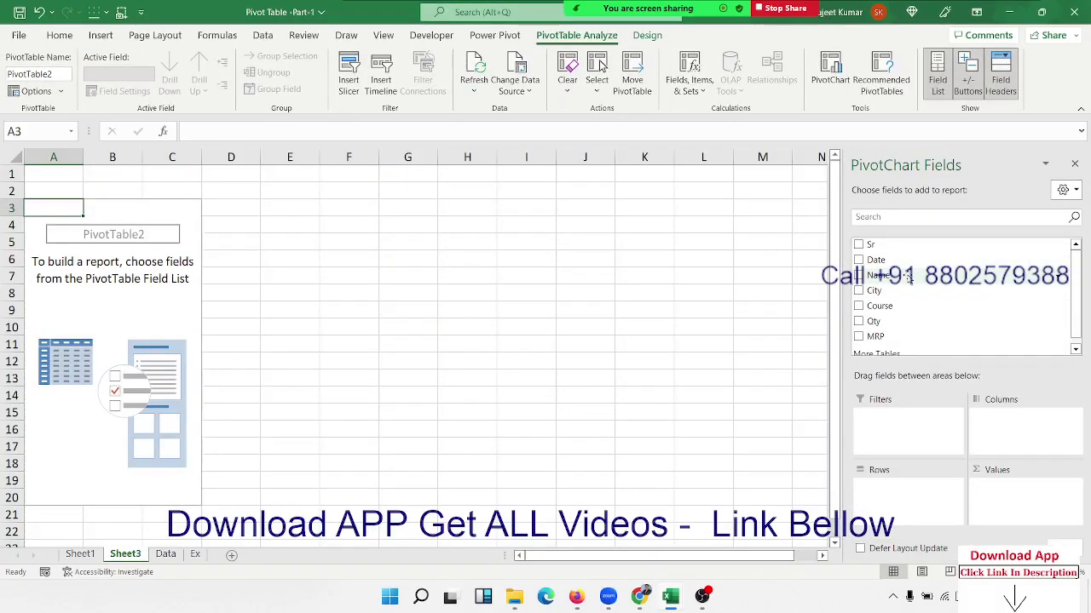
{"action": "left_click_drag", "start_coordinate": [877, 275], "coordinate": [903, 487]}
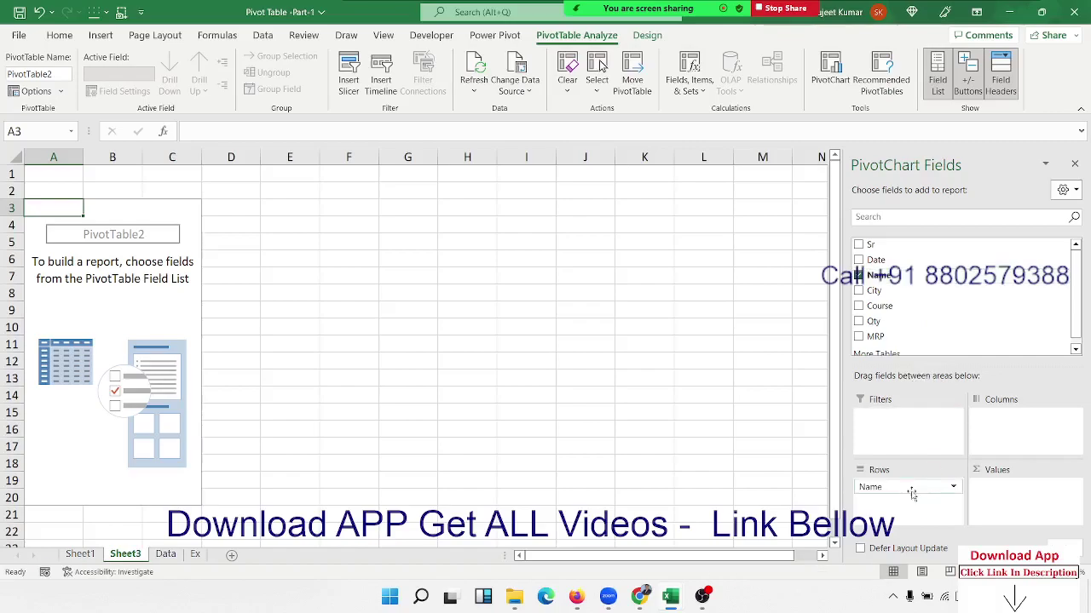
{"action": "left_click_drag", "start_coordinate": [879, 306], "coordinate": [1021, 436]}
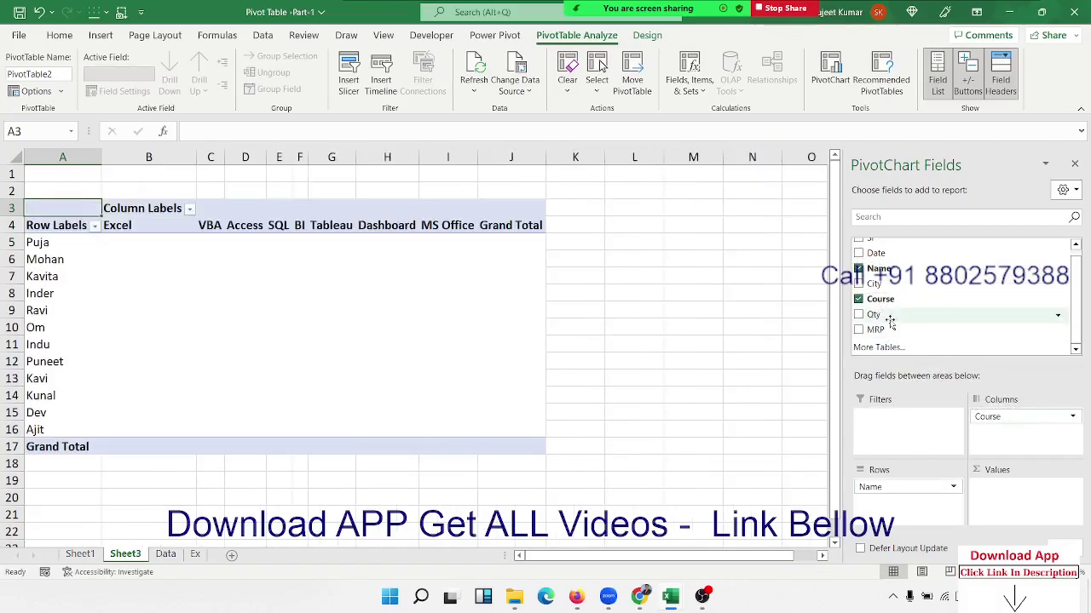
{"action": "mouse_move", "coordinate": [877, 314]}
{"action": "left_mouse_down"}
{"action": "mouse_move", "coordinate": [1025, 523]}
{"action": "mouse_move", "coordinate": [1010, 512]}
{"action": "left_mouse_up"}
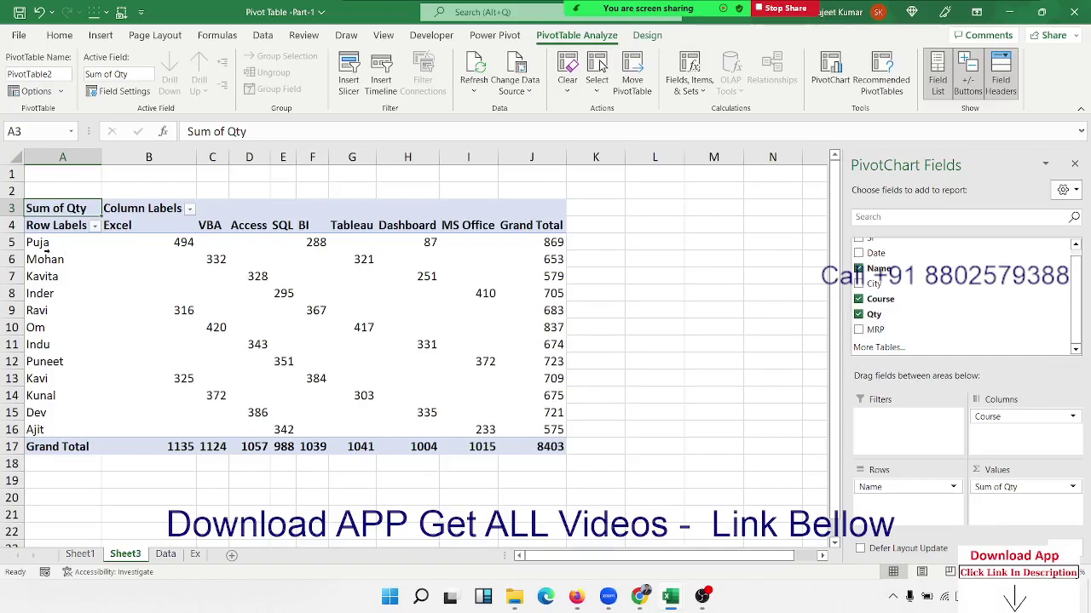
{"action": "left_click", "coordinate": [234, 238]}
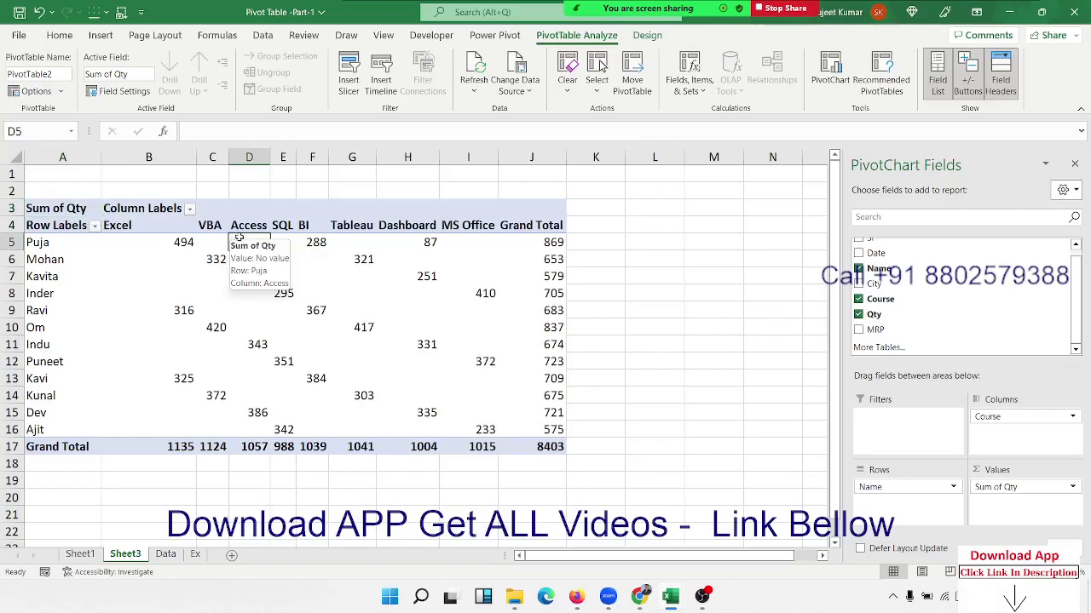
{"action": "mouse_move", "coordinate": [1023, 417]}
{"action": "left_mouse_down"}
{"action": "mouse_move", "coordinate": [901, 506]}
{"action": "mouse_move", "coordinate": [1003, 426]}
{"action": "left_mouse_up"}
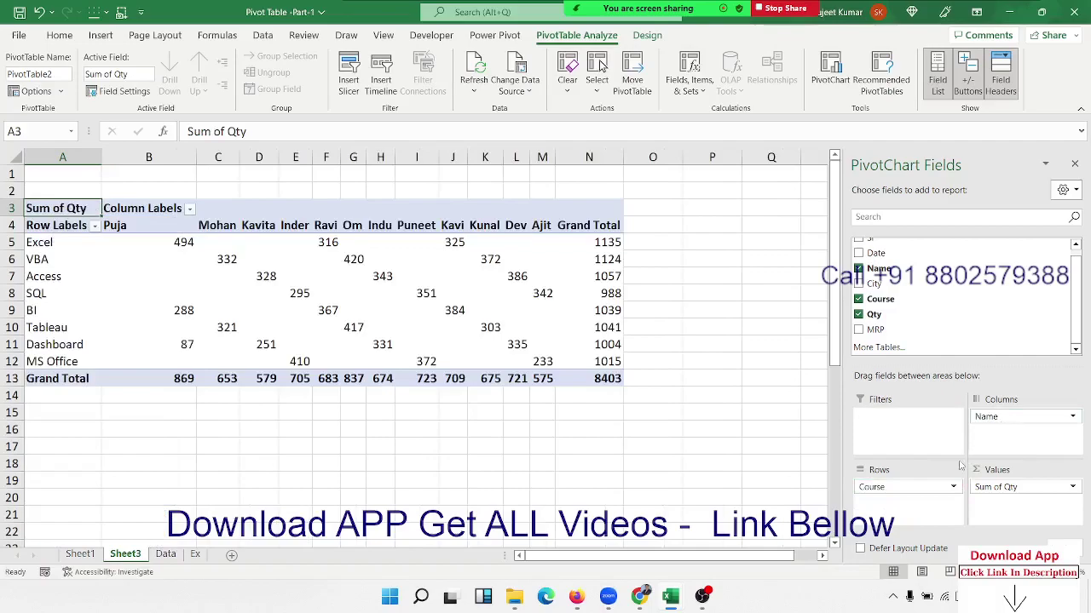
{"action": "mouse_move", "coordinate": [912, 489]}
{"action": "left_mouse_down"}
{"action": "mouse_move", "coordinate": [1024, 471]}
{"action": "mouse_move", "coordinate": [1022, 431]}
{"action": "left_mouse_up"}
{"action": "left_click_drag", "start_coordinate": [937, 417], "coordinate": [917, 492]}
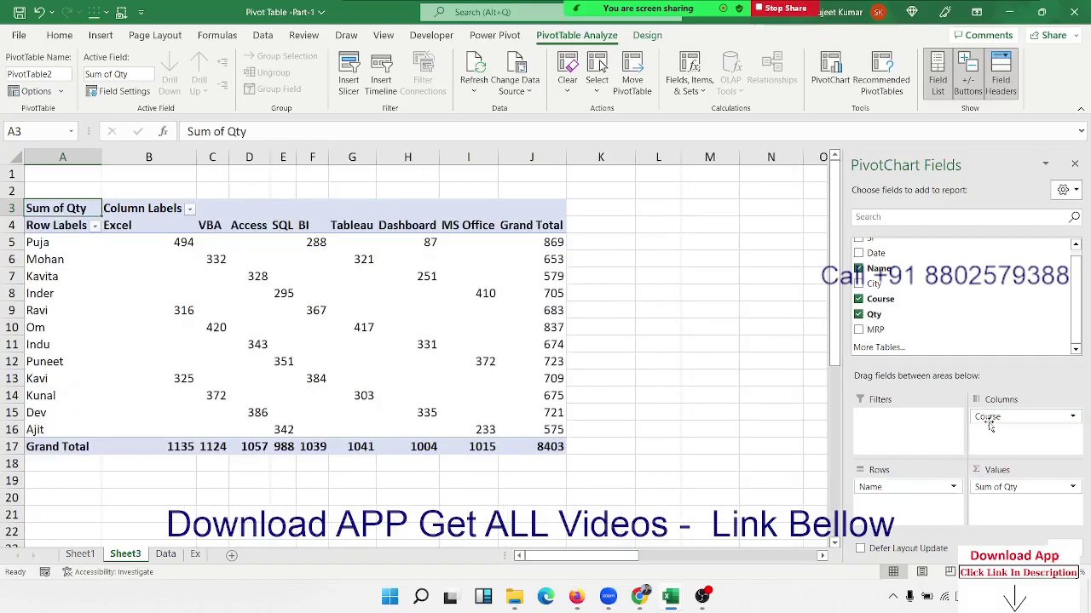
{"action": "mouse_move", "coordinate": [988, 418]}
{"action": "left_mouse_down"}
{"action": "mouse_move", "coordinate": [919, 509]}
{"action": "mouse_move", "coordinate": [993, 429]}
{"action": "left_mouse_up"}
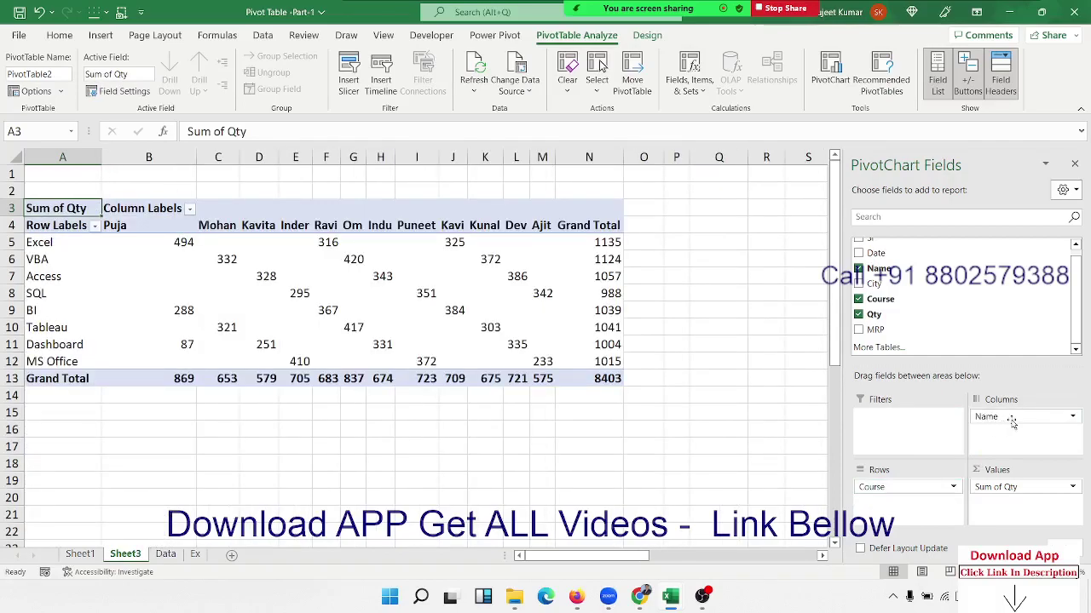
{"action": "left_click_drag", "start_coordinate": [1011, 423], "coordinate": [941, 515]}
{"action": "mouse_move", "coordinate": [870, 487]}
{"action": "left_mouse_down"}
{"action": "mouse_move", "coordinate": [995, 457]}
{"action": "mouse_move", "coordinate": [1003, 433]}
{"action": "left_mouse_up"}
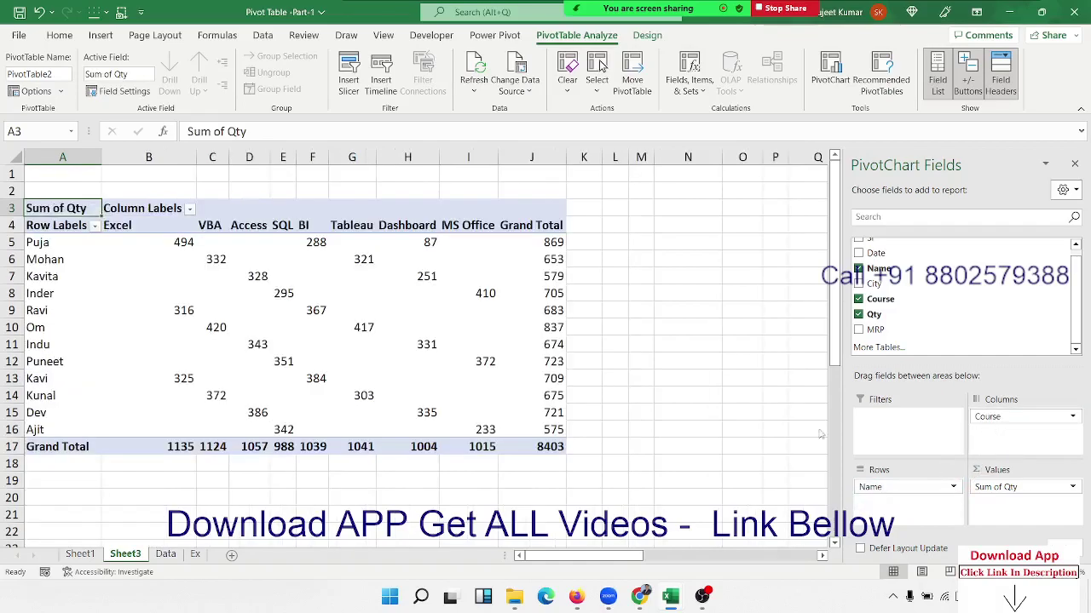
{"action": "left_click_drag", "start_coordinate": [206, 277], "coordinate": [208, 294]}
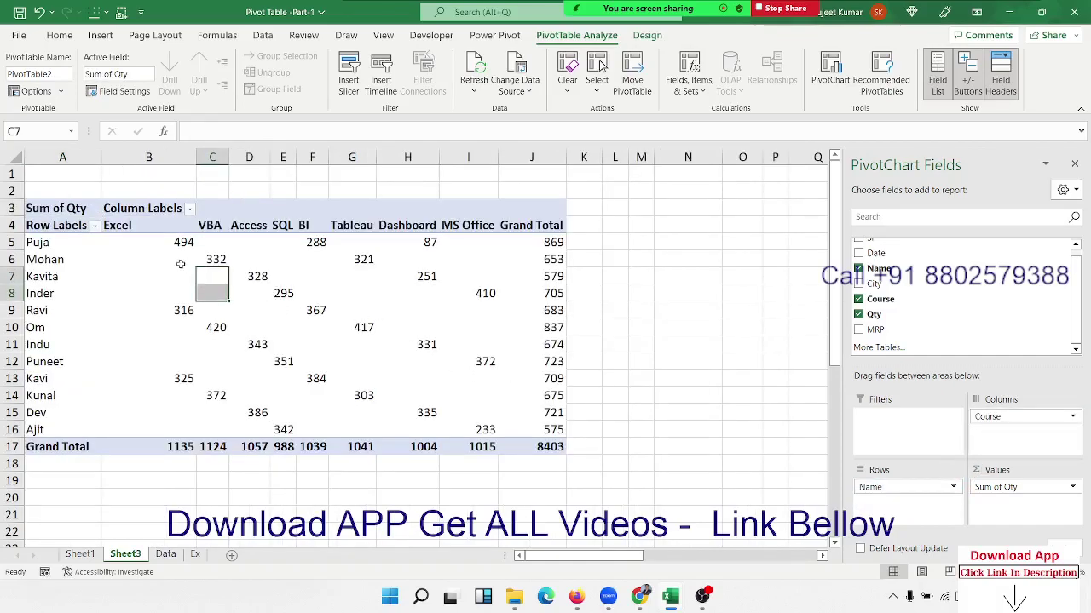
In PivotTable Options, set empty cells to show 0.
{"action": "right_click", "coordinate": [181, 264]}
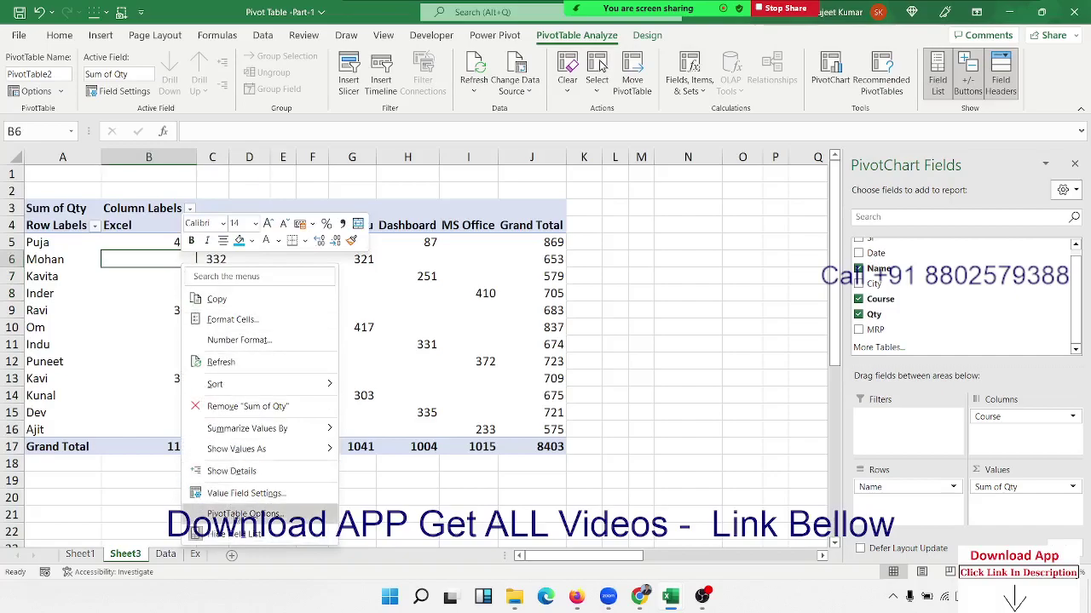
{"action": "left_click", "coordinate": [242, 514]}
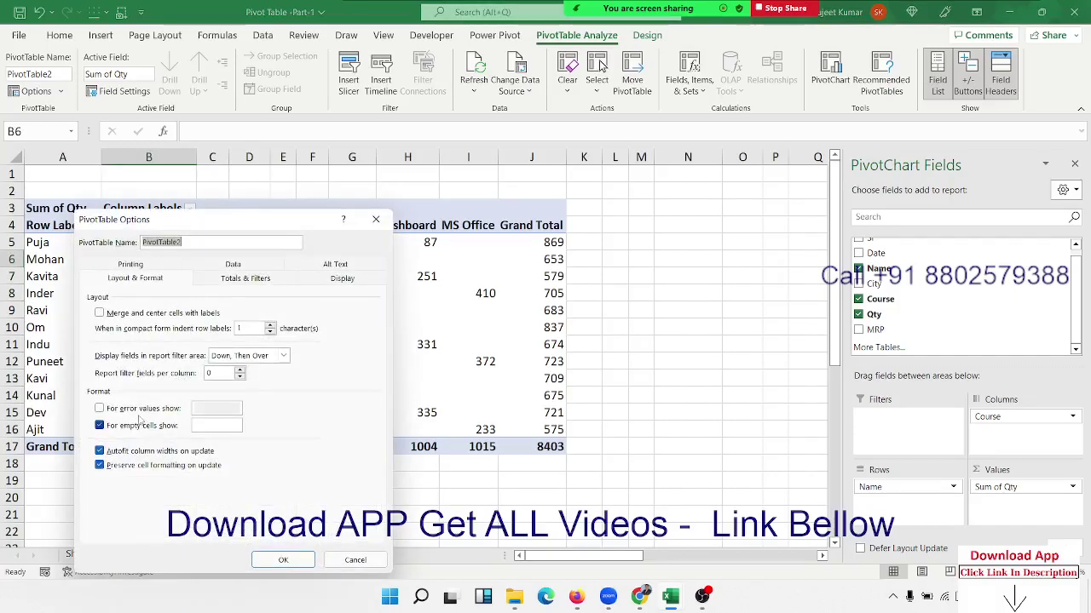
{"action": "left_click", "coordinate": [209, 426]}
{"action": "type", "text": "0"}
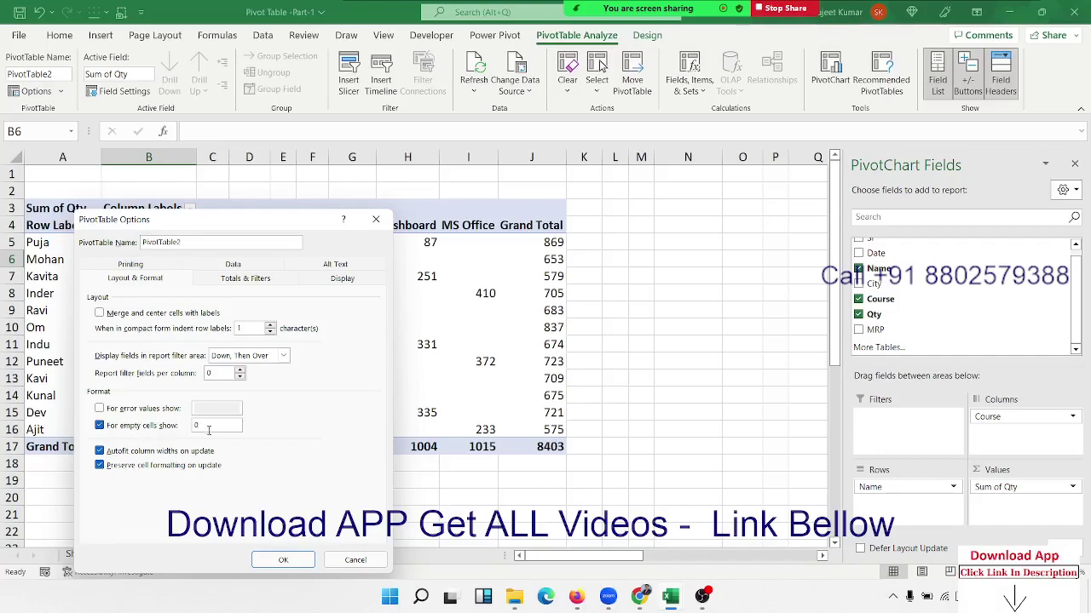
{"action": "left_click", "coordinate": [282, 559]}
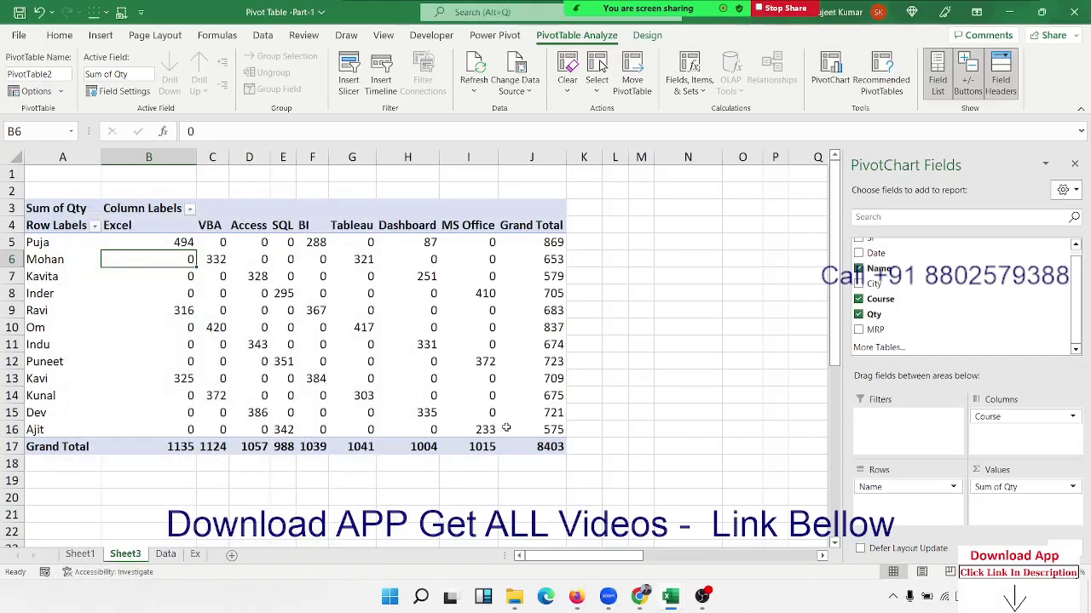
Select pivot values and the Row Labels header to review the zero-filled table.
{"action": "mouse_move", "coordinate": [507, 429]}
{"action": "left_mouse_down"}
{"action": "mouse_move", "coordinate": [485, 358]}
{"action": "mouse_move", "coordinate": [141, 298]}
{"action": "left_mouse_up"}
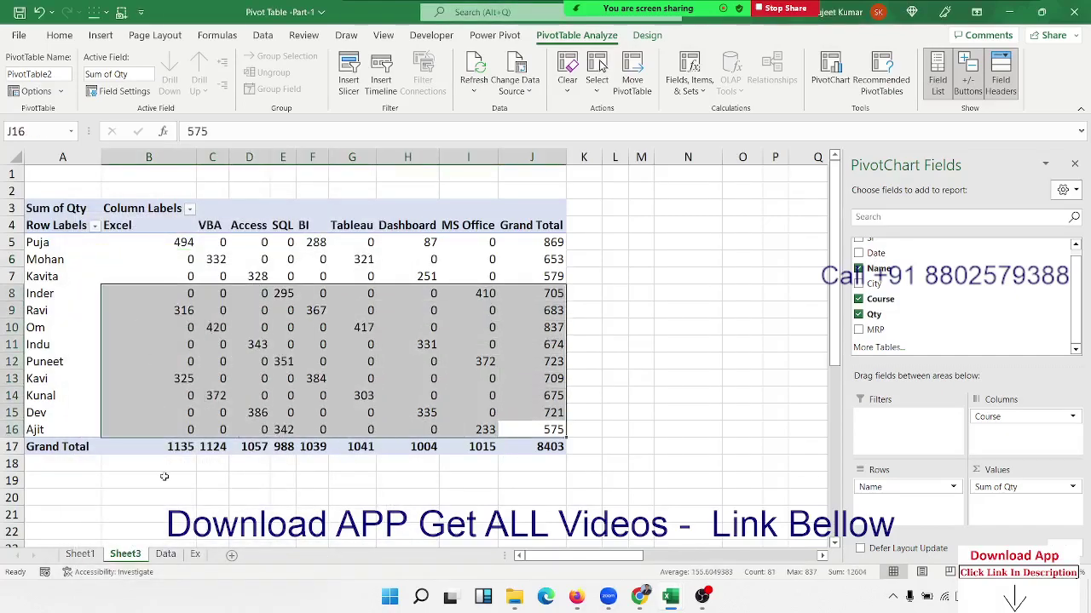
{"action": "left_click", "coordinate": [47, 224]}
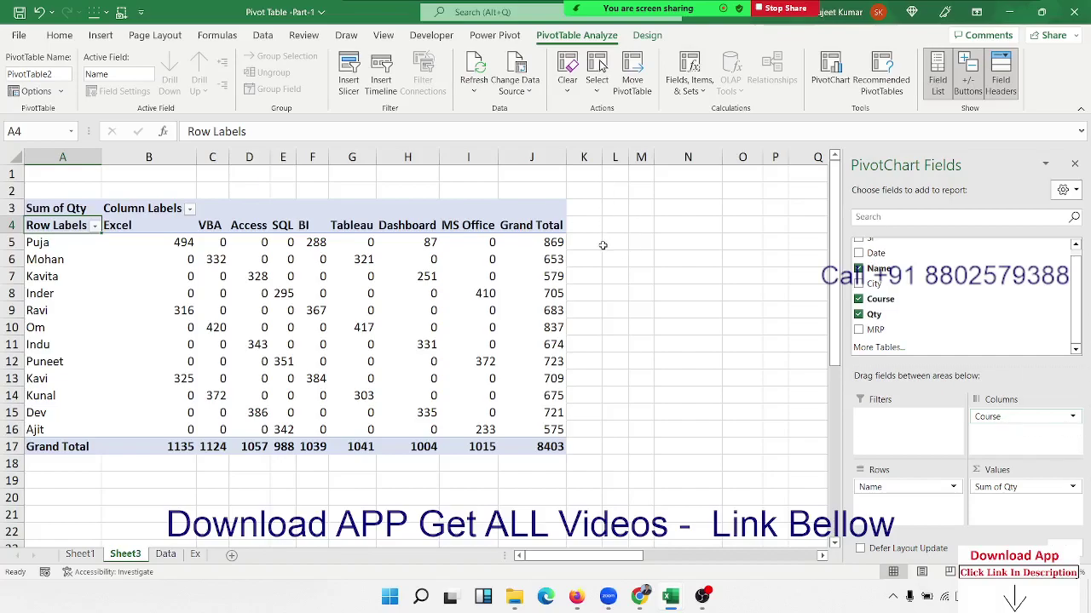
{"action": "left_click_drag", "start_coordinate": [604, 242], "coordinate": [1082, 235]}
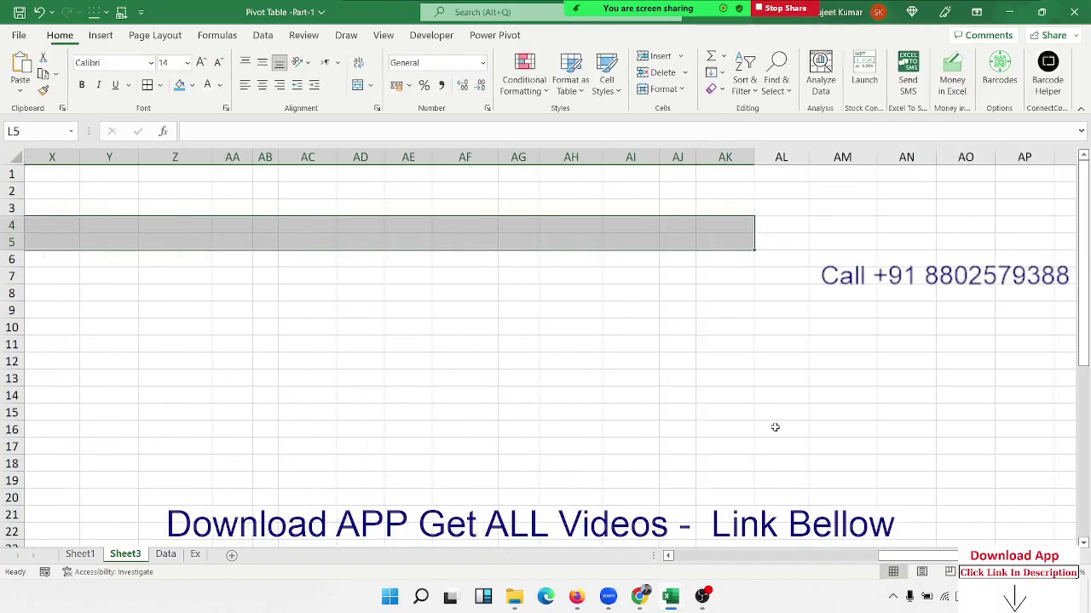
{"action": "left_click_drag", "start_coordinate": [937, 558], "coordinate": [673, 556]}
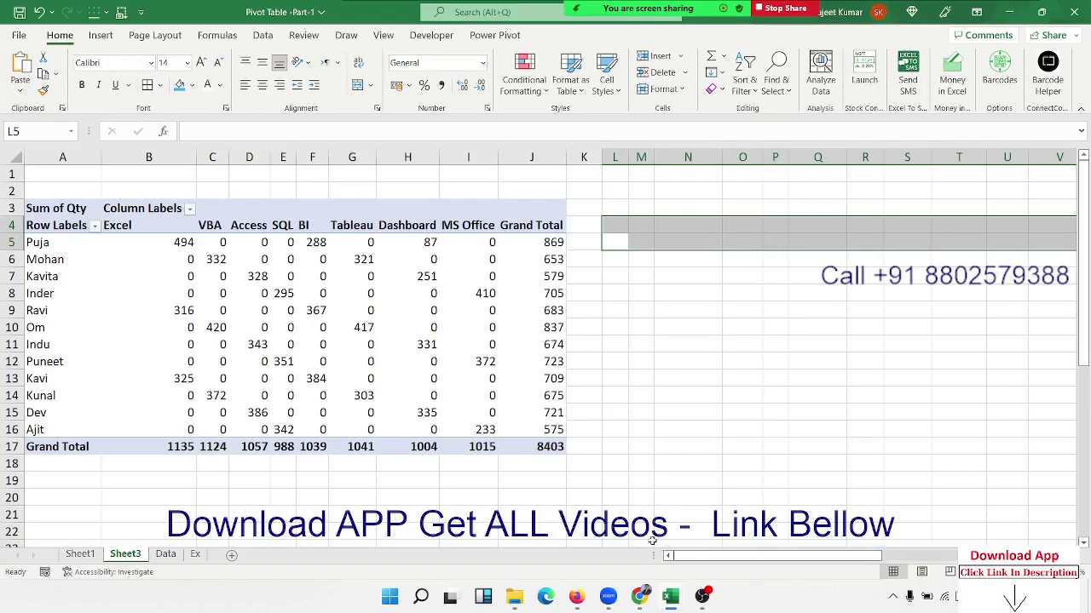
{"action": "left_click", "coordinate": [313, 310]}
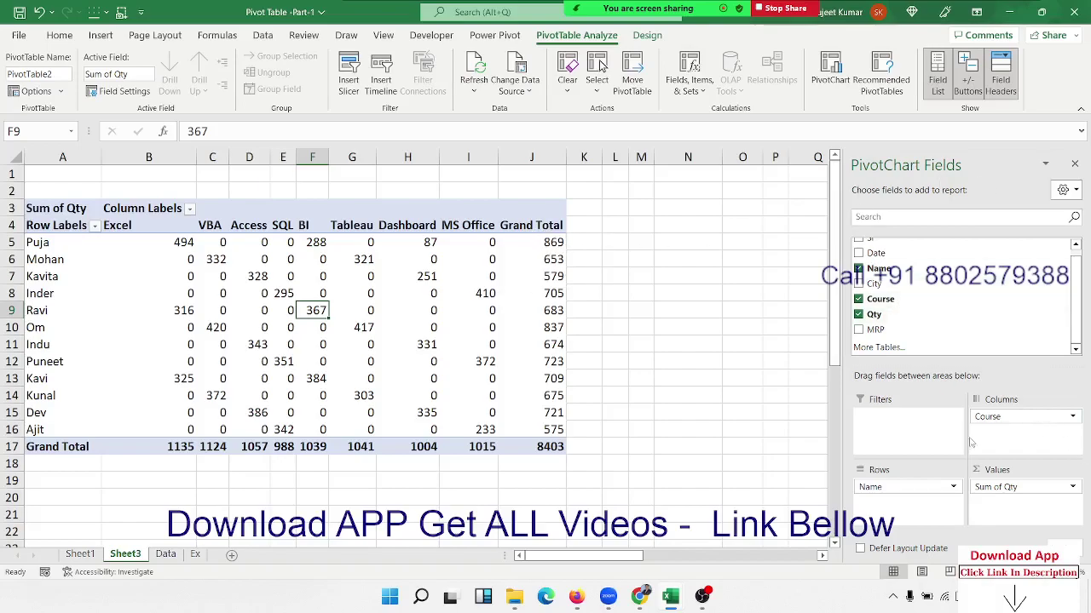
Move Course from Columns into Rows beneath Name.
{"action": "mouse_move", "coordinate": [1019, 419]}
{"action": "left_mouse_down"}
{"action": "mouse_move", "coordinate": [927, 518]}
{"action": "mouse_move", "coordinate": [912, 506]}
{"action": "left_mouse_up"}
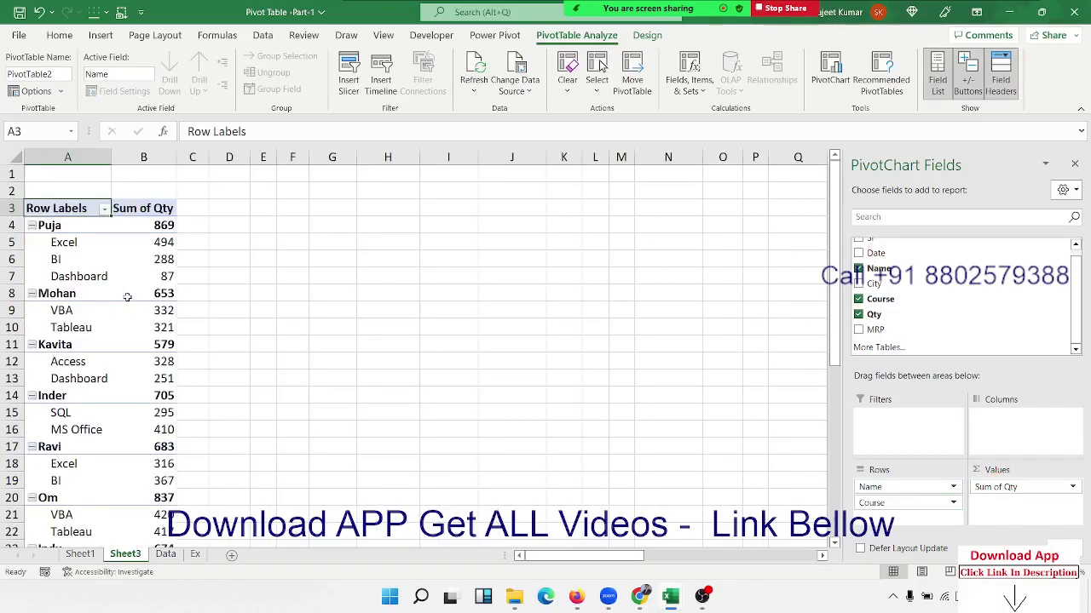
{"action": "scroll", "coordinate": [128, 300], "scroll_direction": "down", "scroll_amount": 10}
{"action": "scroll", "coordinate": [126, 301], "scroll_direction": "down", "scroll_amount": 7}
{"action": "scroll", "coordinate": [126, 301], "scroll_direction": "up", "scroll_amount": 10}
{"action": "scroll", "coordinate": [119, 290], "scroll_direction": "up", "scroll_amount": 7}
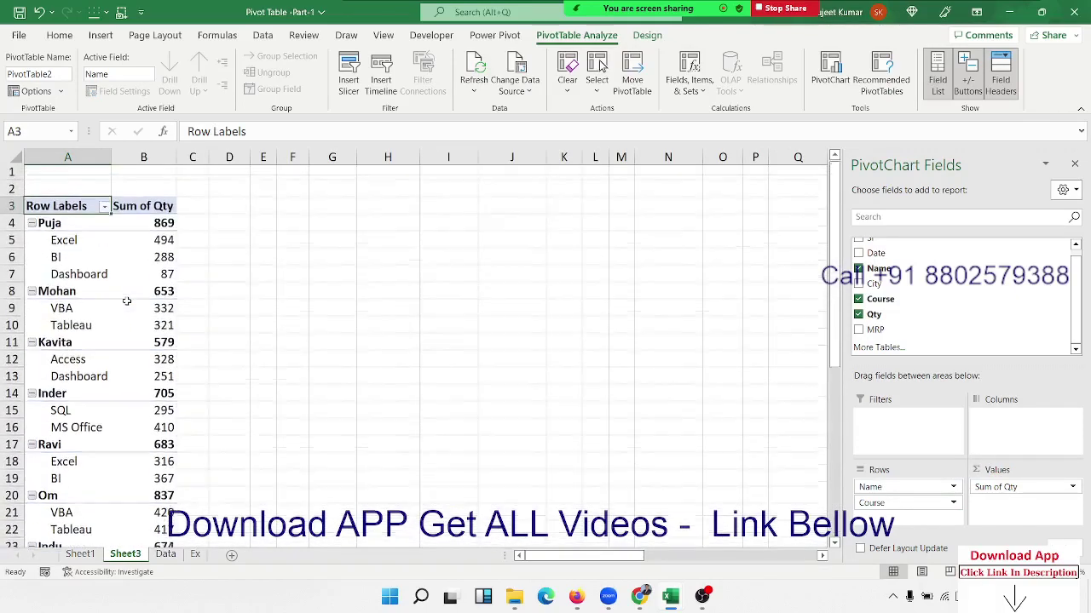
Select Puja's course rows and toggle her group collapsed and expanded.
{"action": "left_click", "coordinate": [68, 227]}
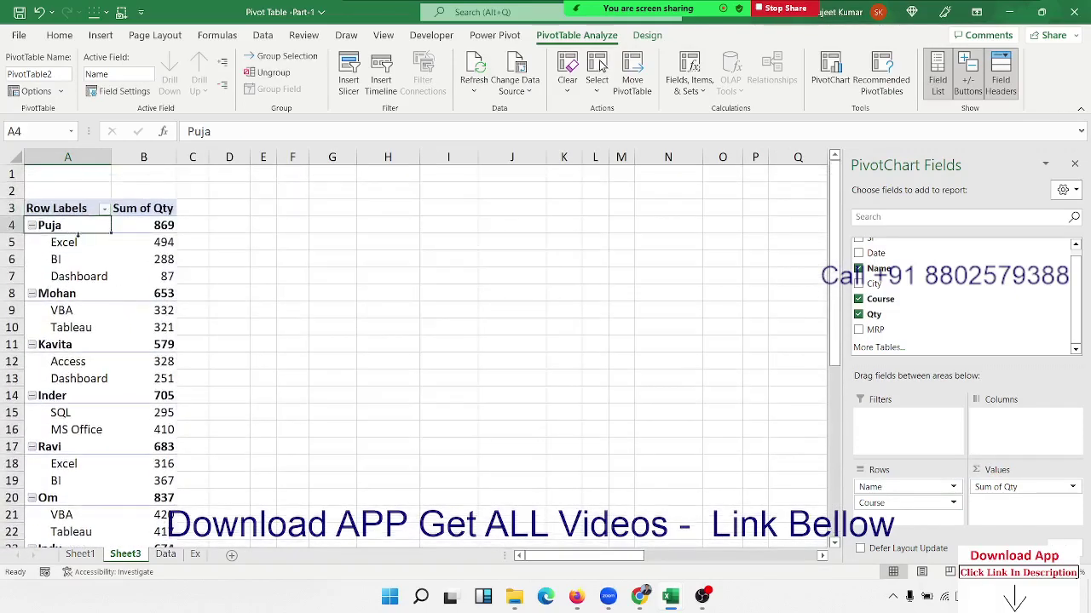
{"action": "left_click_drag", "start_coordinate": [85, 244], "coordinate": [88, 278]}
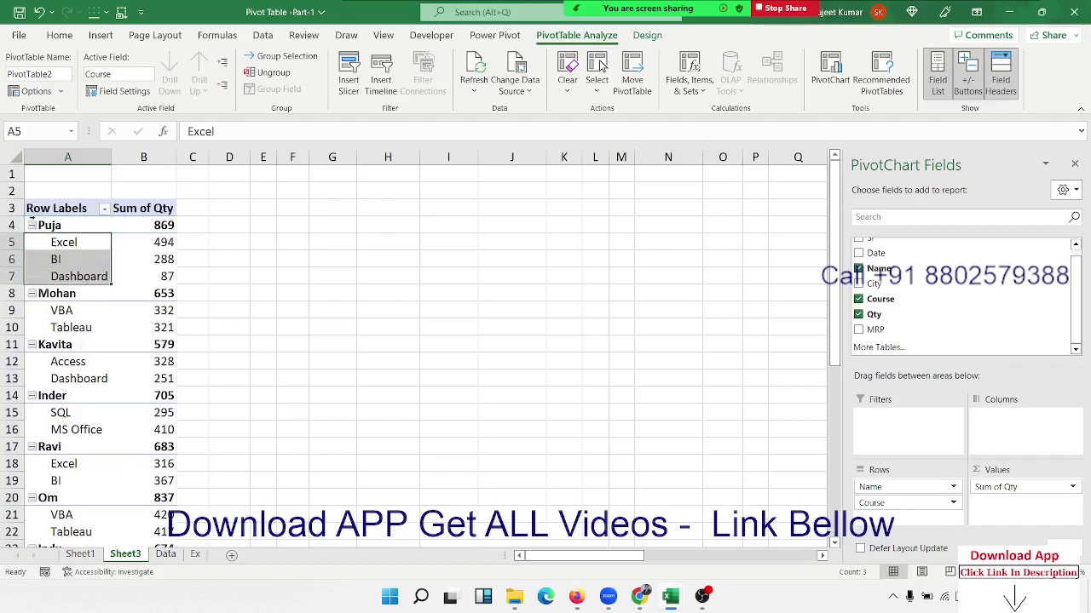
{"action": "left_click", "coordinate": [32, 225]}
{"action": "left_click", "coordinate": [32, 225]}
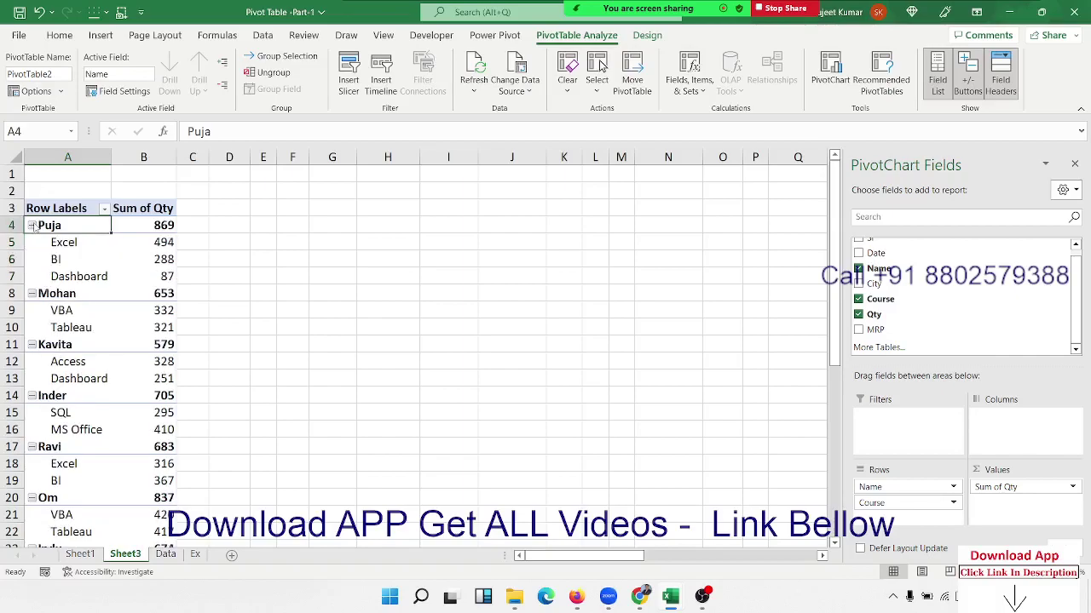
{"action": "left_click", "coordinate": [31, 225]}
{"action": "left_click", "coordinate": [32, 225]}
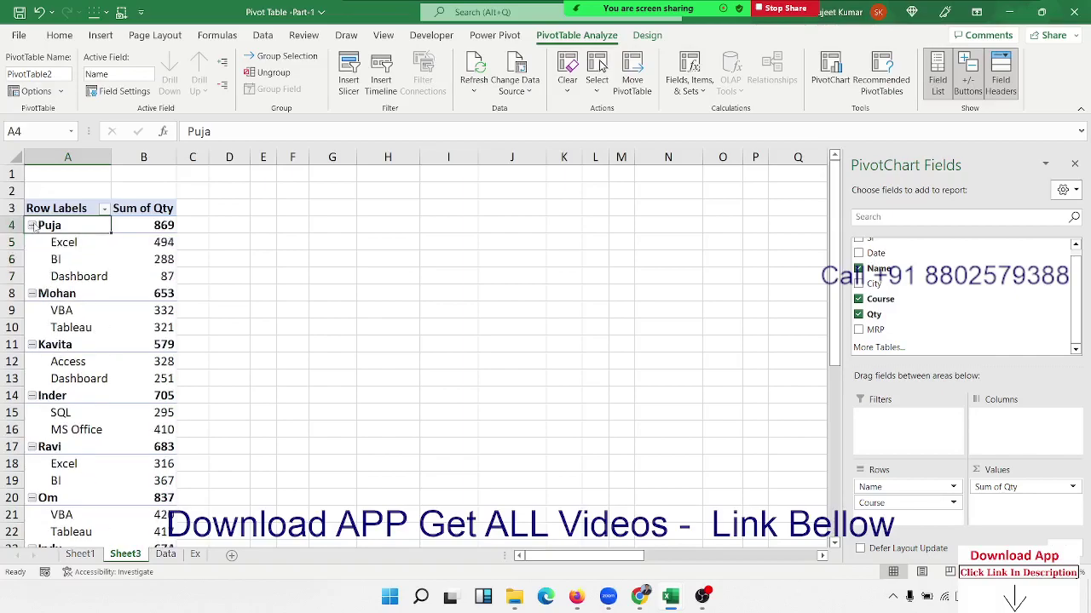
Toggle Mohan's and Kavita's groups, then collapse every name group with Collapse Field.
{"action": "left_click", "coordinate": [31, 294]}
{"action": "left_click", "coordinate": [32, 294]}
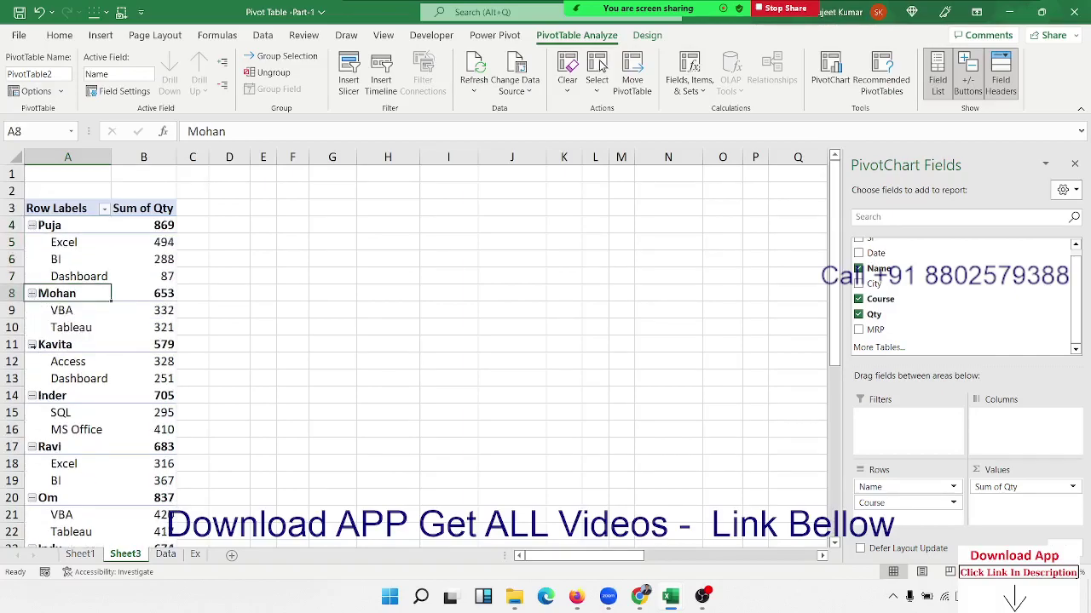
{"action": "left_click", "coordinate": [37, 347]}
{"action": "left_click", "coordinate": [31, 345]}
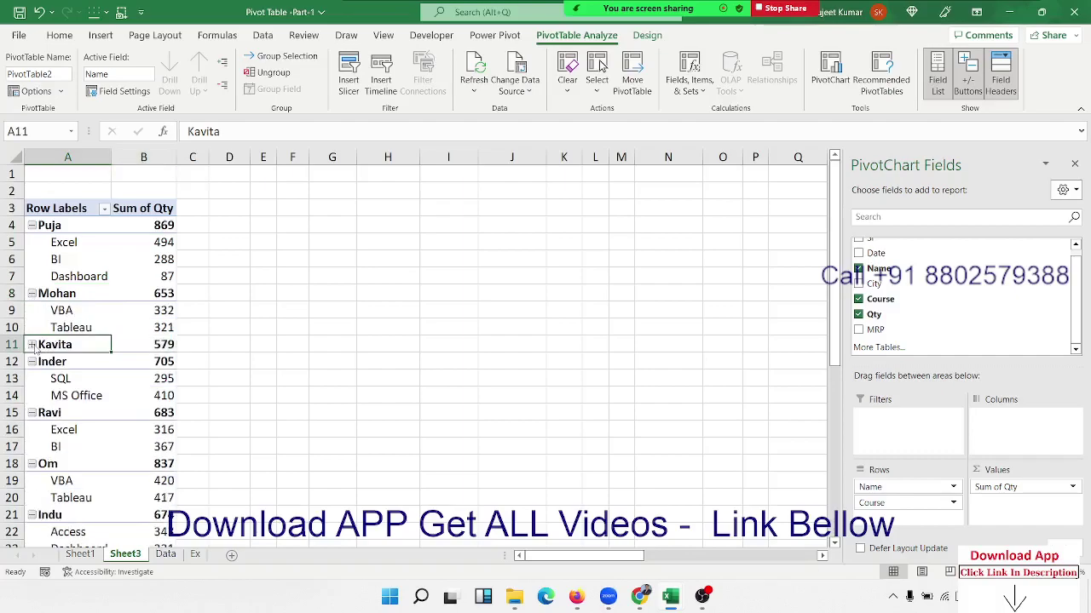
{"action": "left_click", "coordinate": [32, 345]}
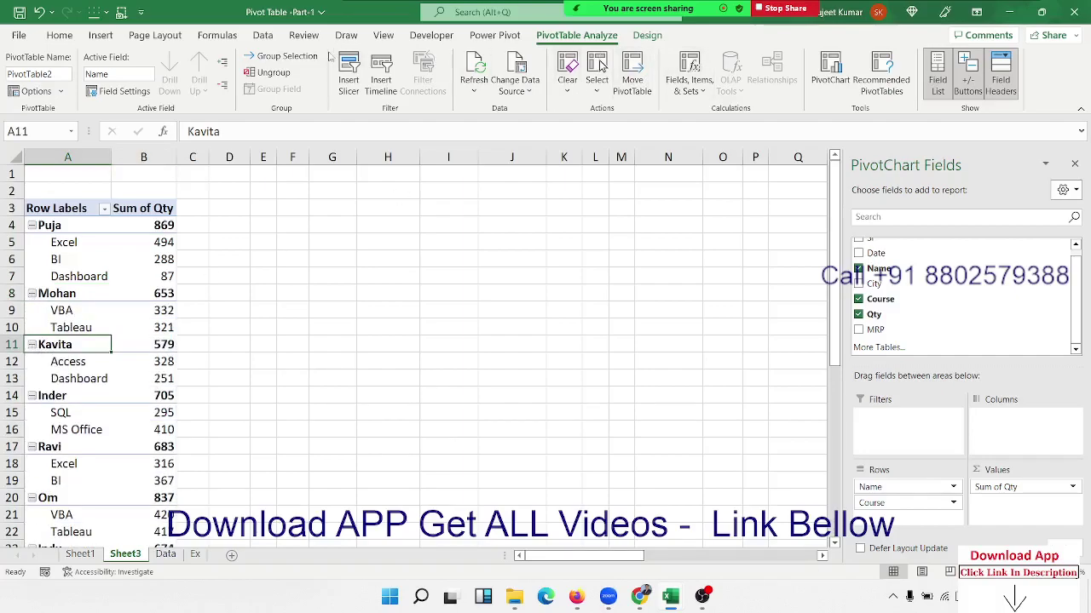
{"action": "left_click", "coordinate": [224, 88]}
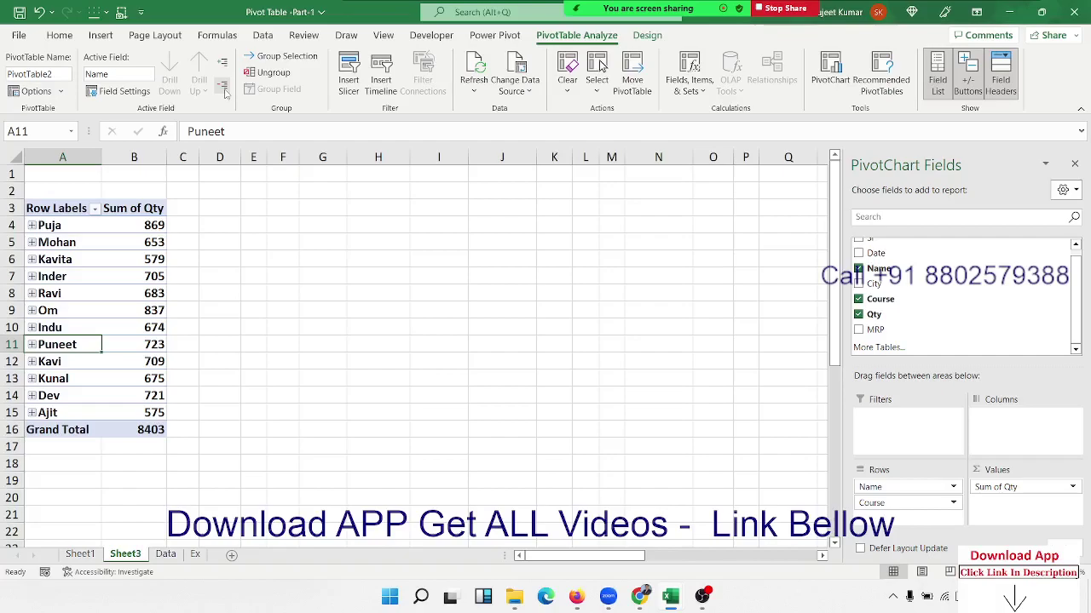
Toggle Inder's course rows open and closed with the +/- button.
{"action": "mouse_move", "coordinate": [876, 19]}
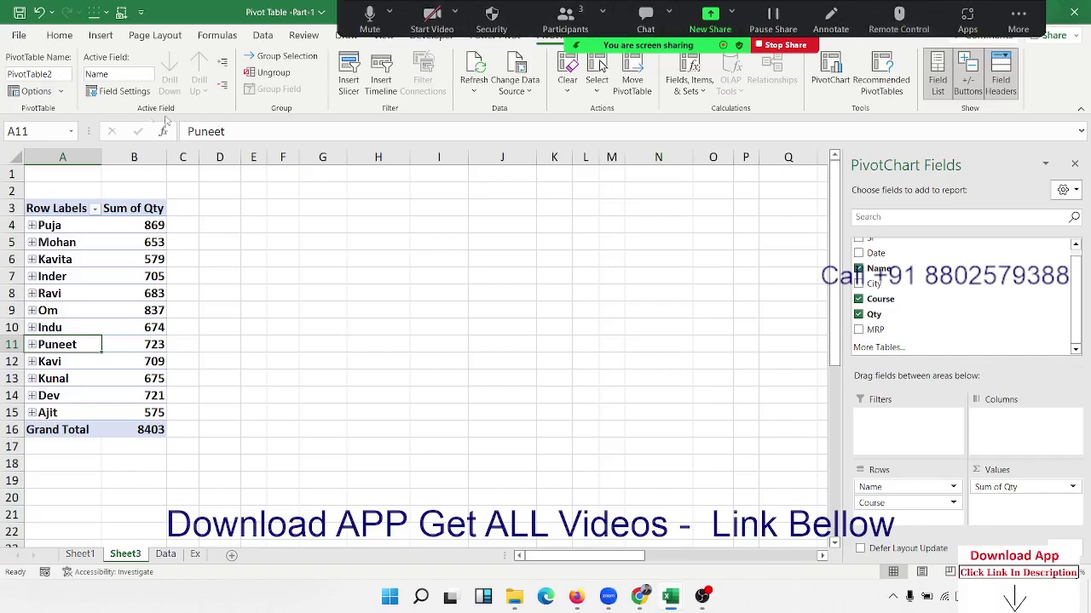
{"action": "left_click", "coordinate": [33, 278]}
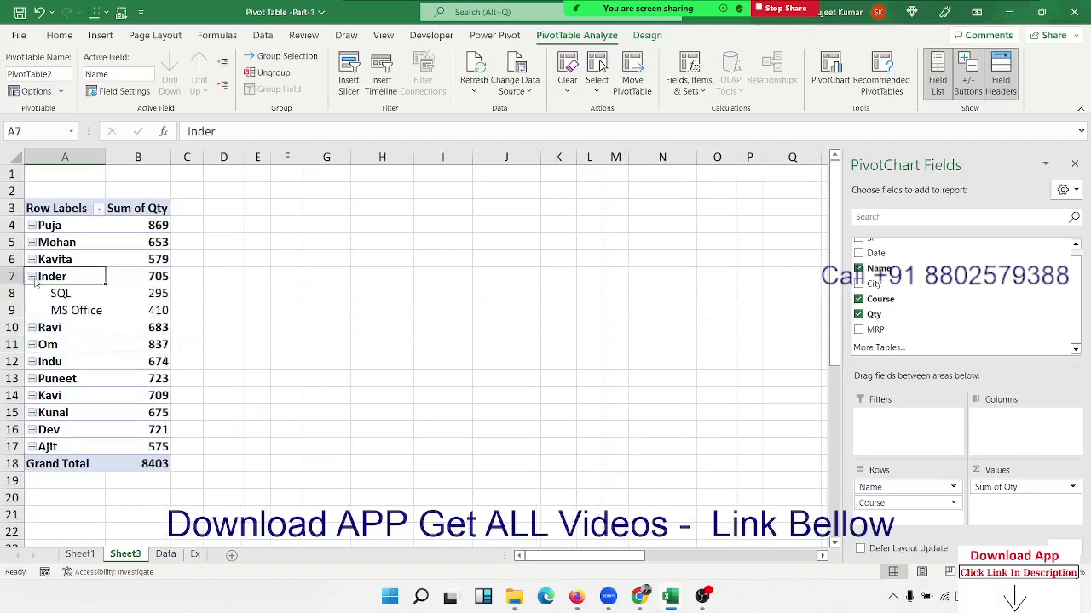
{"action": "left_click", "coordinate": [32, 277]}
{"action": "left_click", "coordinate": [32, 277]}
{"action": "left_click", "coordinate": [33, 277]}
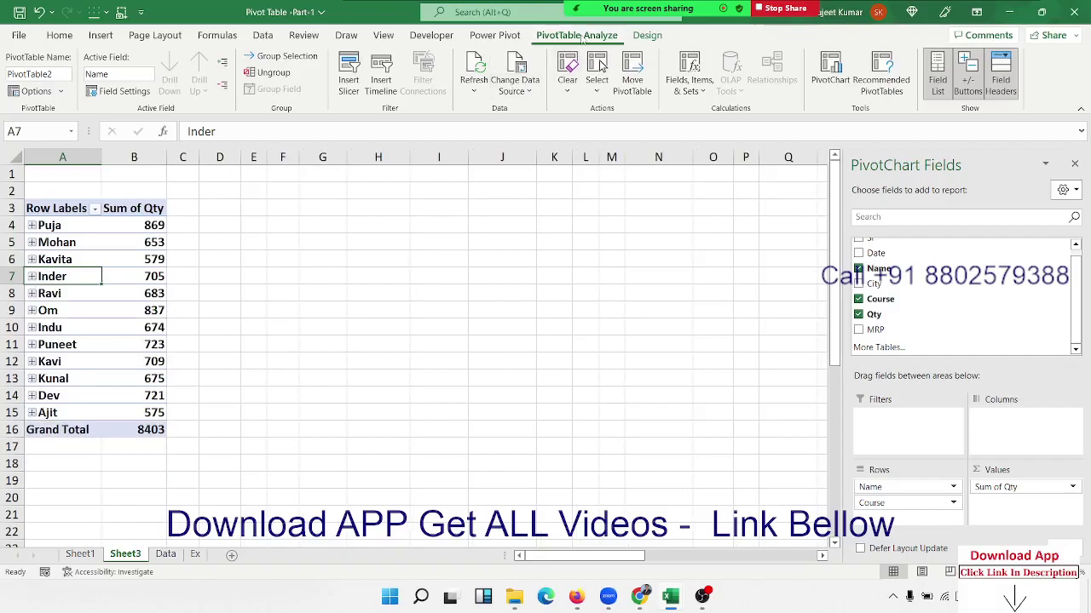
Expand every name with Expand Field, then toggle Mohan's course rows.
{"action": "left_click", "coordinate": [223, 65]}
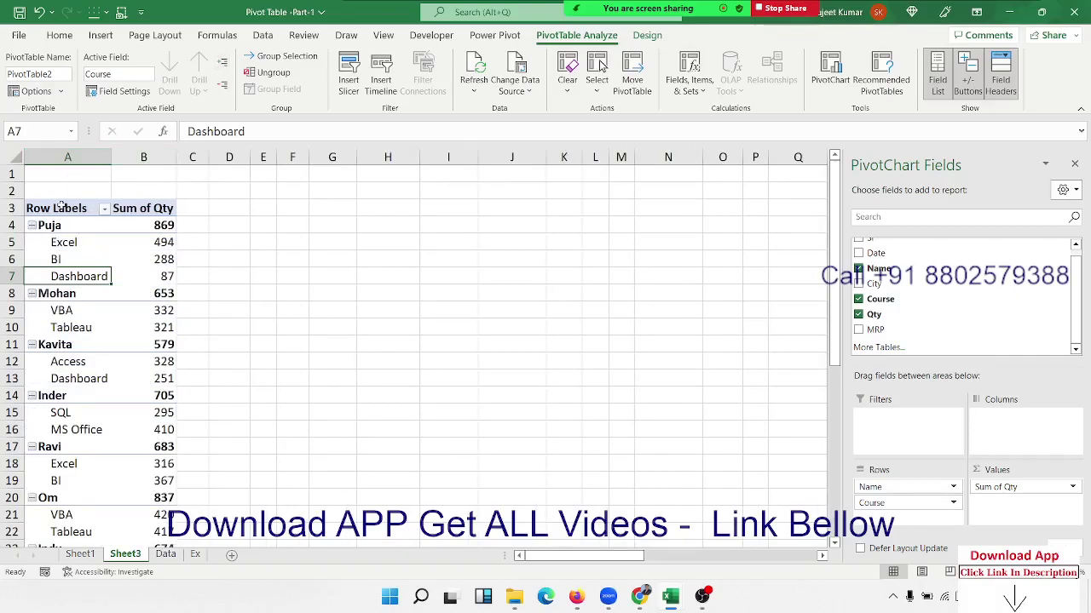
{"action": "left_click", "coordinate": [32, 294]}
{"action": "left_click", "coordinate": [32, 294]}
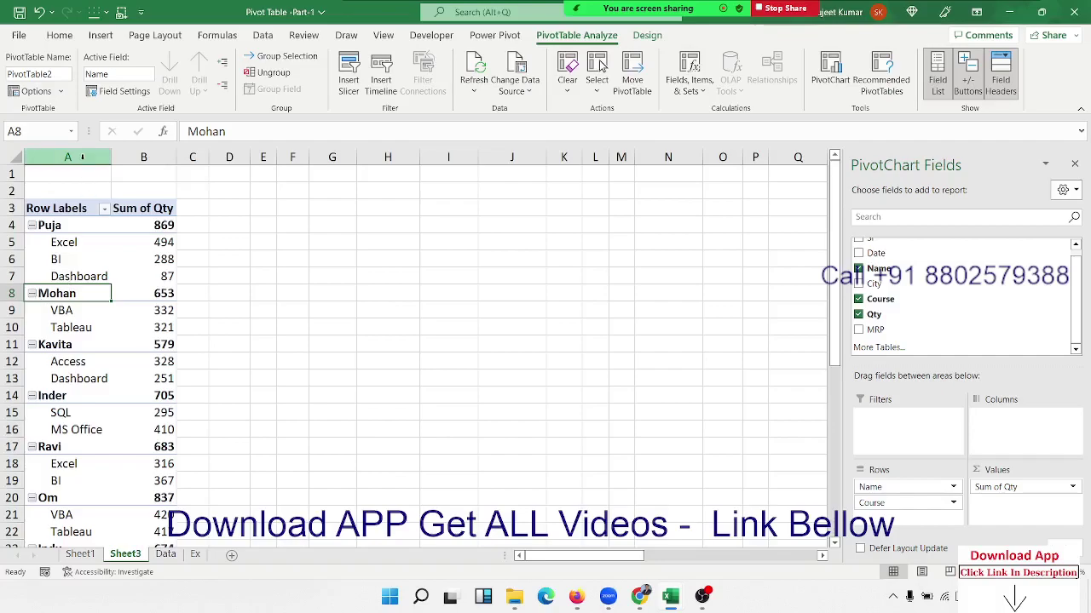
{"action": "left_click_drag", "start_coordinate": [47, 157], "coordinate": [133, 165]}
{"action": "key", "text": "ctrl+c"}
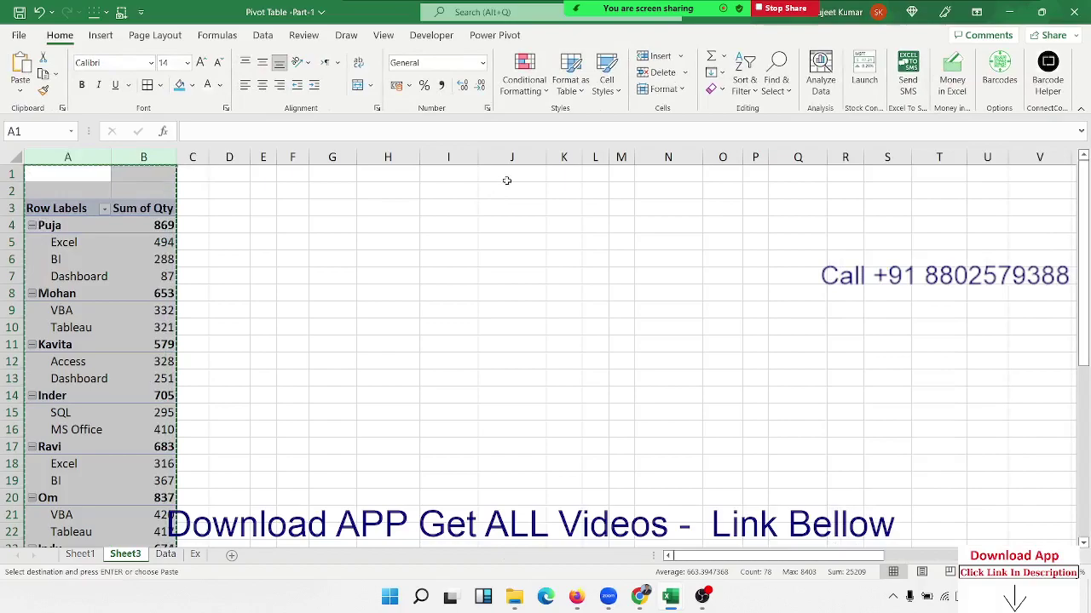
{"action": "left_click", "coordinate": [507, 180]}
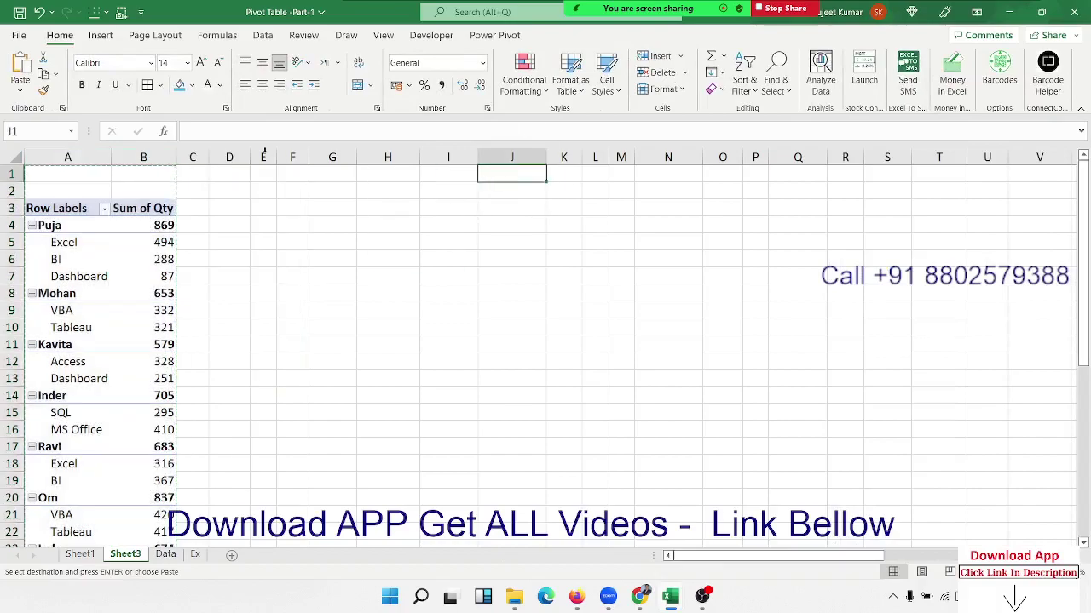
{"action": "left_click", "coordinate": [33, 94]}
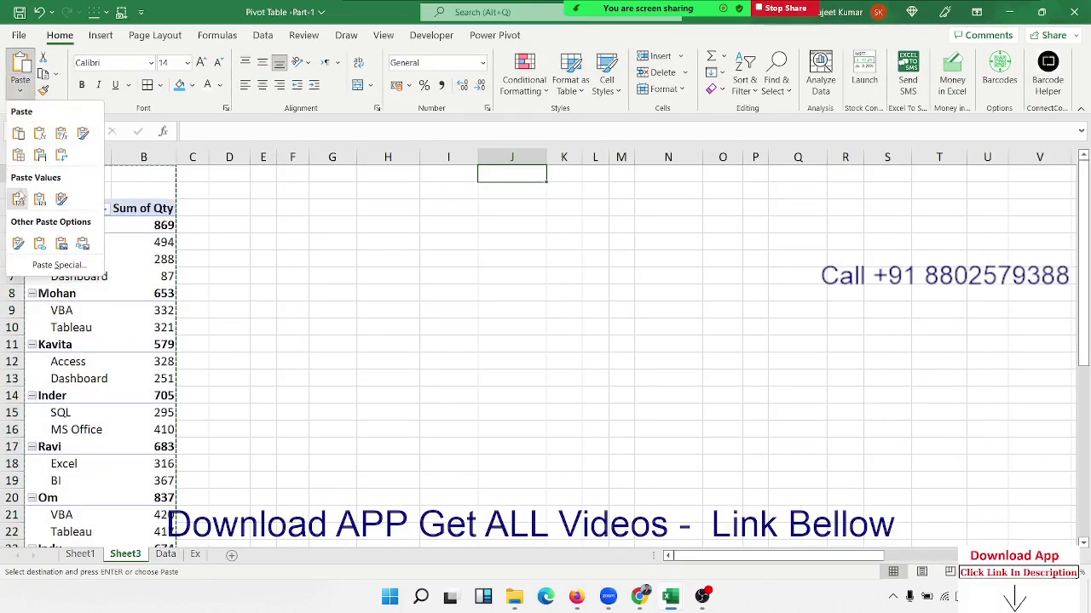
{"action": "left_click", "coordinate": [19, 196]}
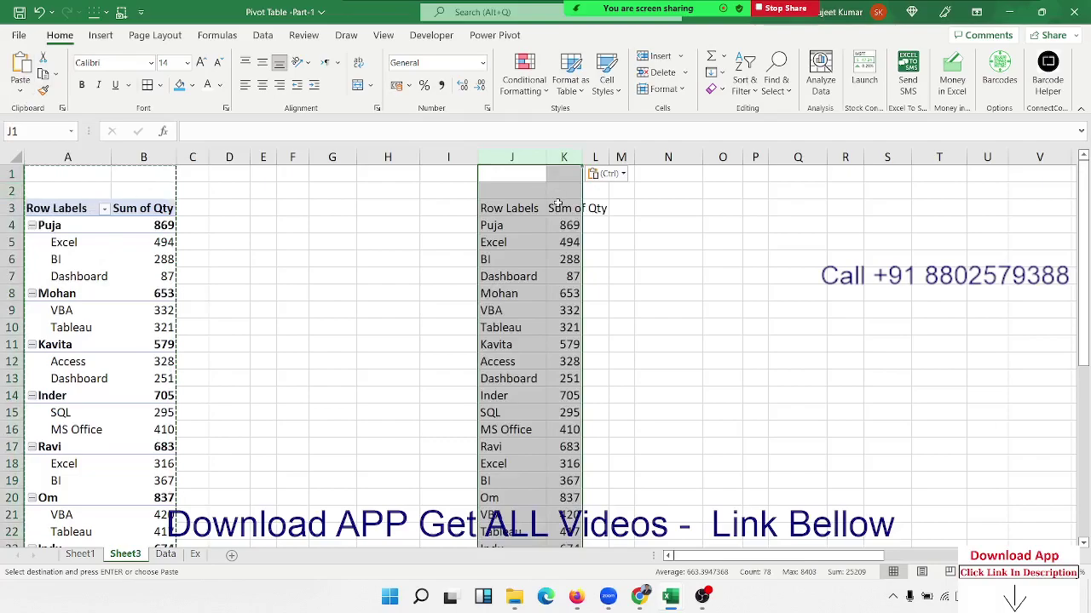
{"action": "left_click", "coordinate": [559, 206]}
{"action": "double_click", "coordinate": [587, 160]}
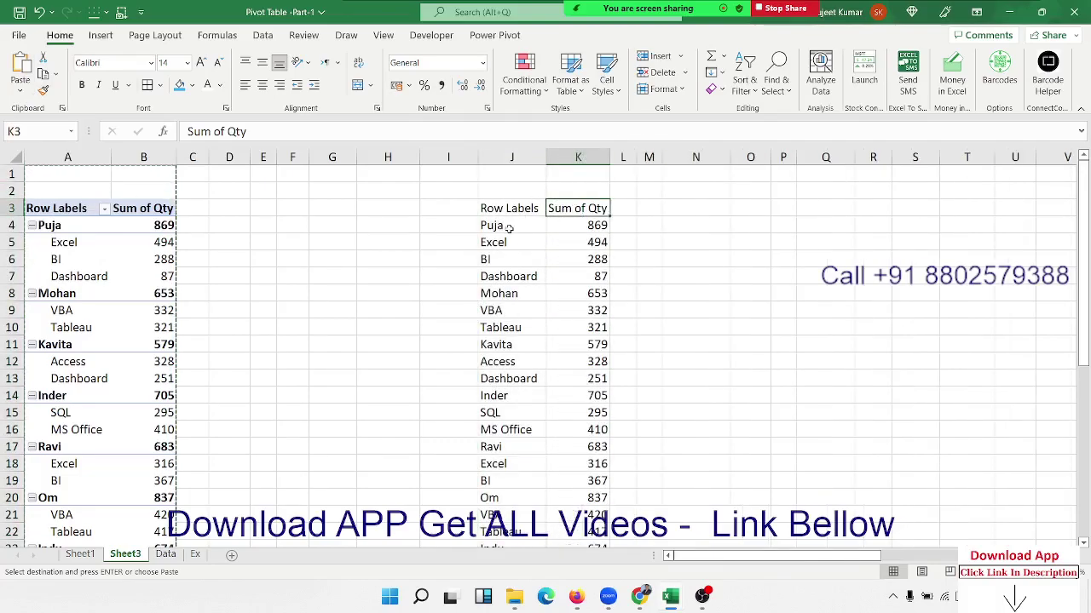
{"action": "left_click_drag", "start_coordinate": [509, 225], "coordinate": [534, 258]}
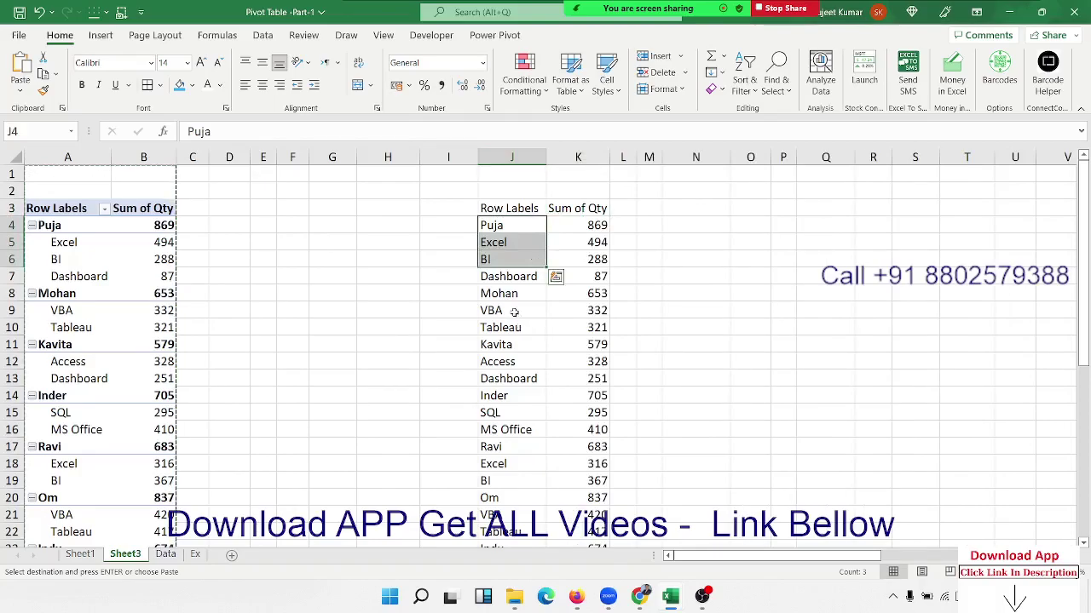
{"action": "left_click_drag", "start_coordinate": [504, 354], "coordinate": [494, 223]}
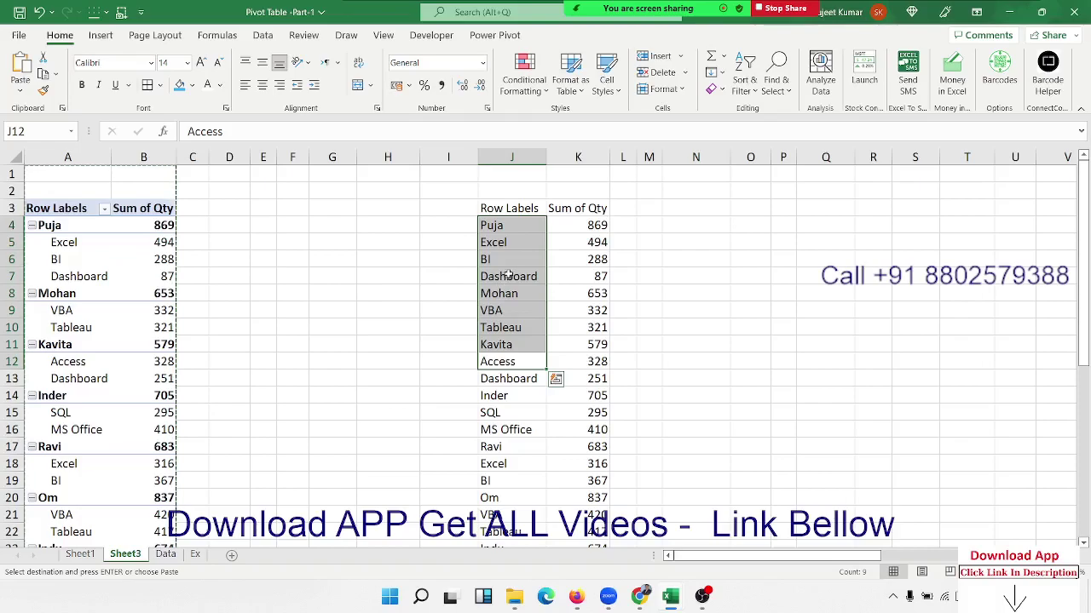
{"action": "left_click_drag", "start_coordinate": [515, 157], "coordinate": [579, 157]}
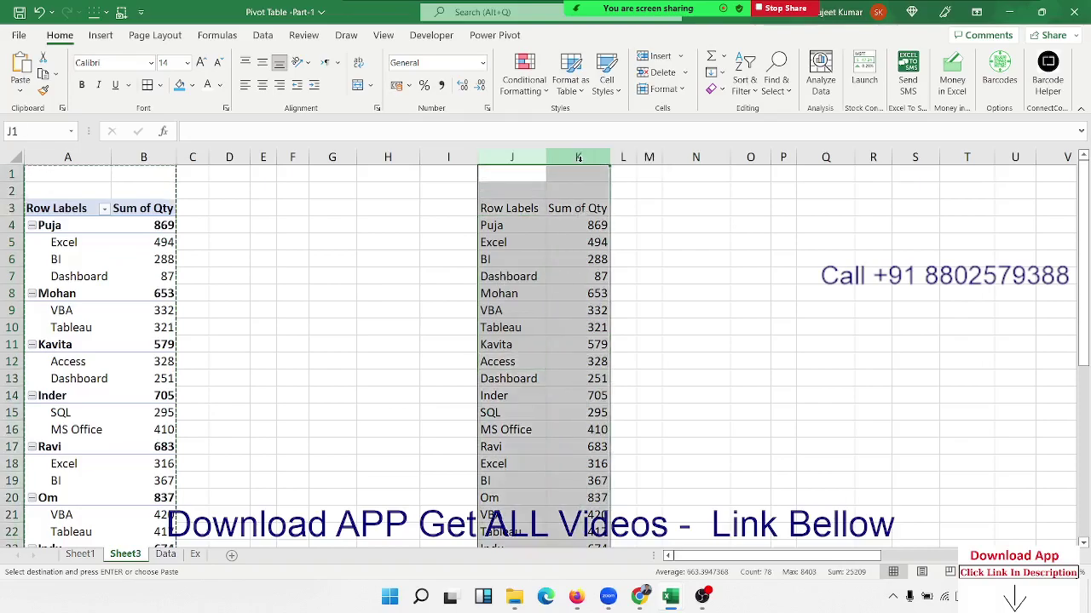
{"action": "key", "text": "ctrl+minus"}
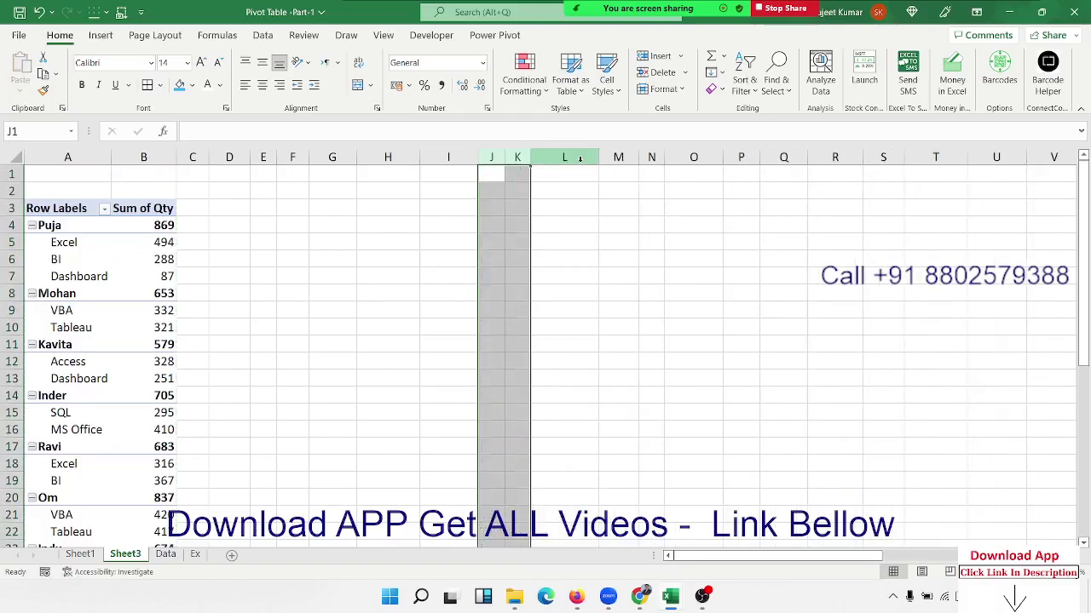
{"action": "left_click_drag", "start_coordinate": [247, 225], "coordinate": [302, 235]}
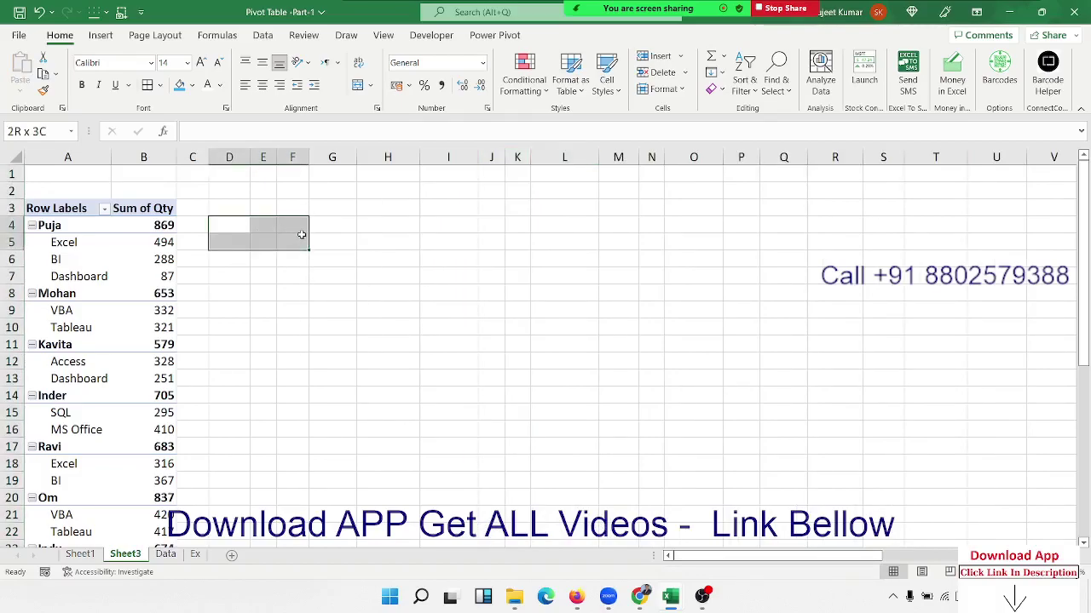
{"action": "left_click", "coordinate": [131, 272]}
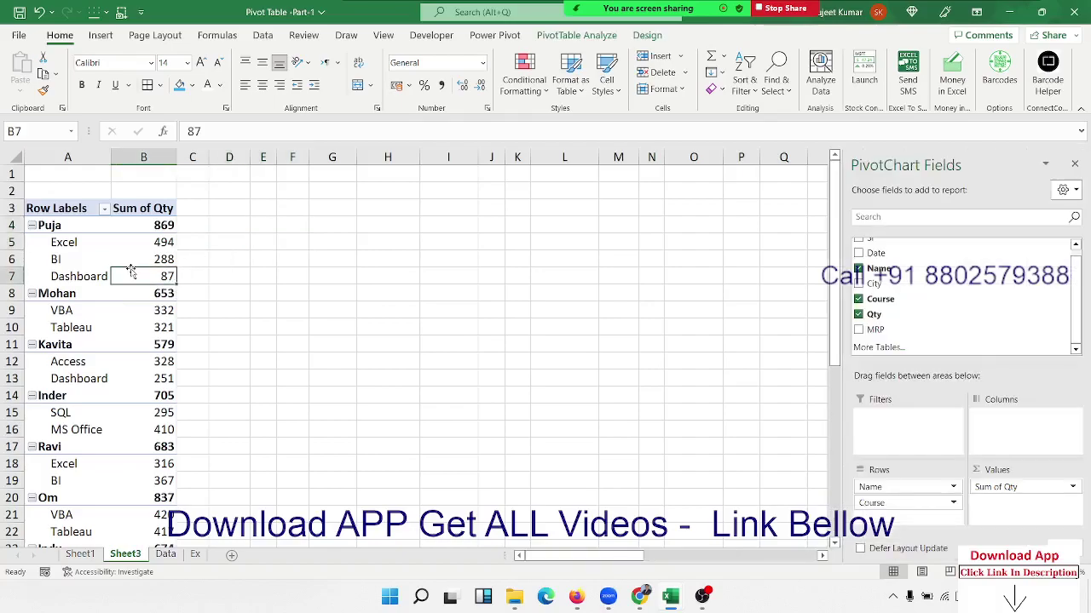
Set the PivotTable report layout to Show in Tabular Form.
{"action": "left_click", "coordinate": [641, 37]}
{"action": "left_click", "coordinate": [100, 85]}
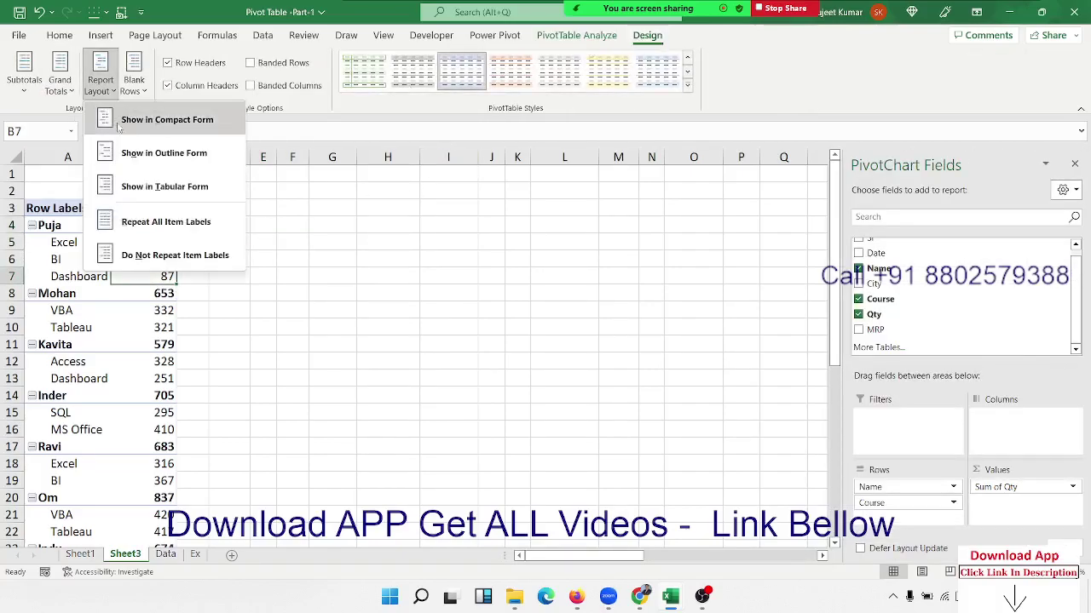
{"action": "left_click", "coordinate": [147, 186]}
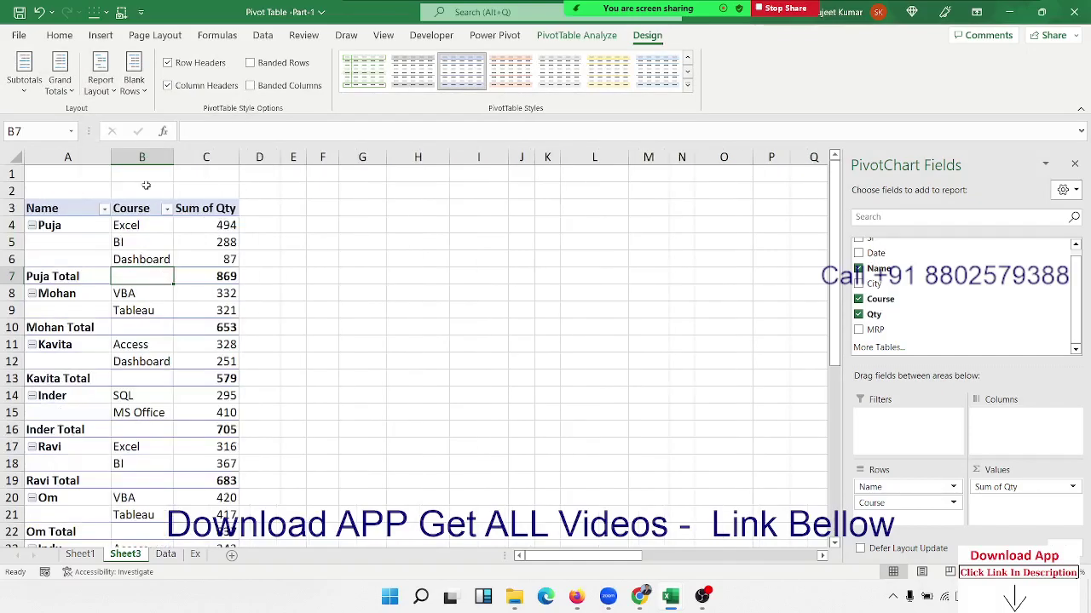
Check the name subtotals (Kavita 579, Ravi 683, Puja Total) and reopen the layout choices without changes.
{"action": "left_click", "coordinate": [203, 375]}
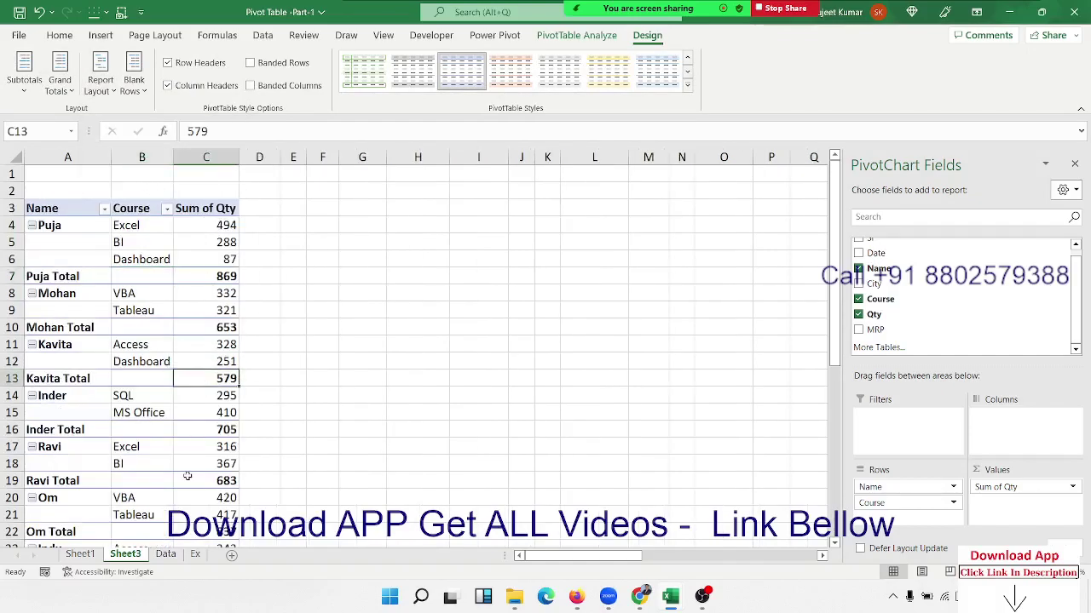
{"action": "left_click", "coordinate": [188, 476]}
{"action": "left_click_drag", "start_coordinate": [62, 277], "coordinate": [197, 279]}
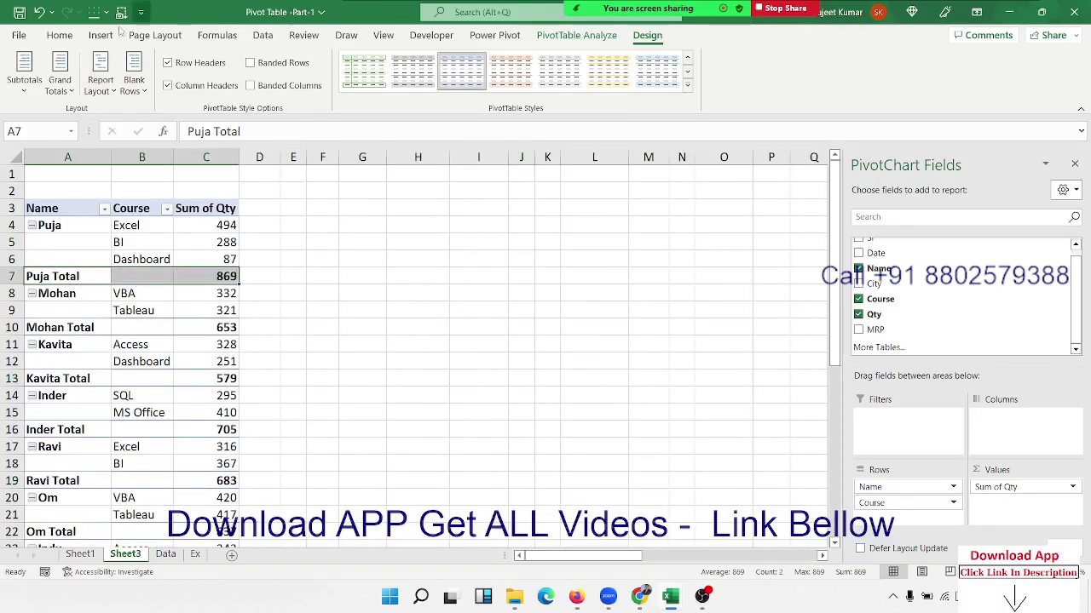
{"action": "left_click", "coordinate": [101, 81]}
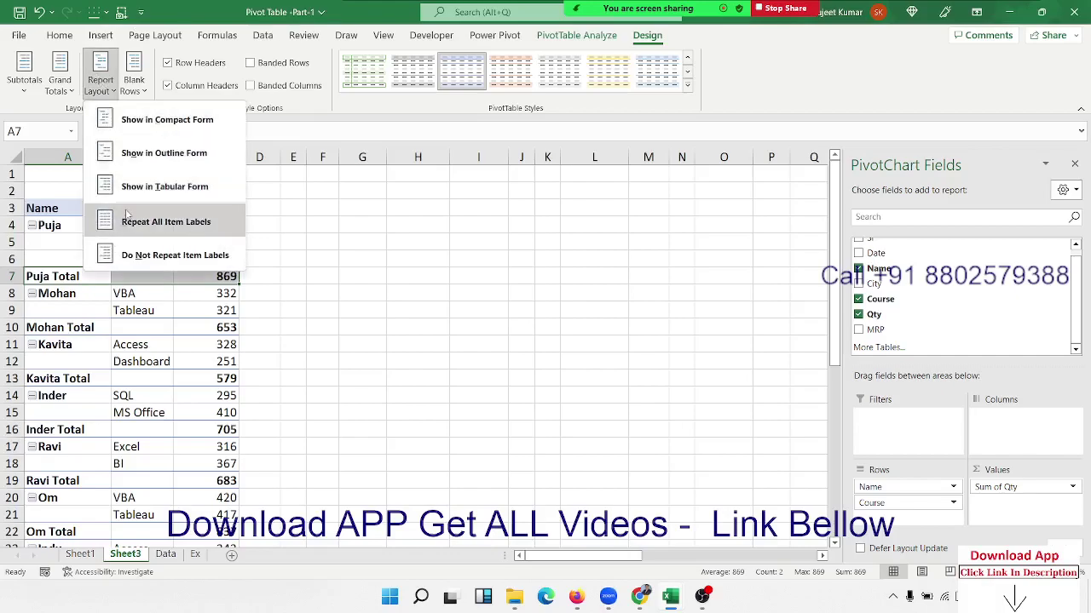
{"action": "left_click", "coordinate": [120, 258]}
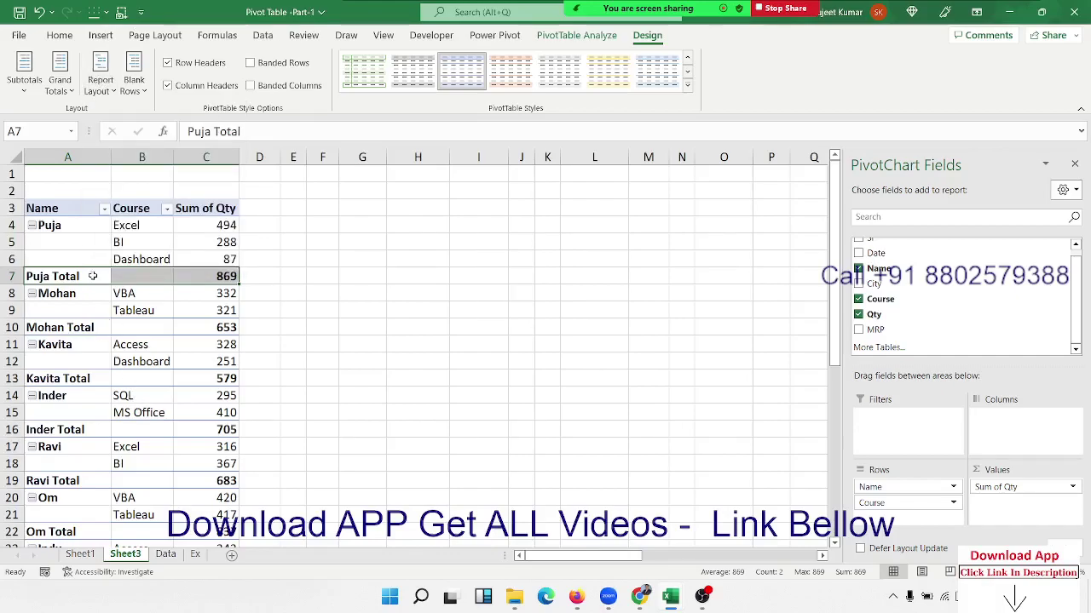
Enable Classic PivotTable layout on the Display tab of PivotTable Options.
{"action": "right_click", "coordinate": [94, 277]}
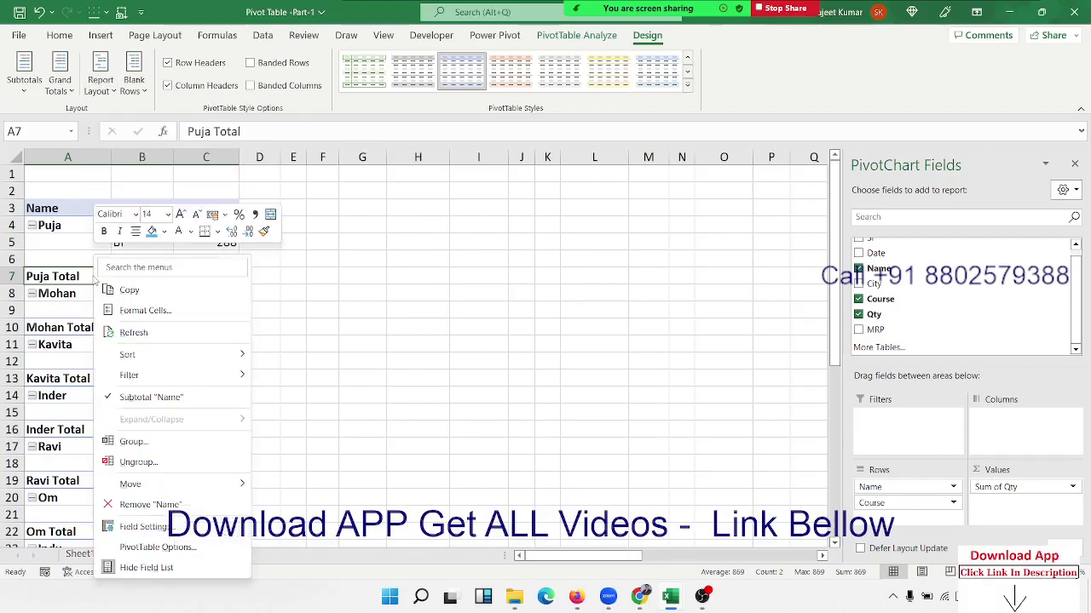
{"action": "left_click", "coordinate": [160, 554]}
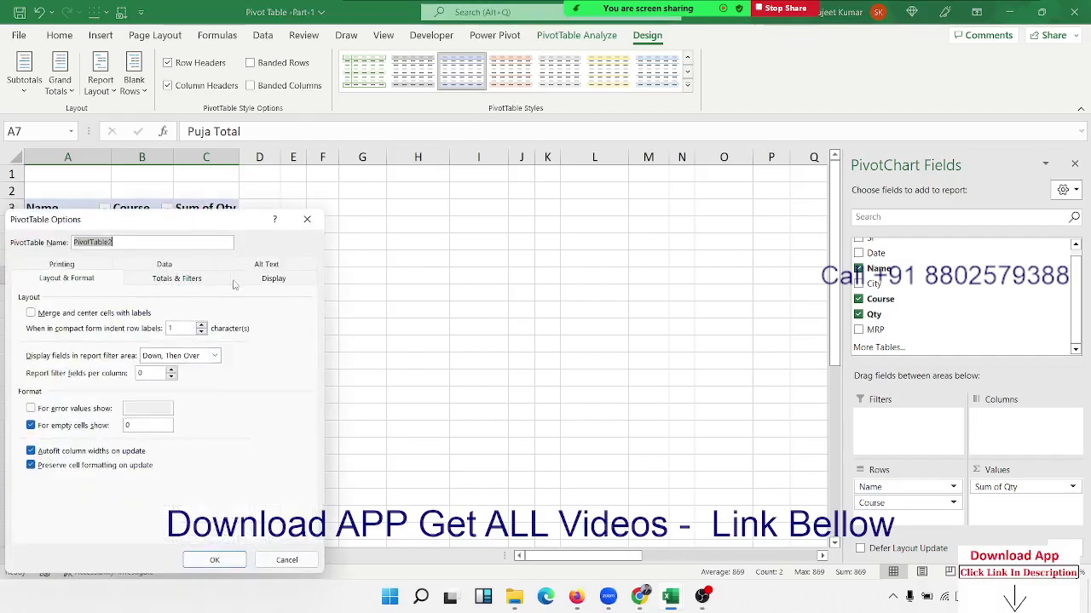
{"action": "left_click", "coordinate": [273, 278]}
{"action": "left_click", "coordinate": [60, 390]}
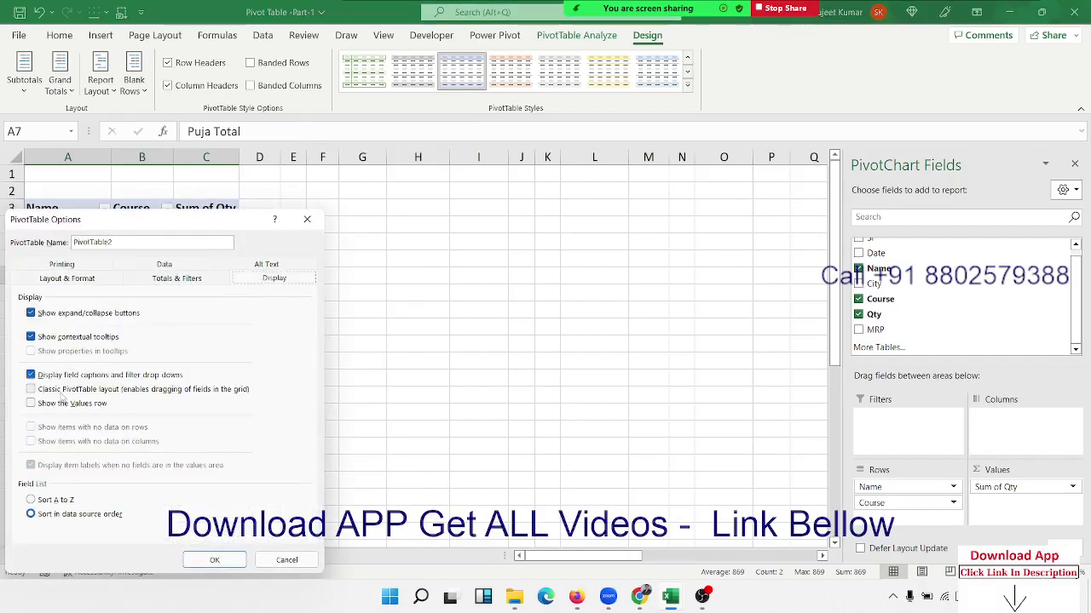
{"action": "left_click", "coordinate": [189, 560]}
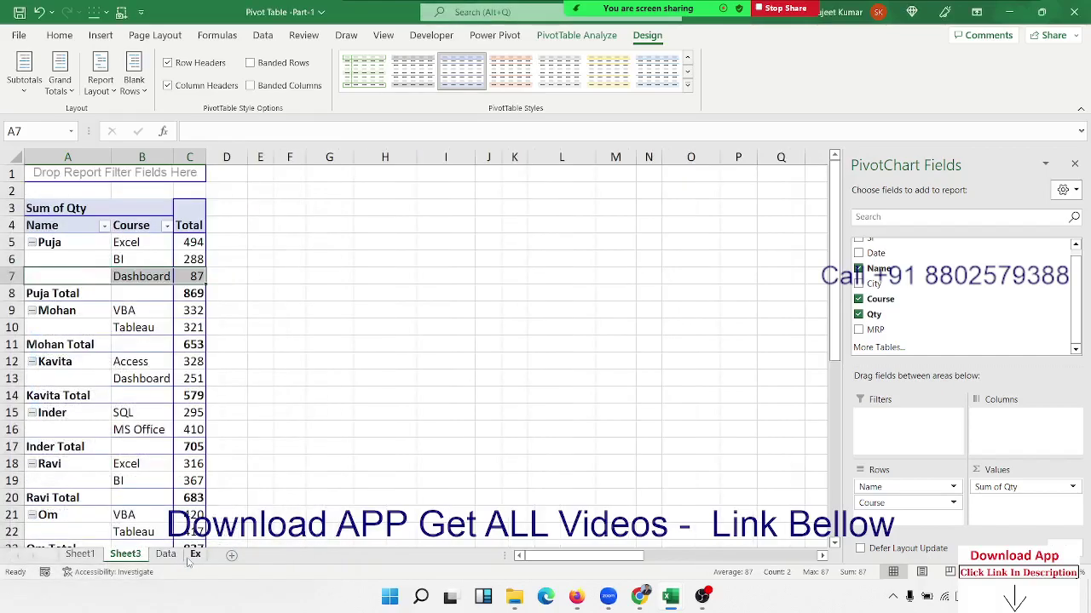
{"action": "left_click", "coordinate": [79, 473]}
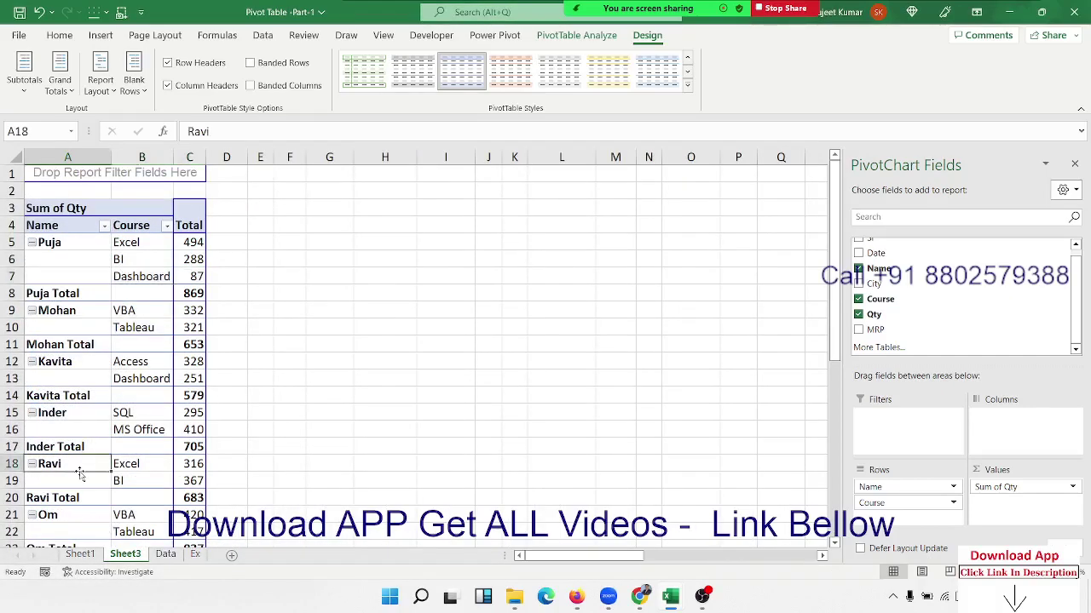
{"action": "left_click", "coordinate": [58, 295]}
{"action": "left_click", "coordinate": [25, 81]}
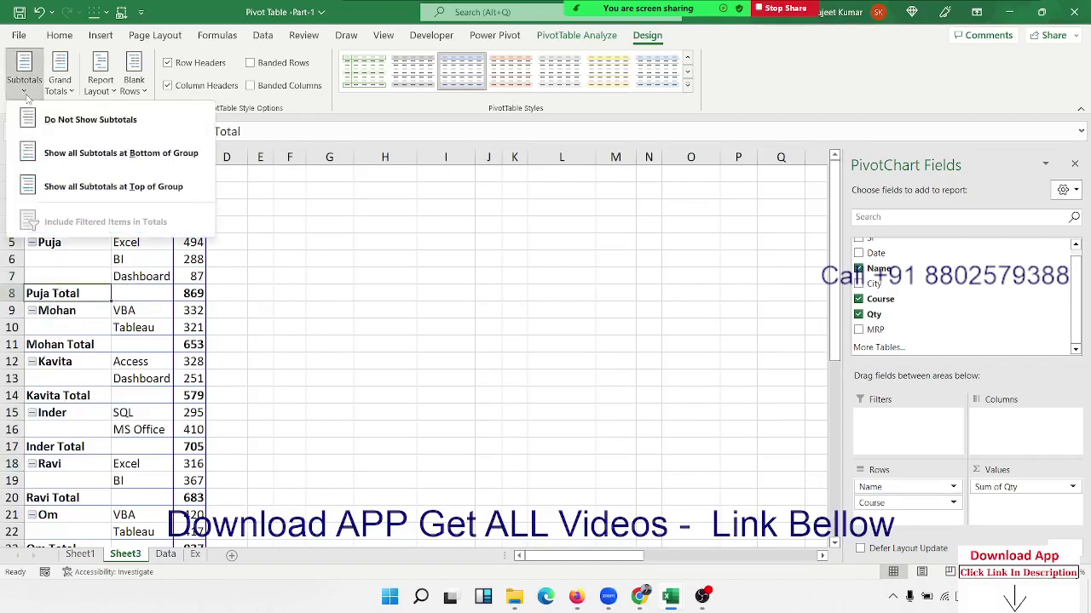
{"action": "left_click", "coordinate": [48, 118]}
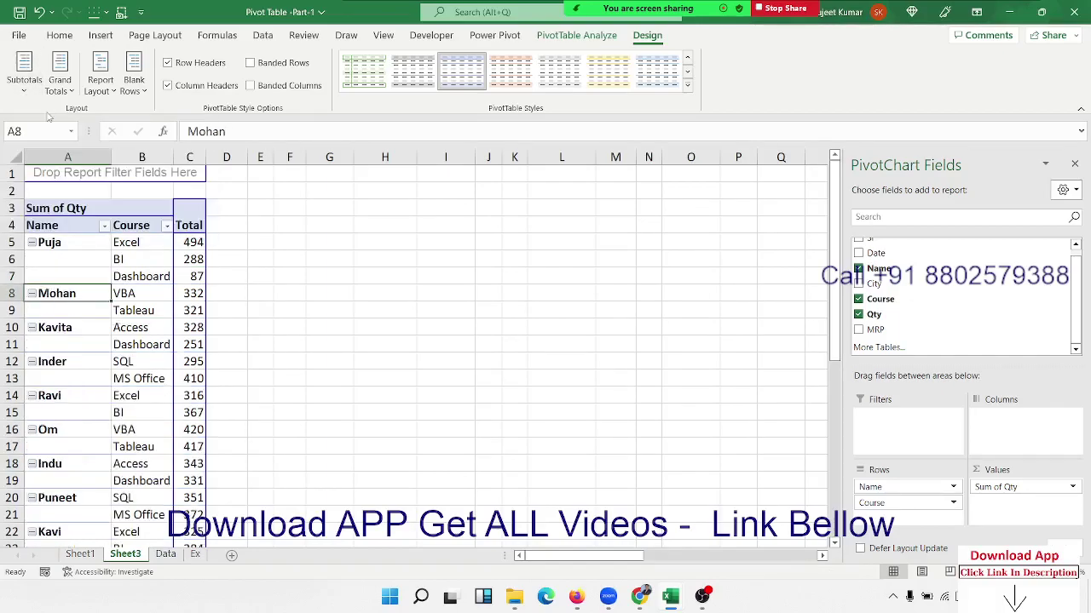
{"action": "left_click", "coordinate": [25, 68]}
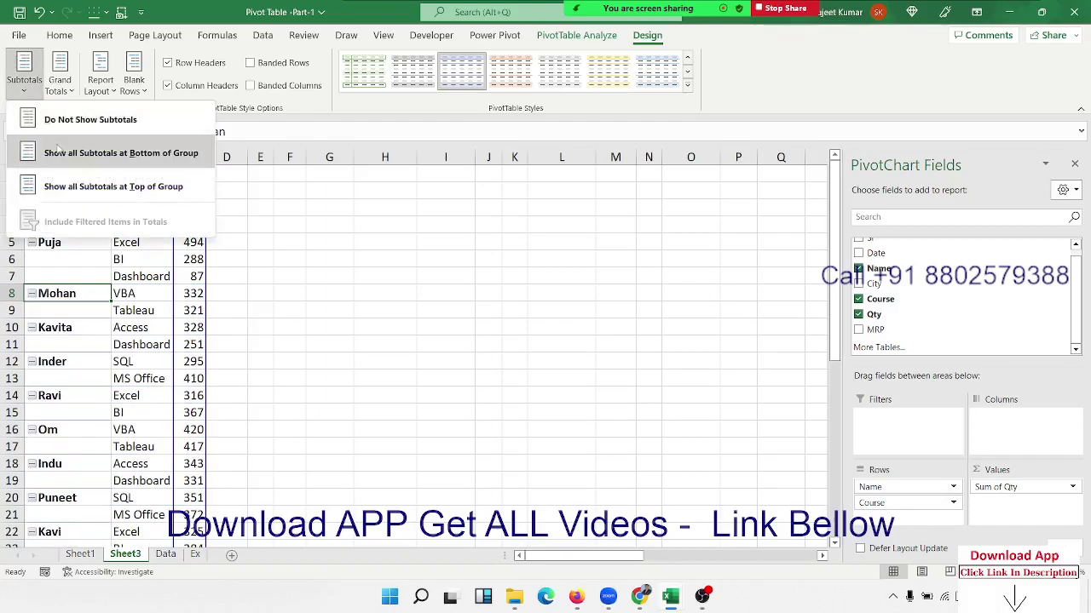
{"action": "left_click", "coordinate": [58, 151]}
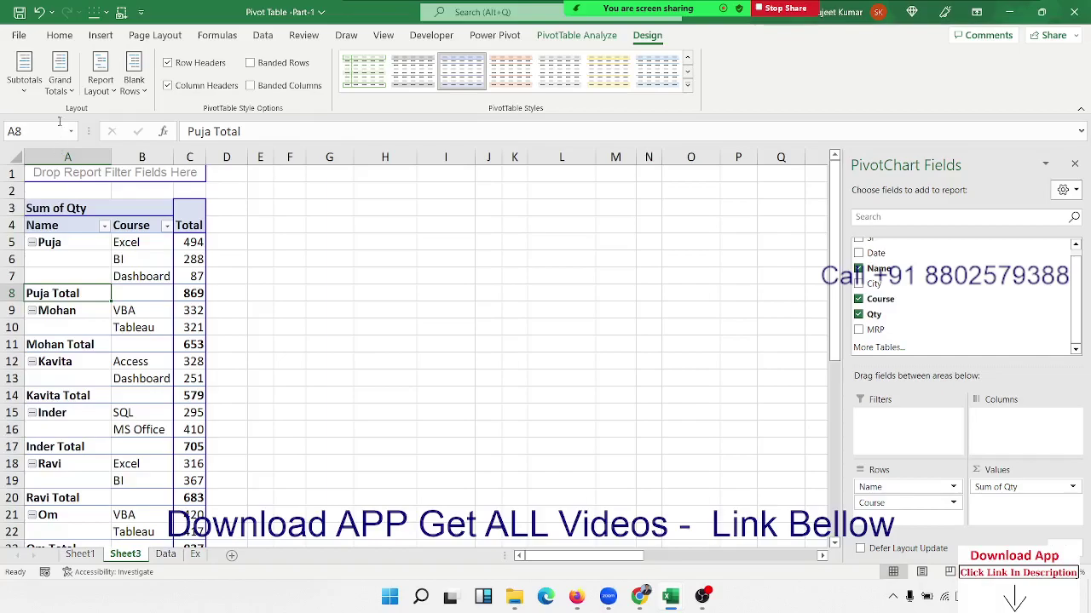
{"action": "left_click", "coordinate": [36, 94]}
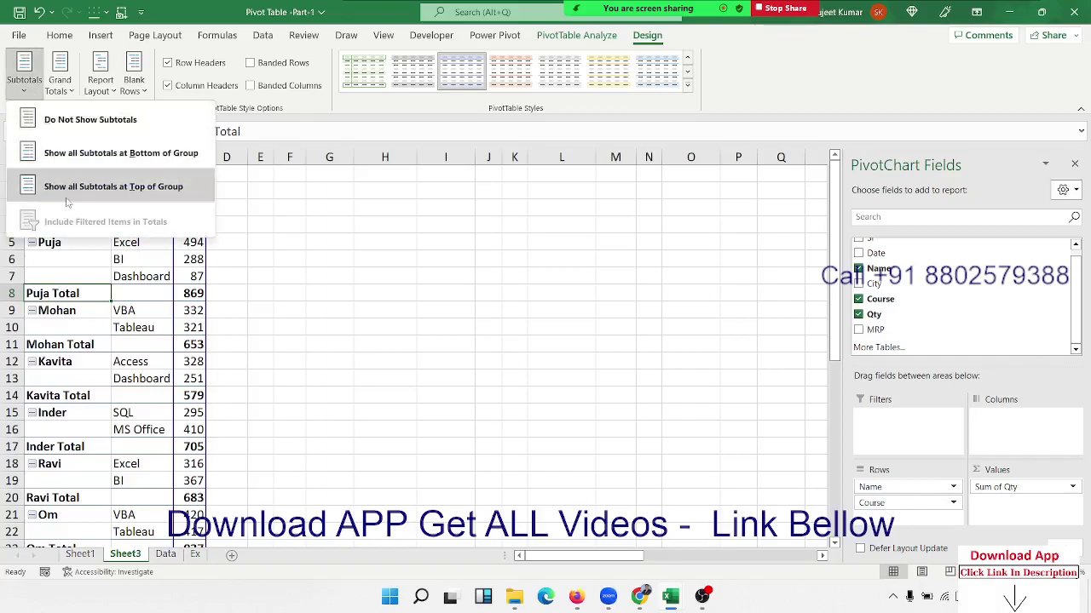
{"action": "left_click", "coordinate": [67, 198]}
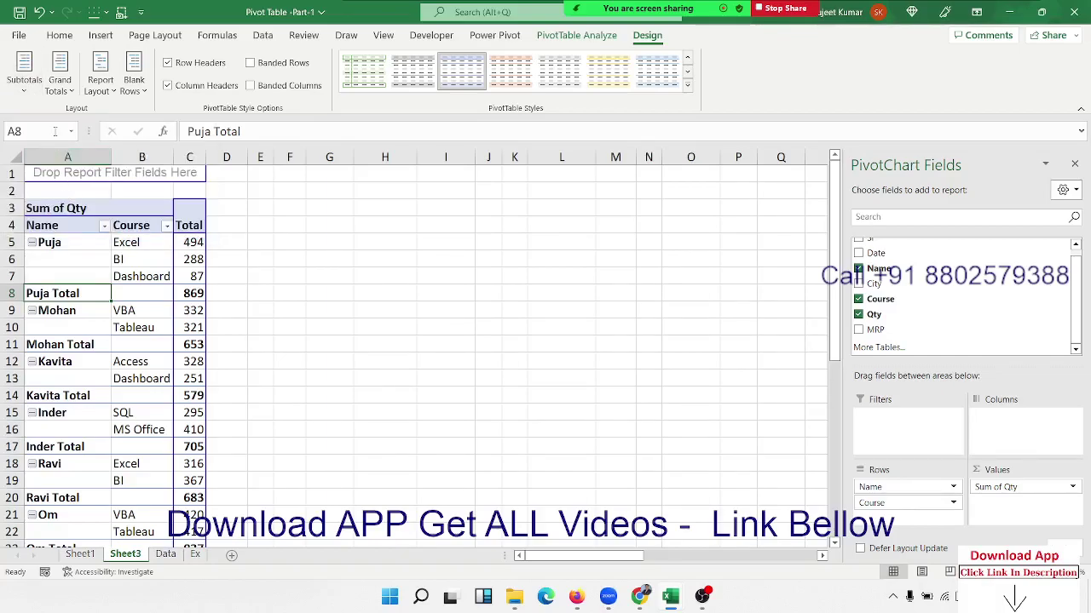
{"action": "left_click", "coordinate": [24, 72]}
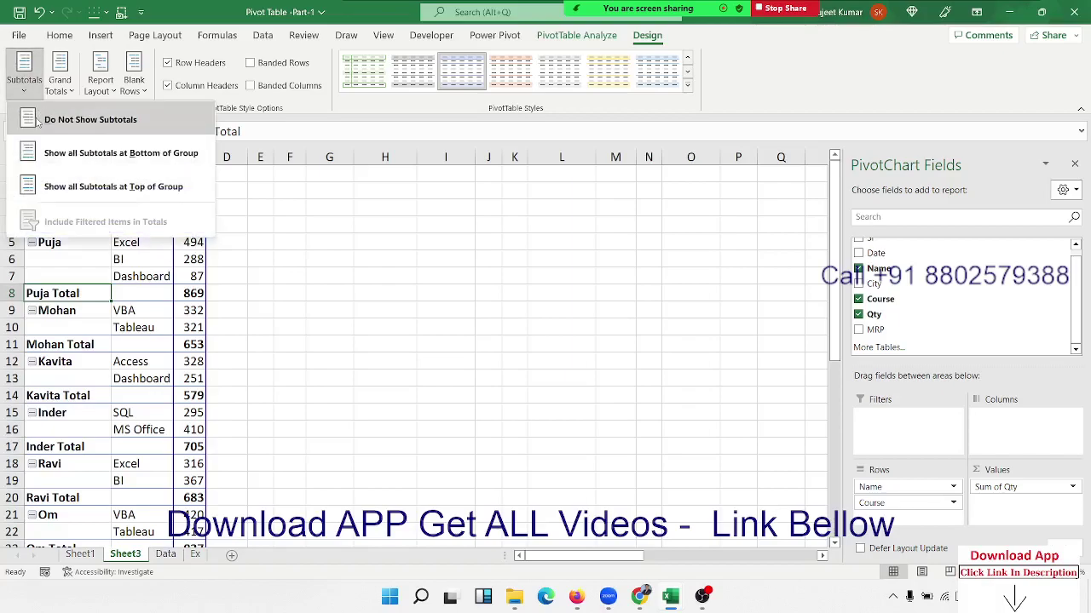
{"action": "left_click", "coordinate": [39, 115]}
Select the Name labels in column A and apply Repeat All Item Labels.
{"action": "right_click", "coordinate": [67, 290]}
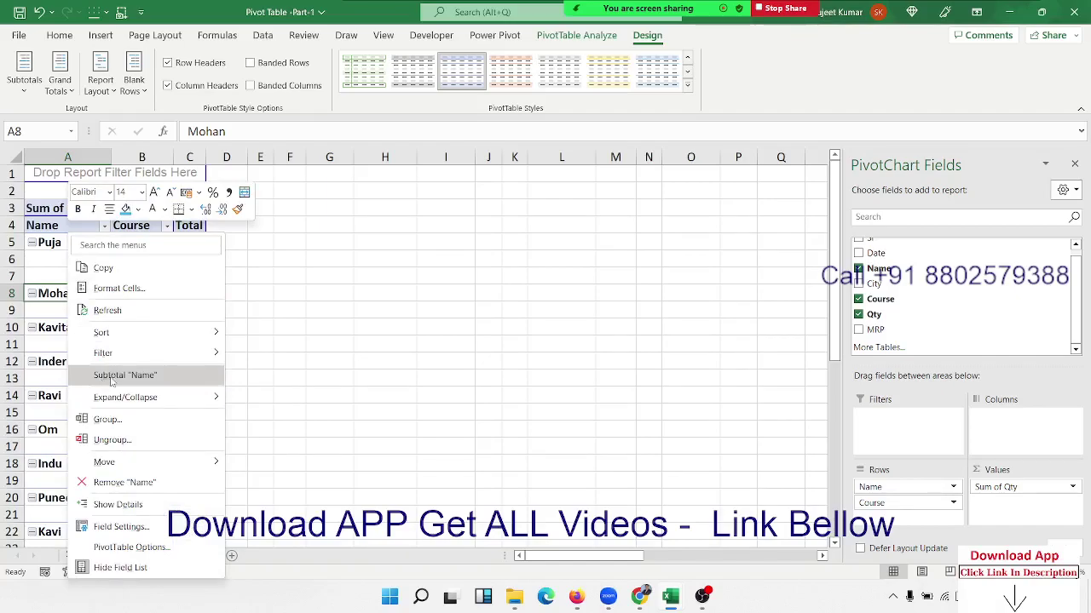
{"action": "left_click", "coordinate": [323, 291]}
{"action": "left_click_drag", "start_coordinate": [73, 244], "coordinate": [69, 277]}
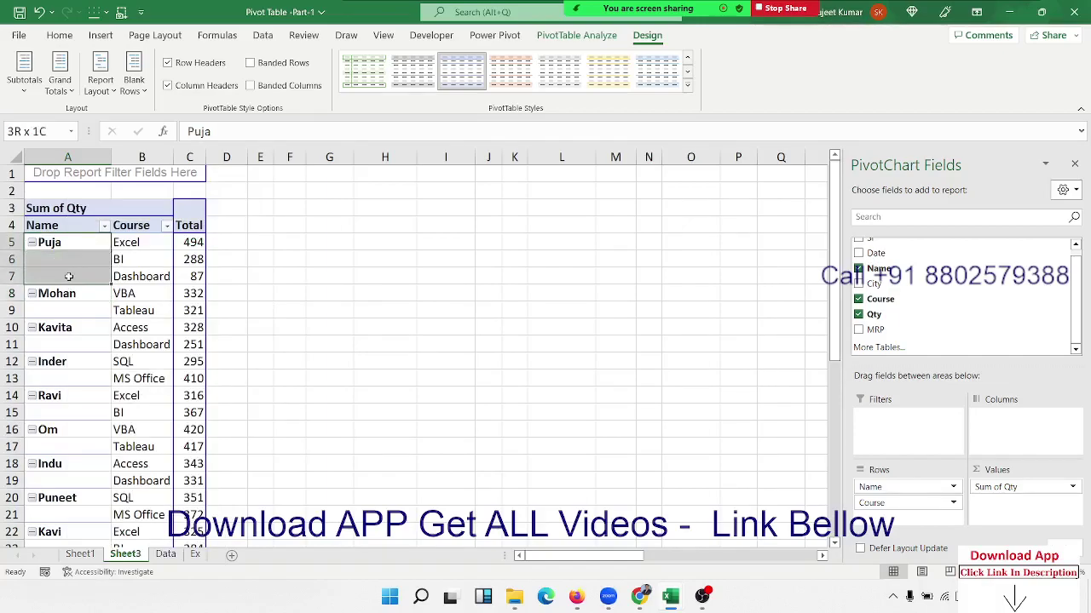
{"action": "left_click", "coordinate": [67, 286]}
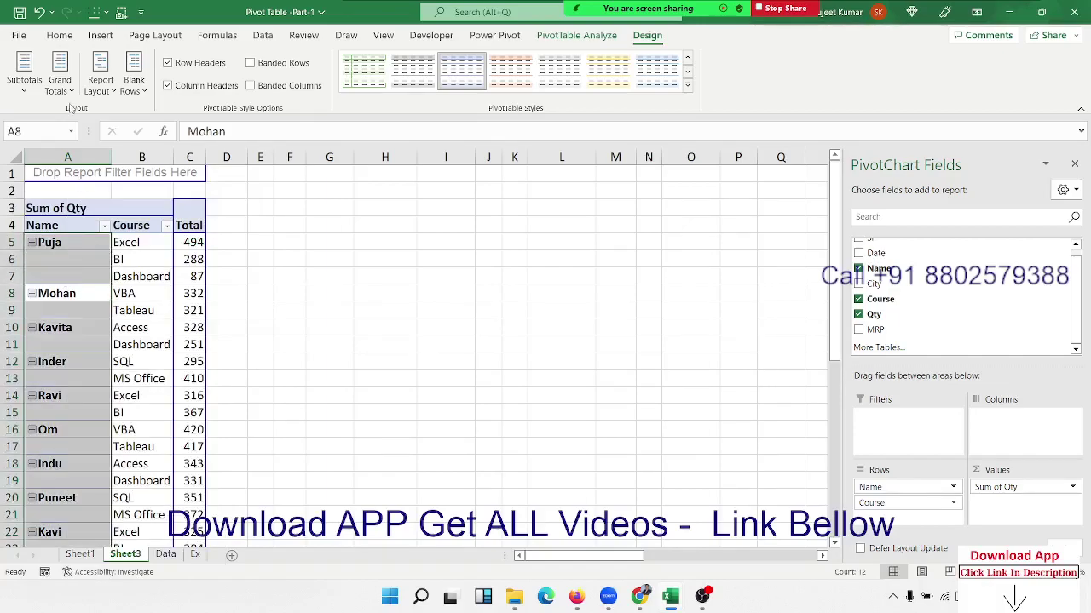
{"action": "left_click", "coordinate": [100, 84]}
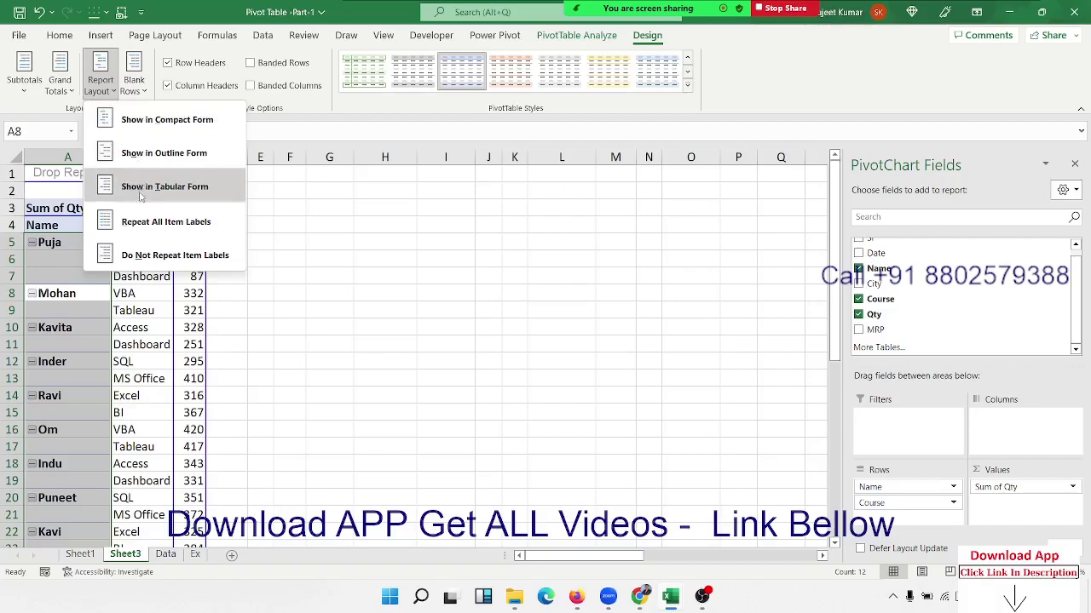
{"action": "left_click", "coordinate": [141, 223]}
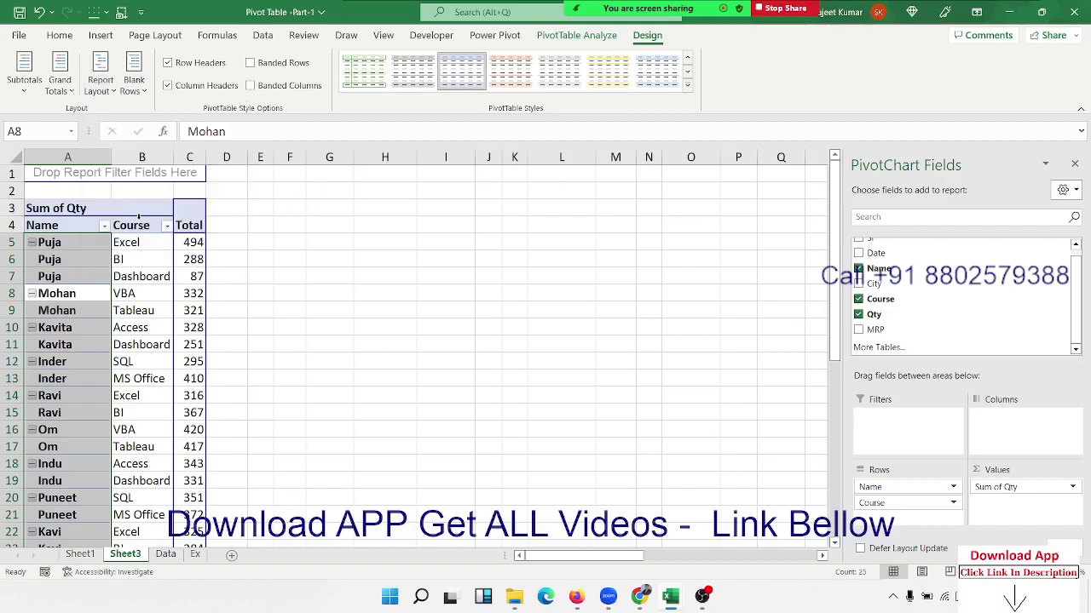
{"action": "left_click_drag", "start_coordinate": [80, 281], "coordinate": [81, 289]}
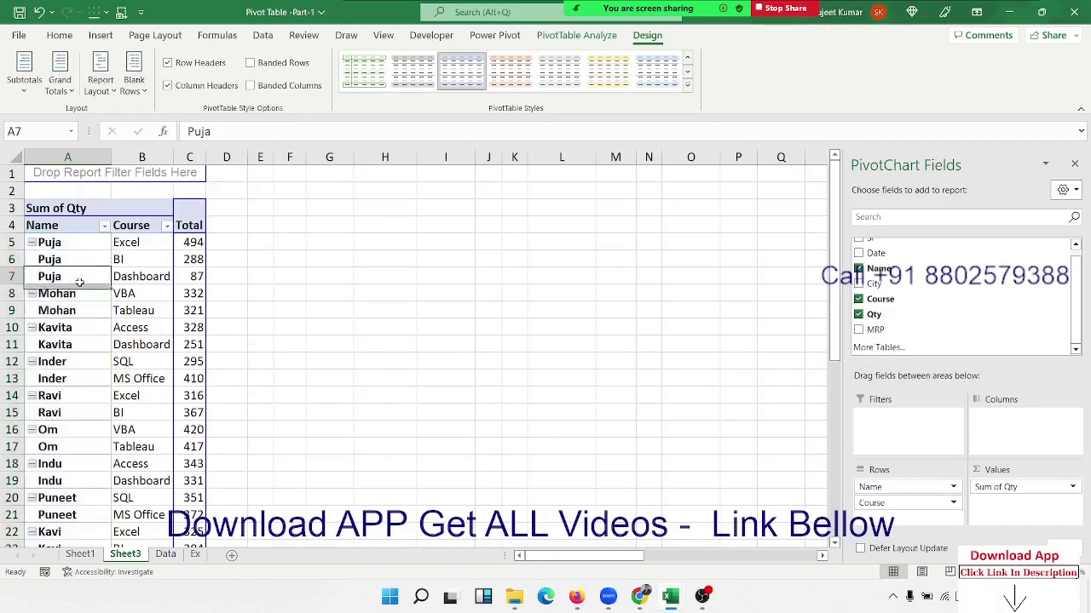
{"action": "left_click", "coordinate": [134, 83]}
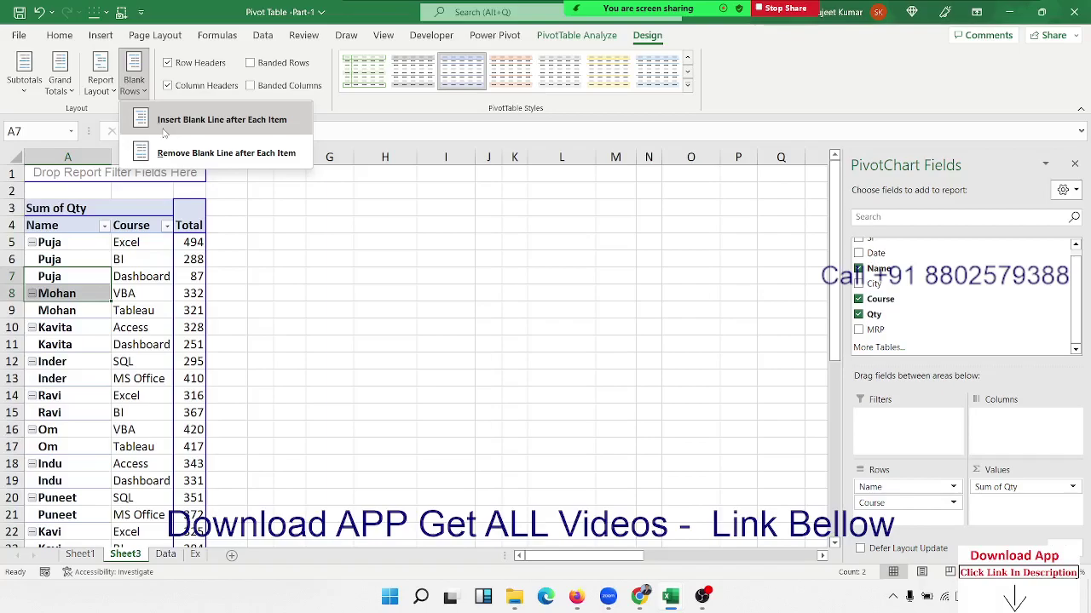
{"action": "left_click", "coordinate": [164, 132]}
{"action": "left_click", "coordinate": [142, 97]}
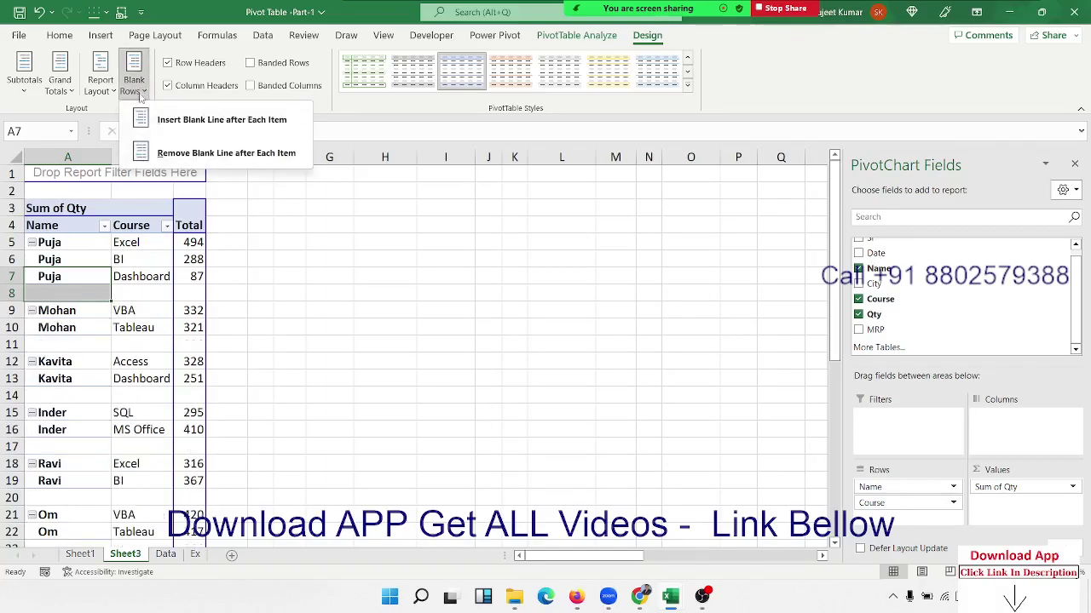
{"action": "left_click", "coordinate": [175, 153]}
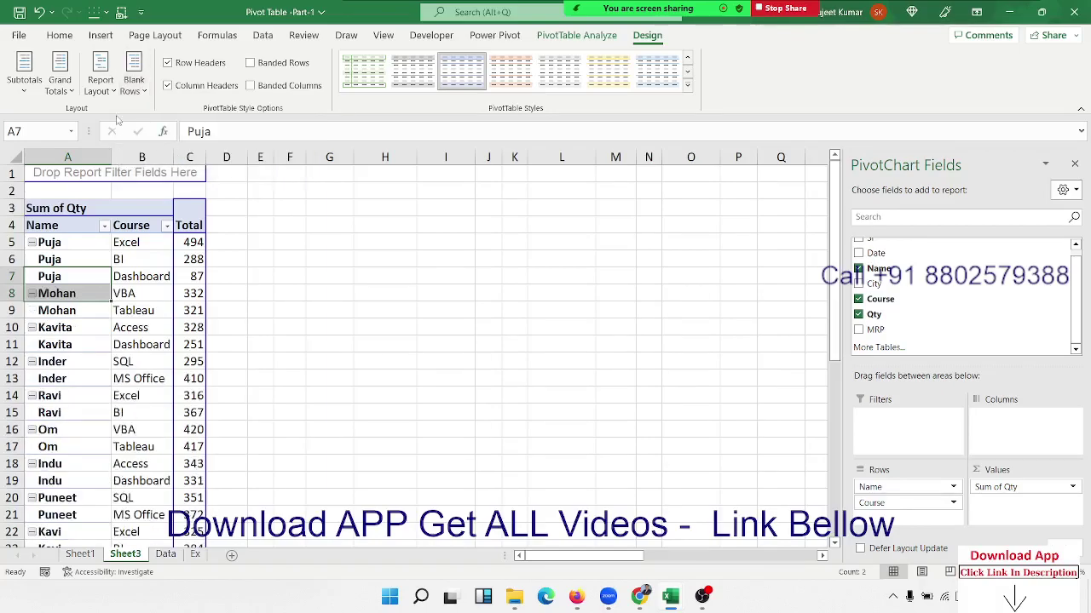
Switch the report layout back to Do Not Repeat Item Labels.
{"action": "left_click", "coordinate": [68, 271]}
{"action": "right_click", "coordinate": [68, 271]}
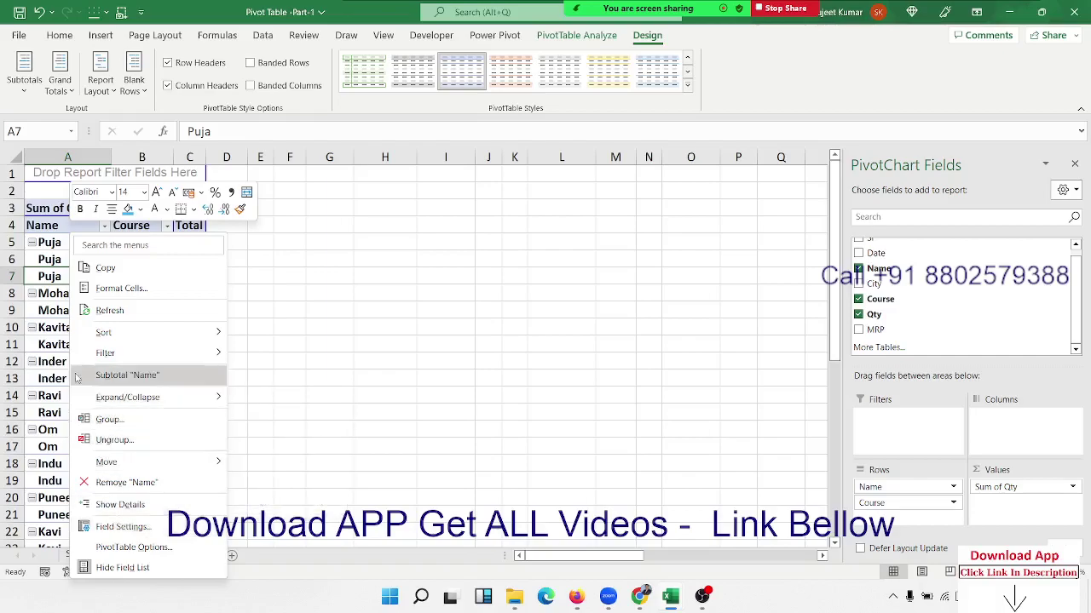
{"action": "left_click", "coordinate": [48, 284]}
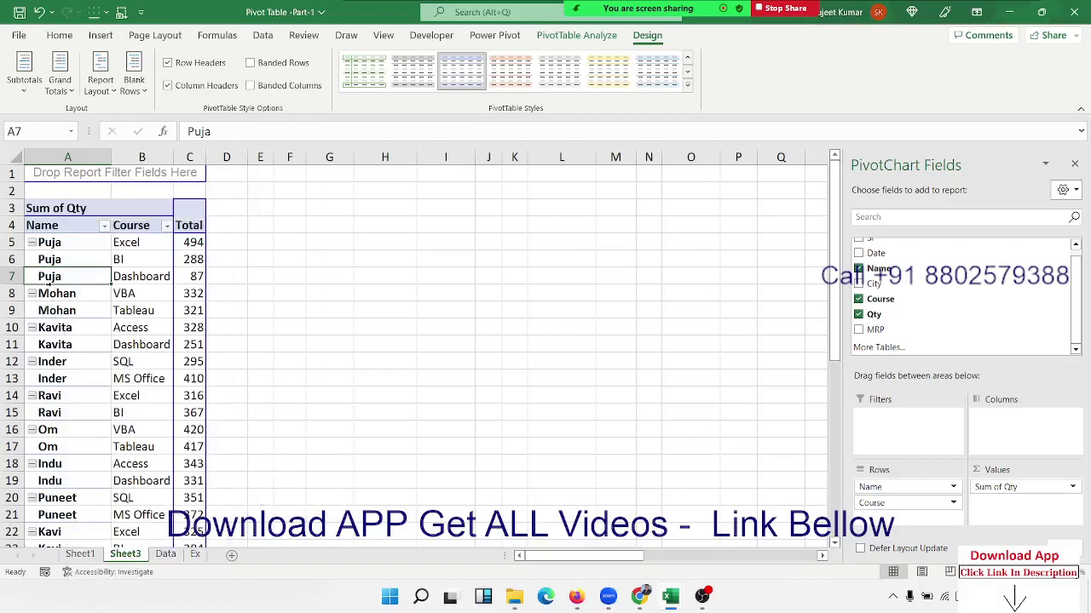
{"action": "left_click", "coordinate": [100, 82]}
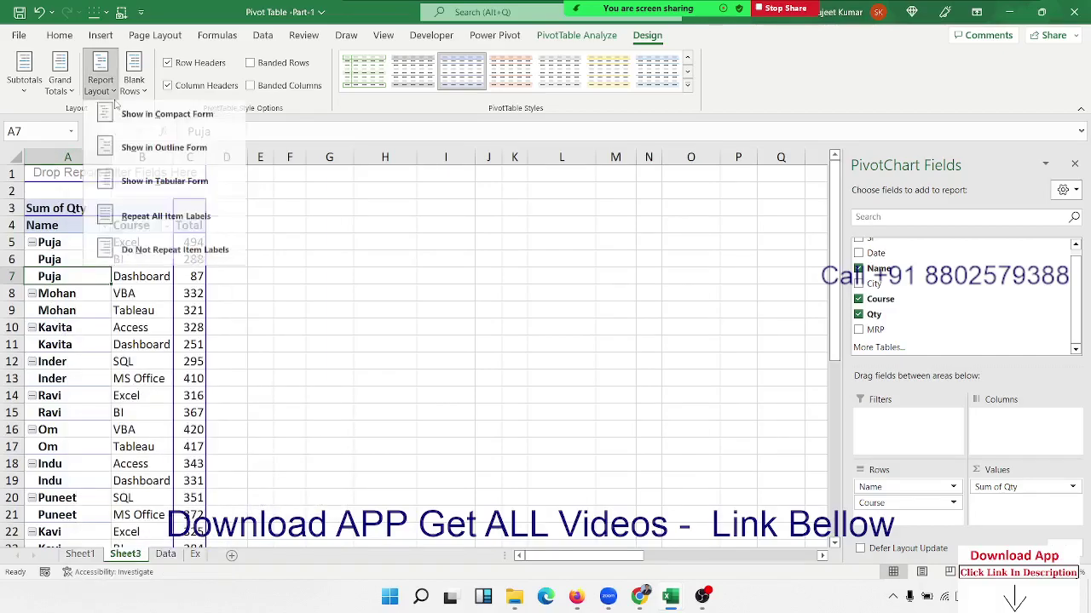
{"action": "left_click", "coordinate": [139, 246]}
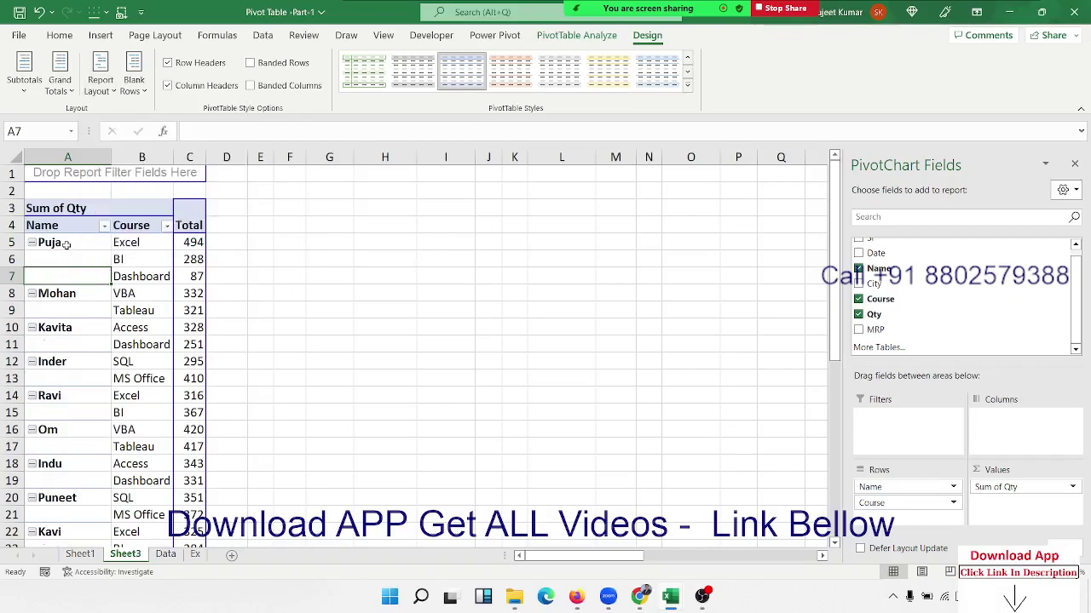
Turn on Merge and center cells with labels in PivotTable Options.
{"action": "left_click_drag", "start_coordinate": [65, 243], "coordinate": [63, 275]}
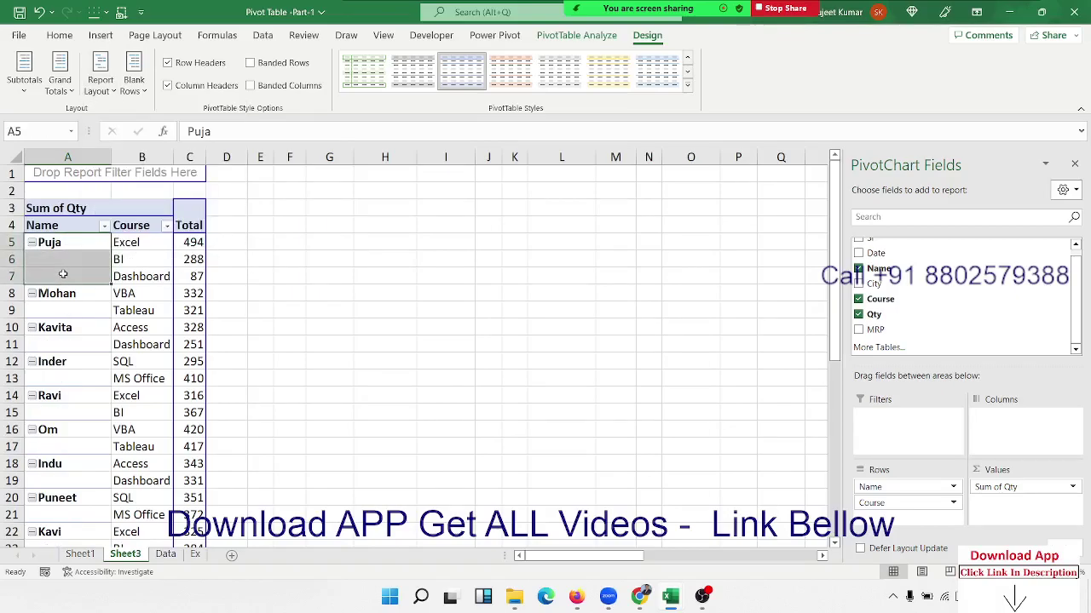
{"action": "left_click", "coordinate": [142, 282]}
{"action": "right_click", "coordinate": [82, 267]}
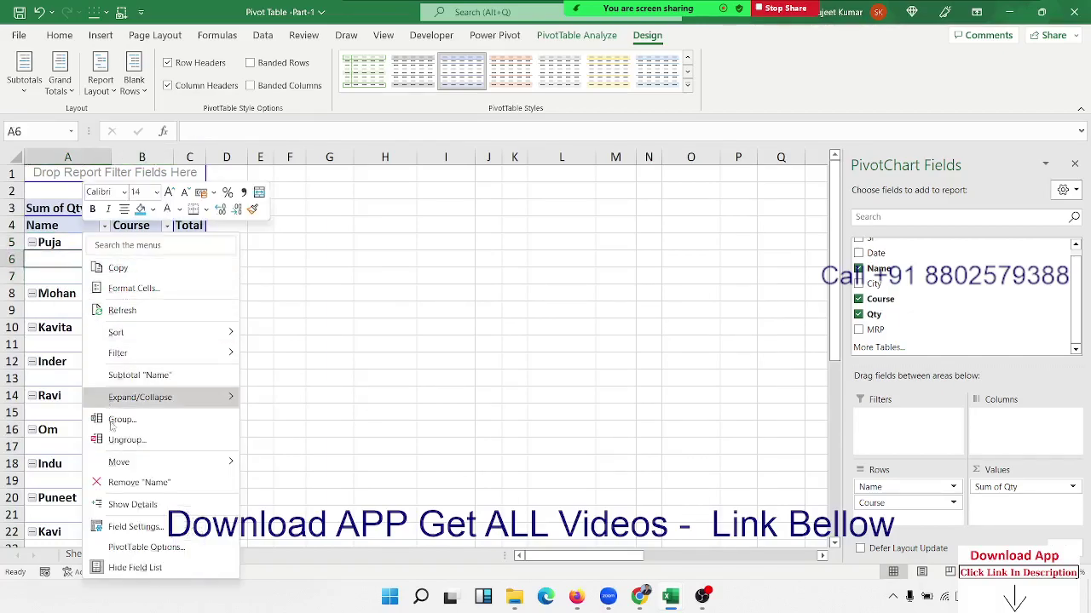
{"action": "left_click", "coordinate": [141, 548]}
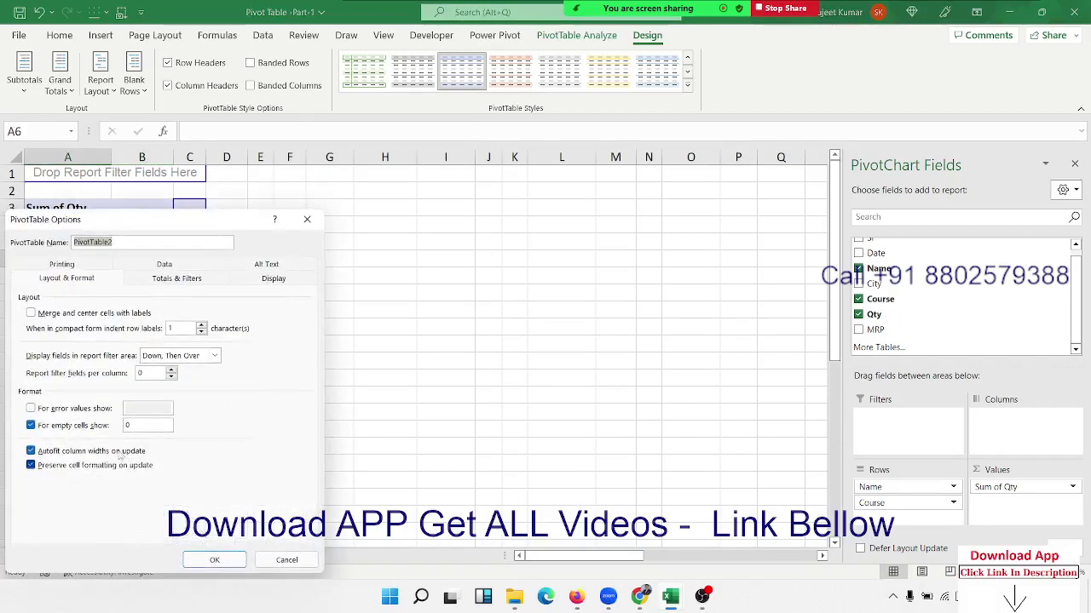
{"action": "left_click", "coordinate": [47, 315]}
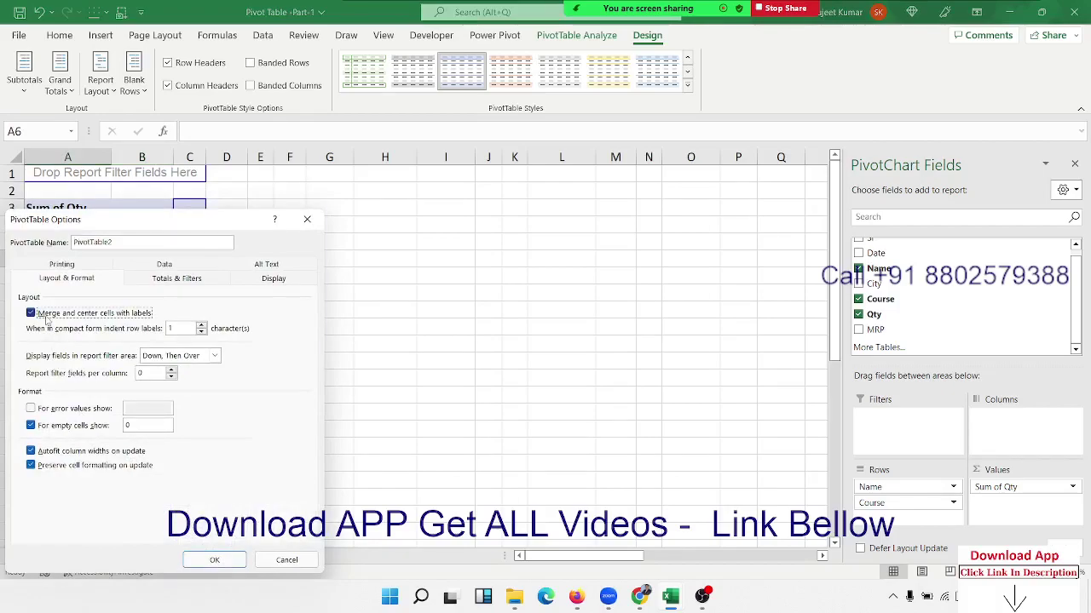
{"action": "left_click", "coordinate": [207, 561]}
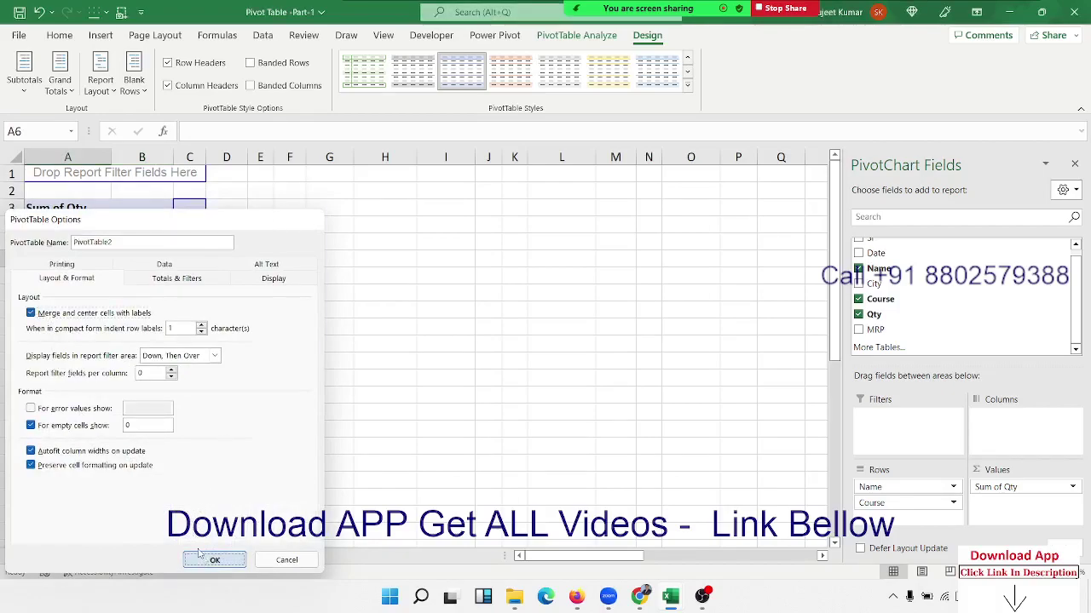
Check the merged labels for Kavita, Inder, Ravi, Om, Indu and Puneet.
{"action": "left_click", "coordinate": [90, 344]}
{"action": "left_click", "coordinate": [78, 370]}
{"action": "left_click", "coordinate": [80, 403]}
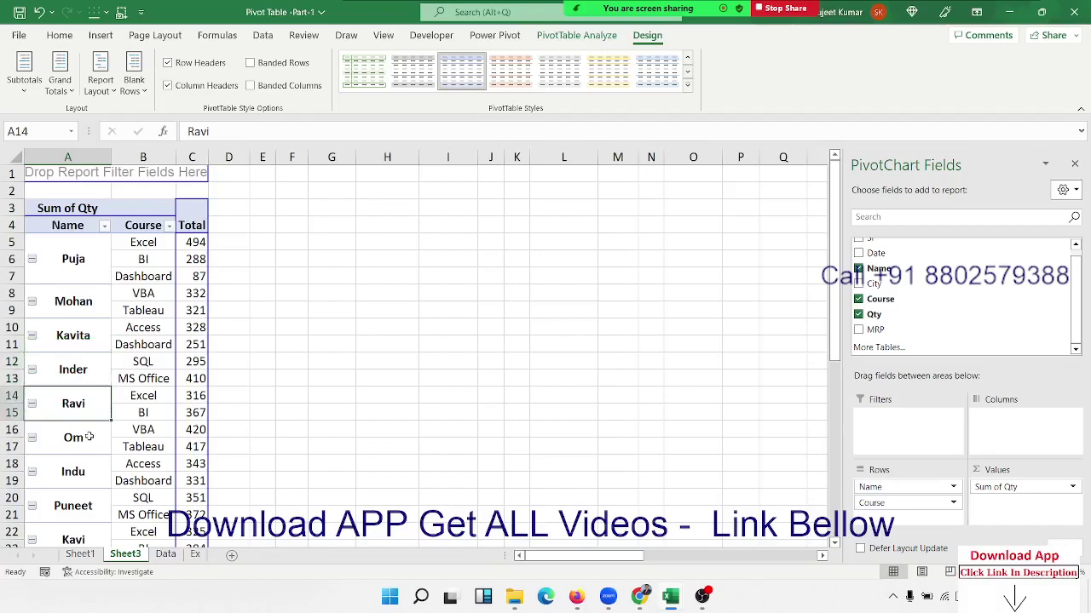
{"action": "left_click", "coordinate": [90, 448]}
{"action": "left_click", "coordinate": [87, 463]}
{"action": "left_click", "coordinate": [86, 492]}
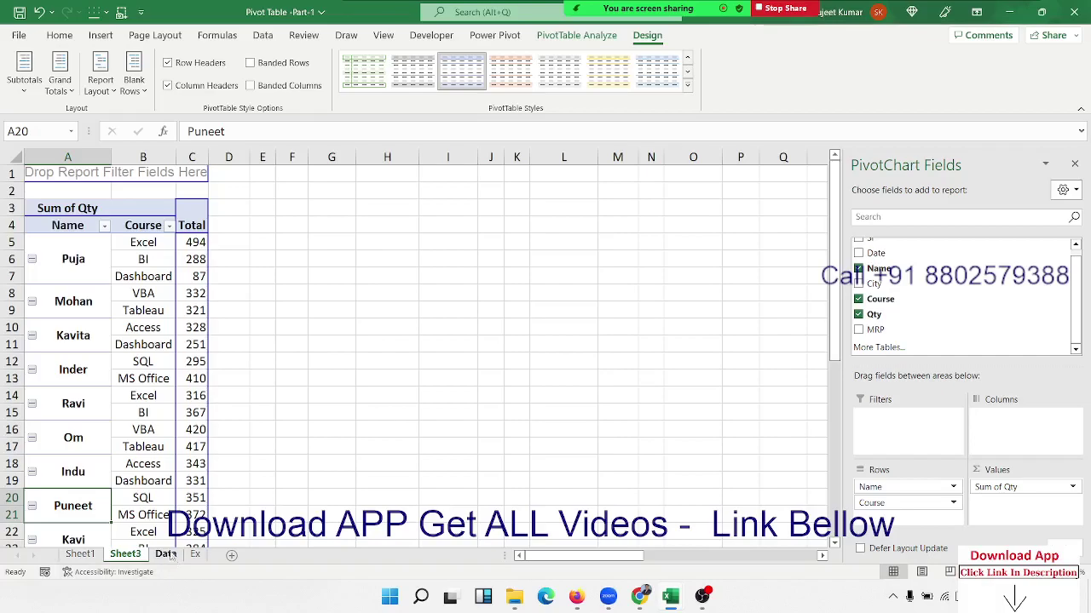
Go to the Ex sheet and look over questions Q1–Q3 in B5, B8 and B11.
{"action": "left_click", "coordinate": [167, 555]}
{"action": "left_click", "coordinate": [196, 554]}
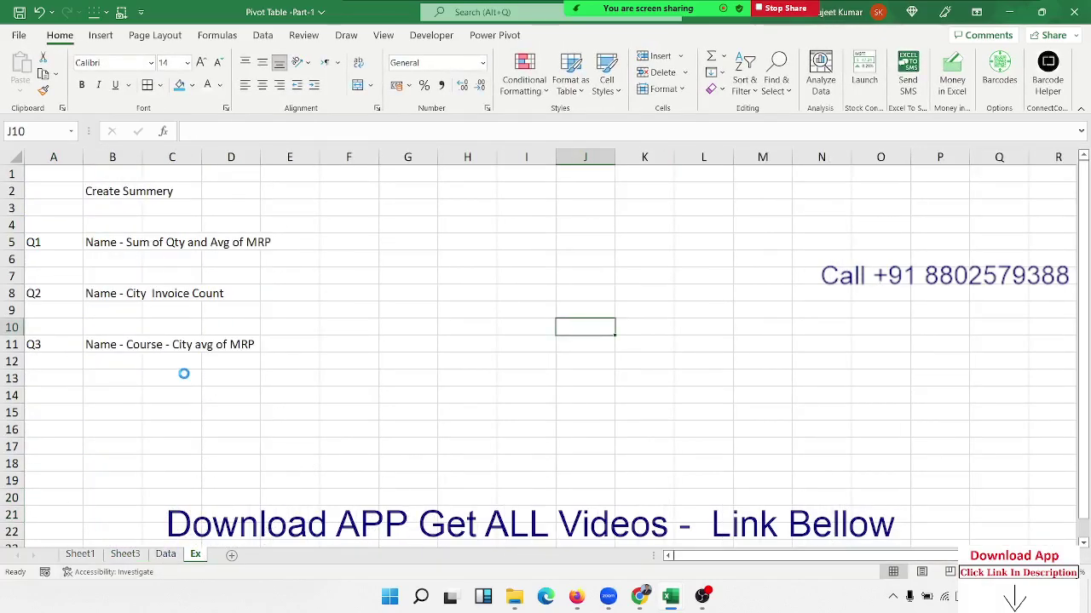
{"action": "left_click", "coordinate": [114, 247]}
{"action": "left_click", "coordinate": [252, 273]}
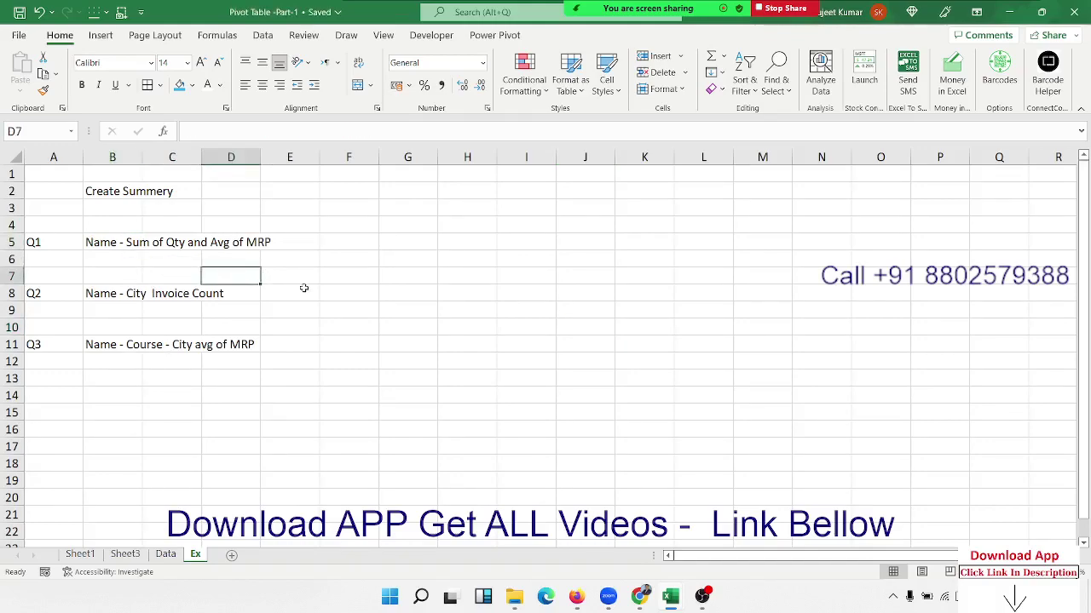
{"action": "left_click", "coordinate": [128, 293]}
{"action": "left_click", "coordinate": [283, 307]}
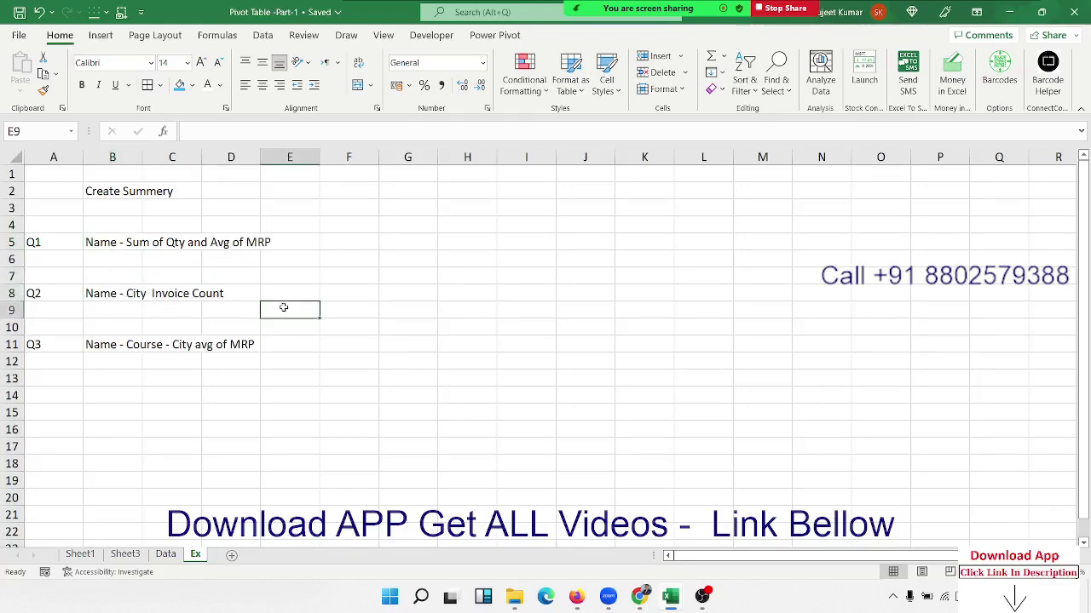
{"action": "left_click", "coordinate": [134, 349]}
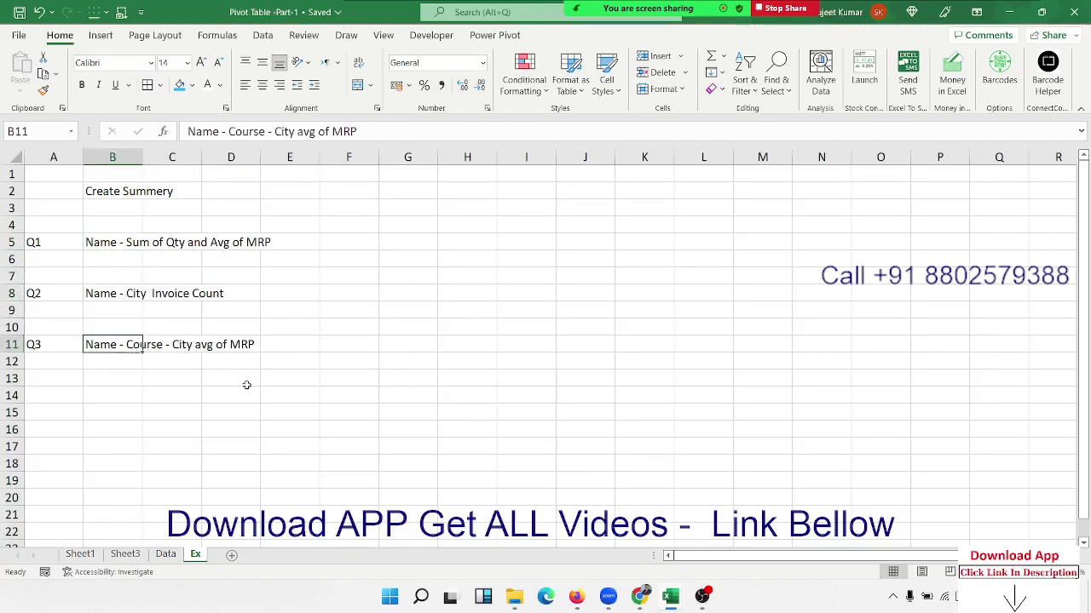